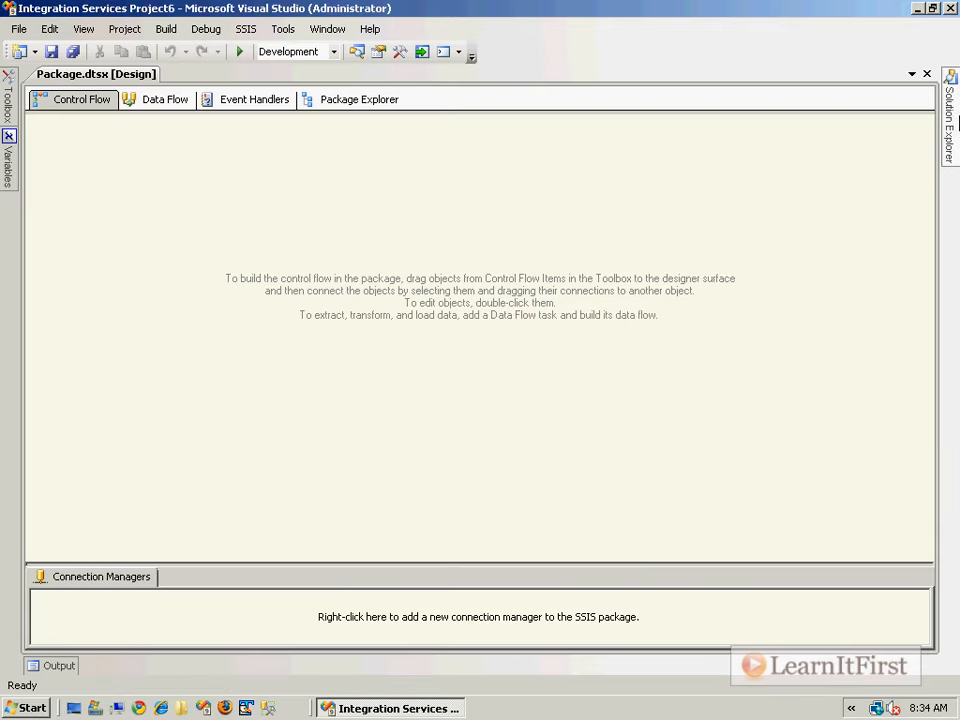
- Rename Package.dtsx to FTP_02_ChildPackage.dtsx and rename the package object to match
{"action": "left_click", "coordinate": [952, 120]}
{"action": "right_click", "coordinate": [700, 178]}
{"action": "left_click", "coordinate": [765, 386]}
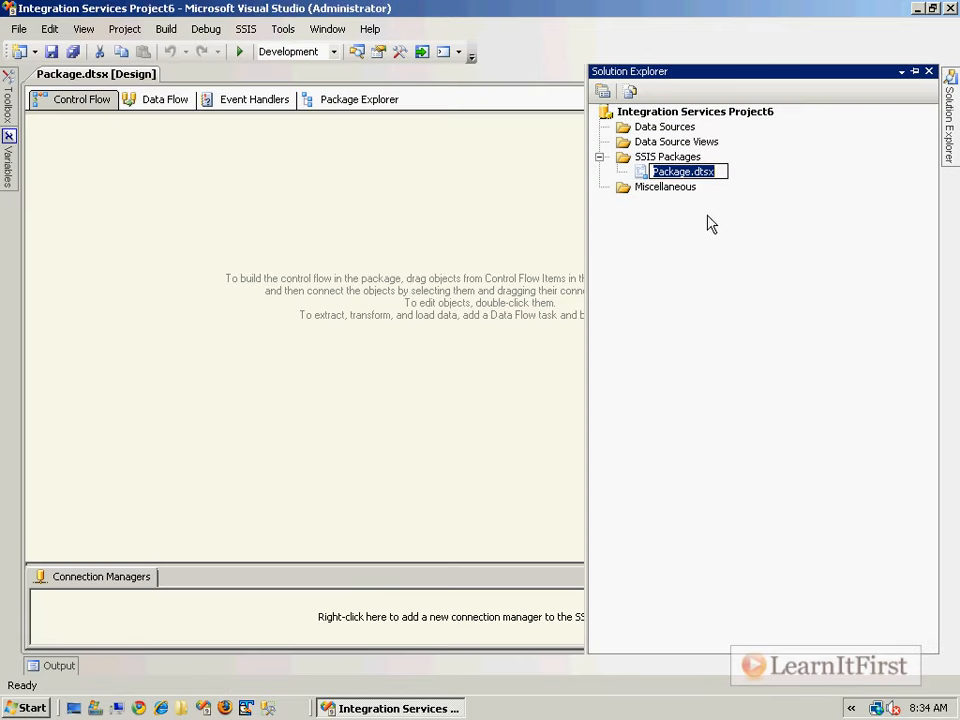
{"action": "type", "text": "ChildPac"}
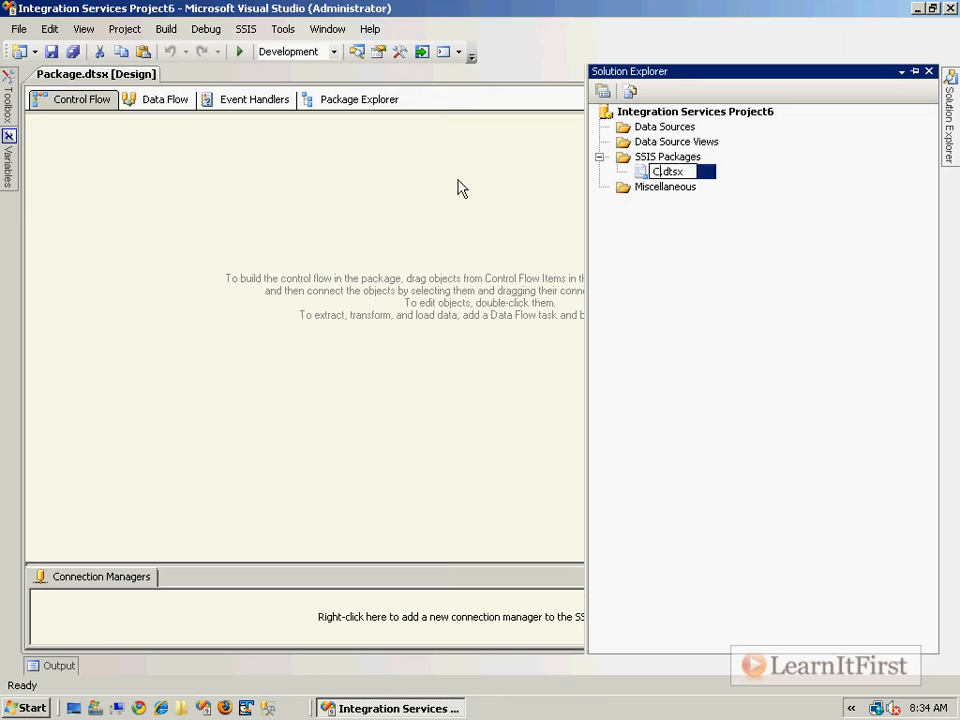
{"action": "type", "text": "kage"}
{"action": "key", "text": "Home"}
{"action": "type", "text": "FTP_0"}
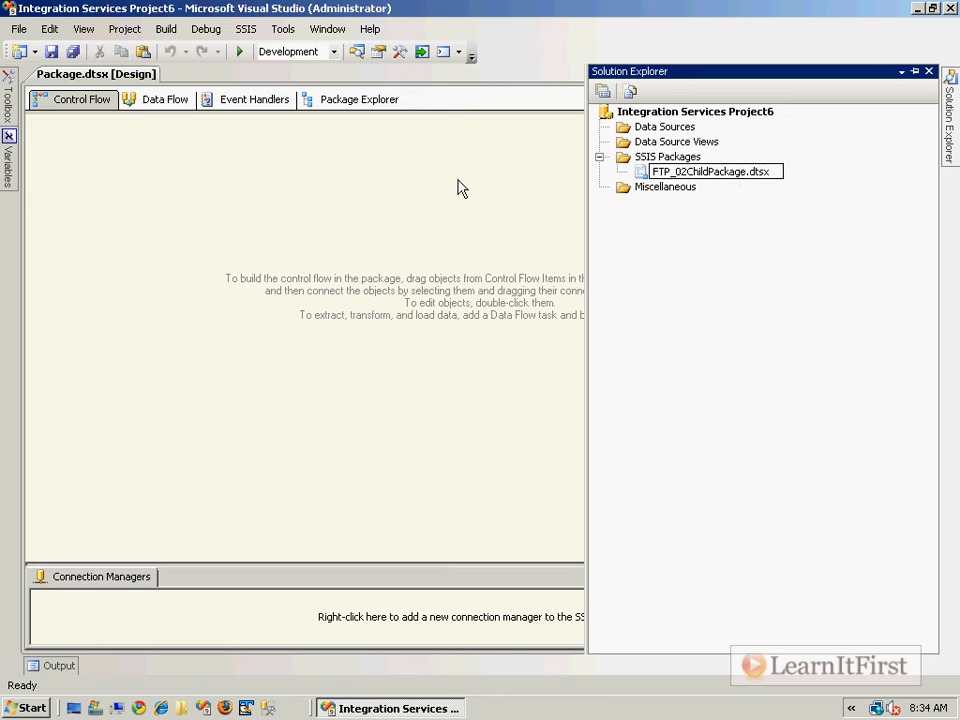
{"action": "type", "text": "2_"}
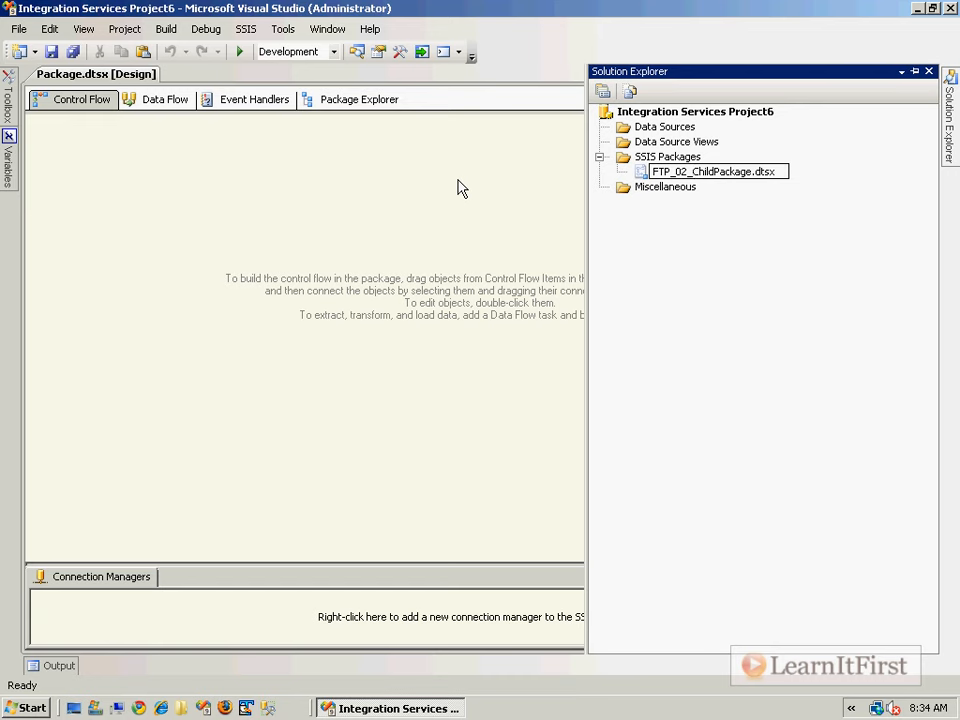
{"action": "key", "text": "Return"}
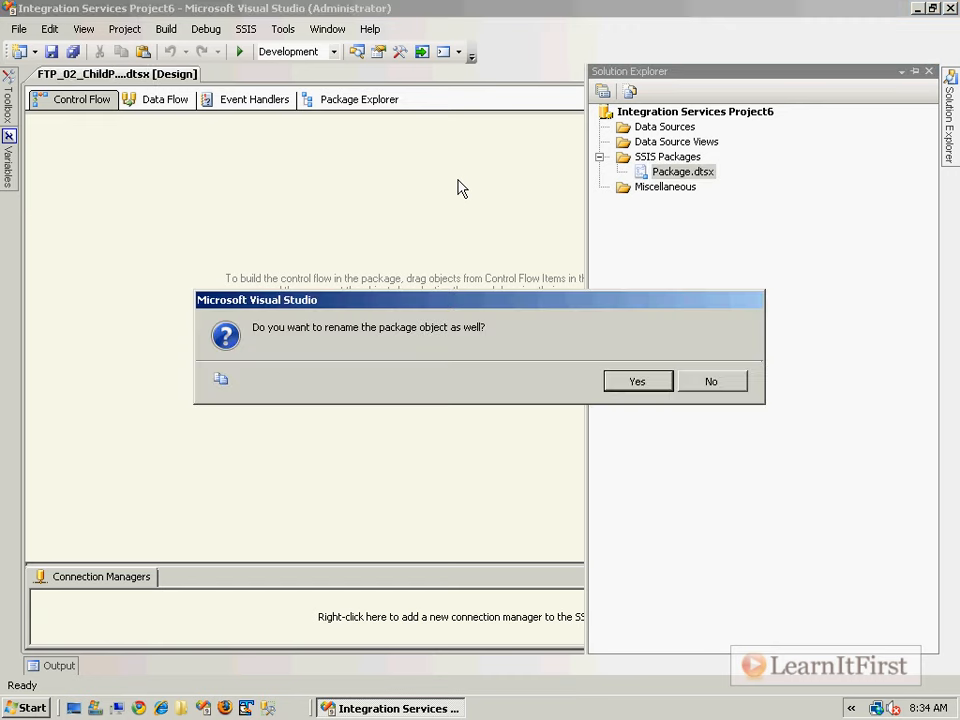
{"action": "key", "text": "Return"}
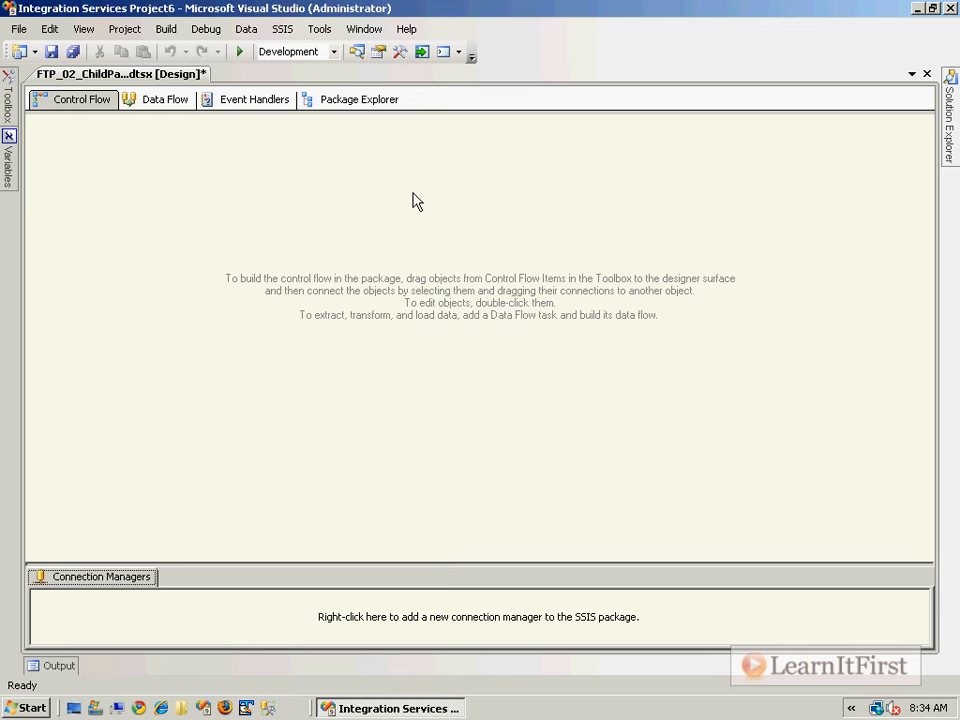
{"action": "key", "text": "ctrl+s"}
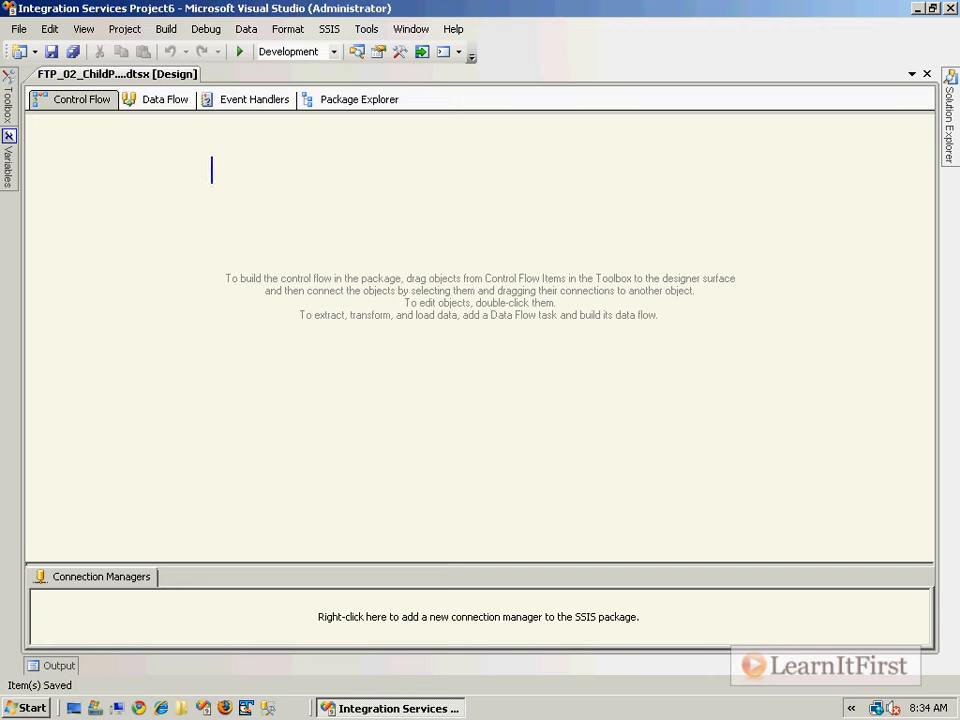
{"action": "type", "text": "Parent package"}
{"action": "key", "text": "Return"}
{"action": "key", "text": "Return"}
{"action": "key", "text": "Return"}
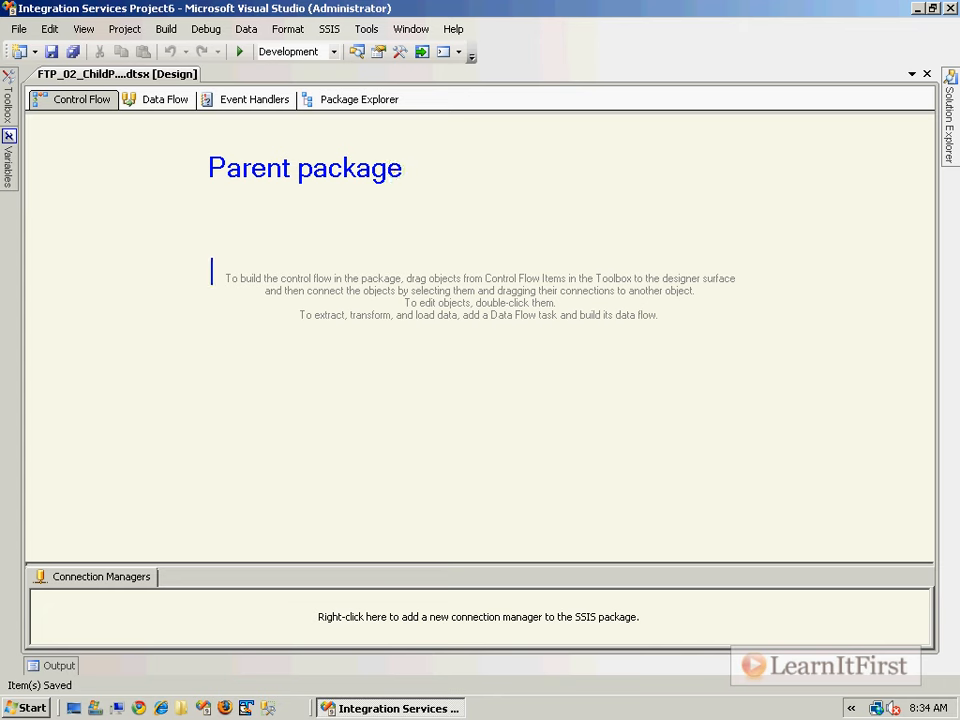
{"action": "type", "text": "Child"}
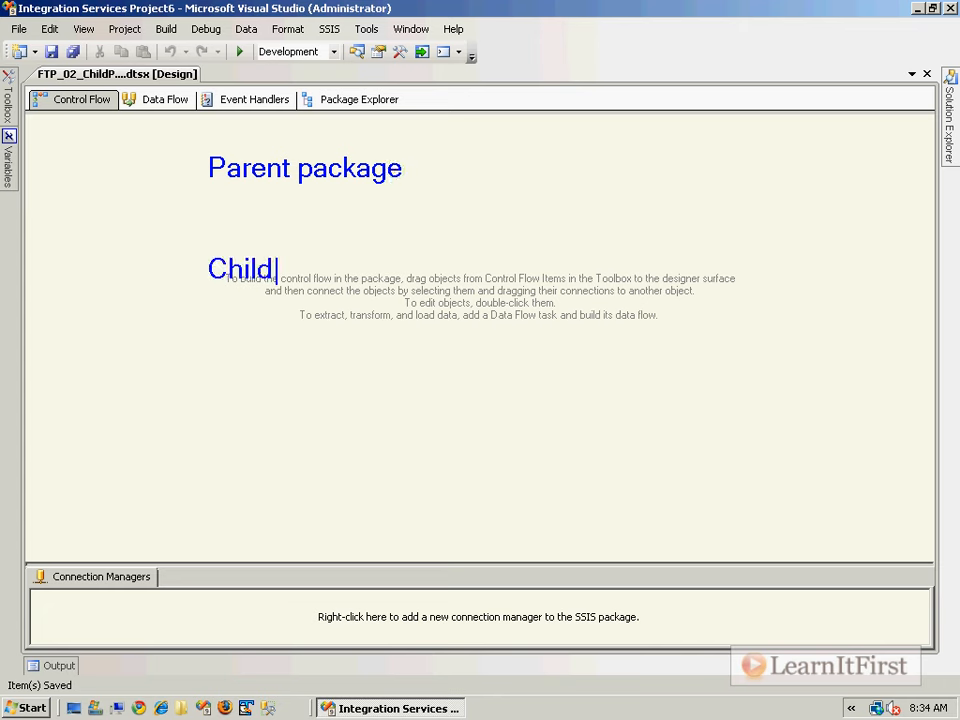
{"action": "type", "text": " Package"}
{"action": "key", "text": "BackSpace"}
{"action": "key", "text": "BackSpace"}
{"action": "key", "text": "BackSpace"}
{"action": "key", "text": "BackSpace"}
{"action": "key", "text": "BackSpace"}
{"action": "key", "text": "BackSpace"}
{"action": "key", "text": "BackSpace"}
{"action": "key", "text": "BackSpace"}
{"action": "key", "text": "BackSpace"}
{"action": "key", "text": "BackSpace"}
{"action": "key", "text": "BackSpace"}
{"action": "key", "text": "BackSpace"}
{"action": "key", "text": "BackSpace"}
{"action": "key", "text": "BackSpace"}
{"action": "key", "text": "BackSpace"}
{"action": "key", "text": "BackSpace"}
{"action": "key", "text": "BackSpace"}
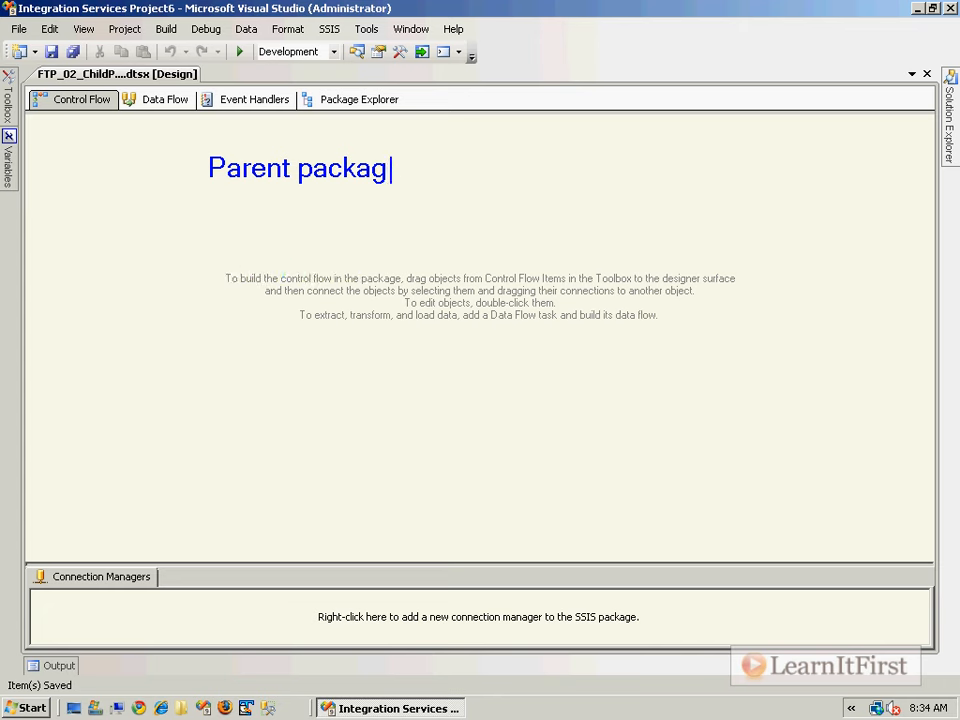
{"action": "key", "text": "Return"}
{"action": "key", "text": "BackSpace"}
{"action": "key", "text": "BackSpace"}
{"action": "type", "text": "e"}
{"action": "key", "text": "BackSpace"}
{"action": "type", "text": "ge"}
{"action": "key", "text": "Return"}
{"action": "key", "text": "Return"}
{"action": "type", "text": "Child package"}
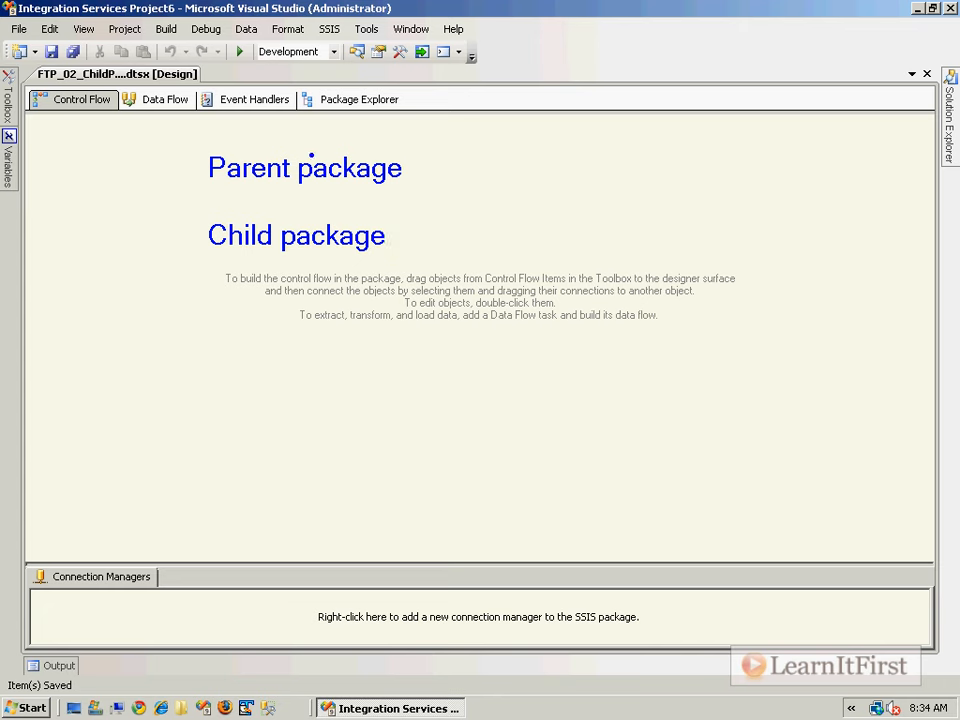
{"action": "left_click_drag", "start_coordinate": [294, 186], "coordinate": [297, 222]}
{"action": "key", "text": "t"}
{"action": "type", "text": "Exe"}
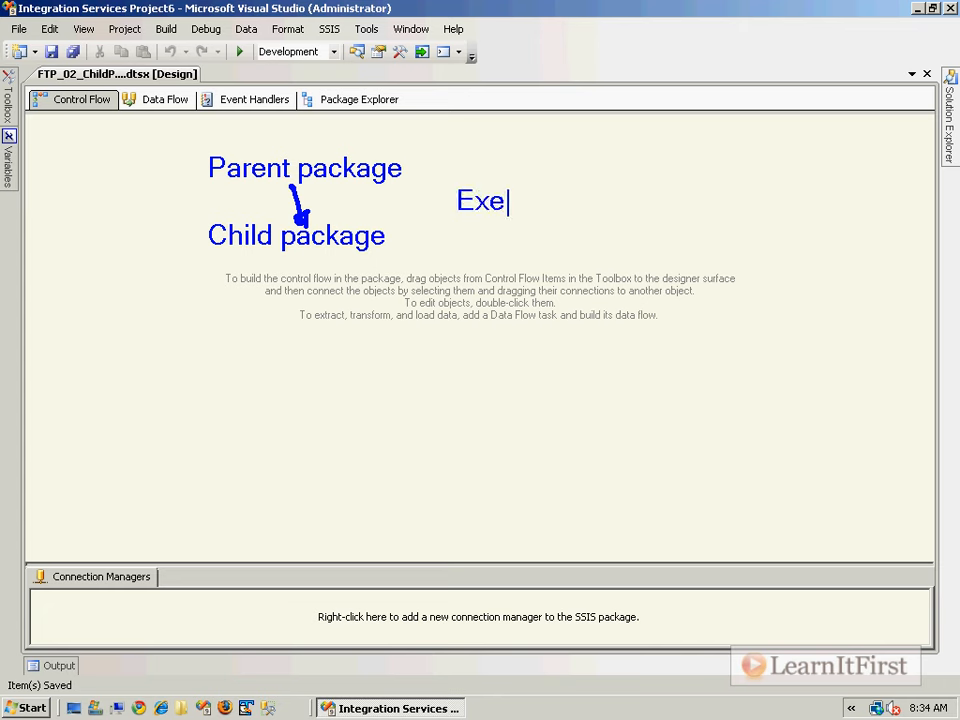
{"action": "type", "text": "cute Package Task"}
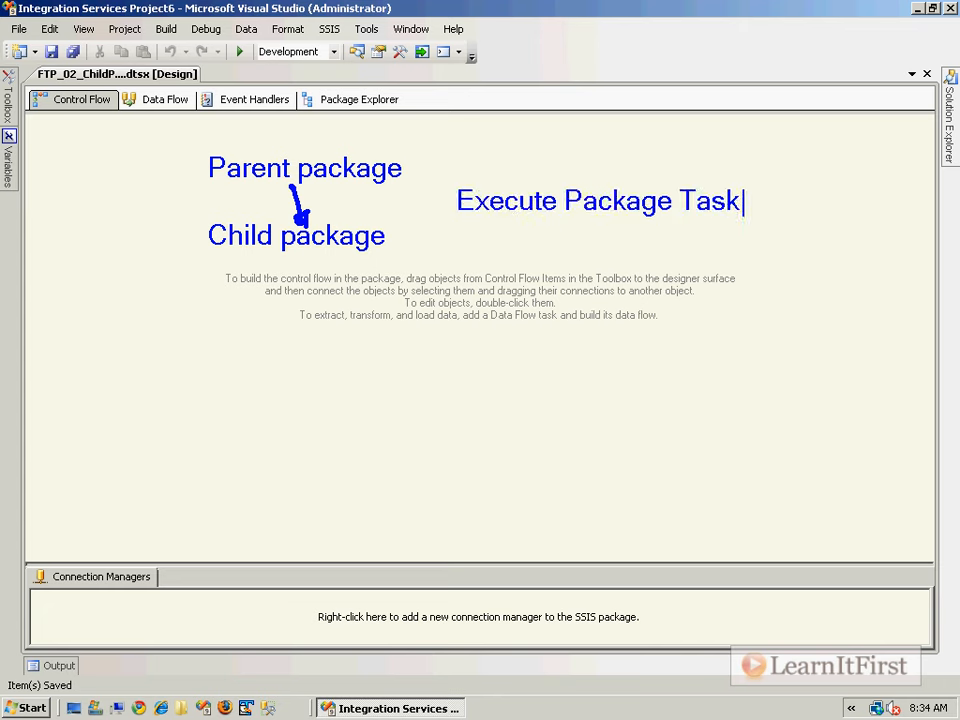
{"action": "key", "text": "Escape"}
{"action": "key", "text": "r"}
{"action": "key", "text": "t"}
{"action": "type", "text": "Download a"}
{"action": "key", "text": "BackSpace"}
{"action": "type", "text": "n FTP"}
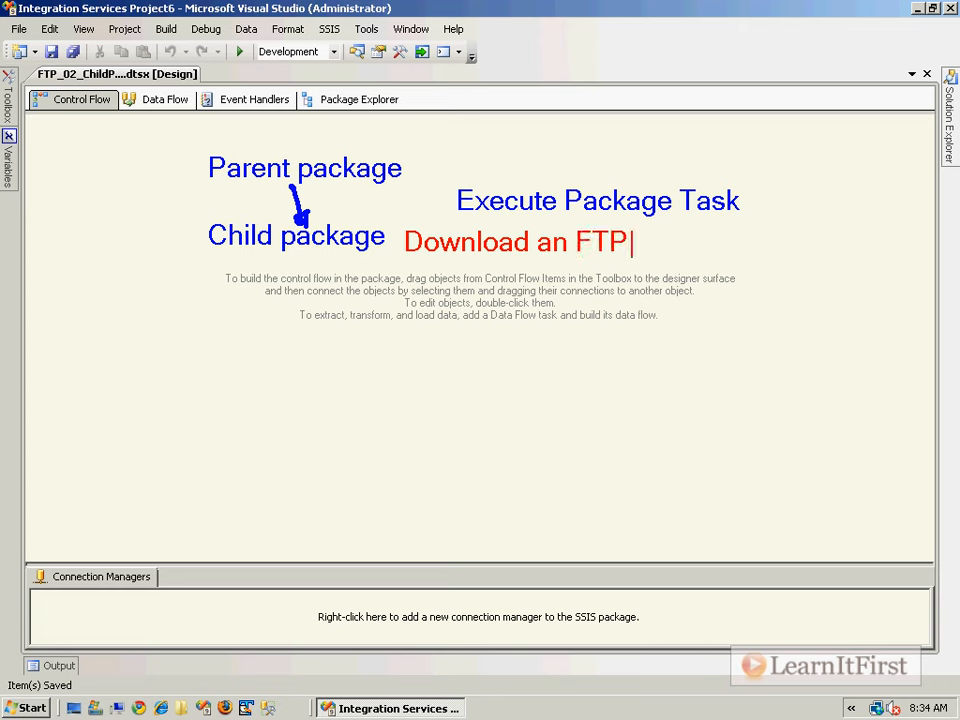
{"action": "type", "text": " file"}
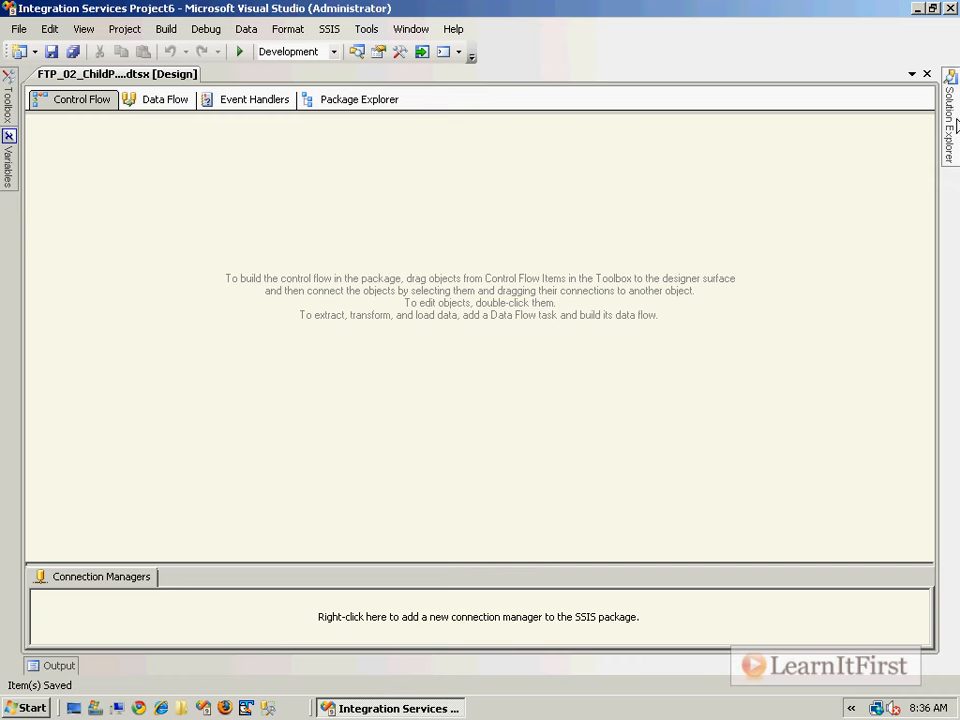
- Drag an FTP Task from the Toolbox onto the child package's control flow
{"action": "left_click", "coordinate": [949, 115]}
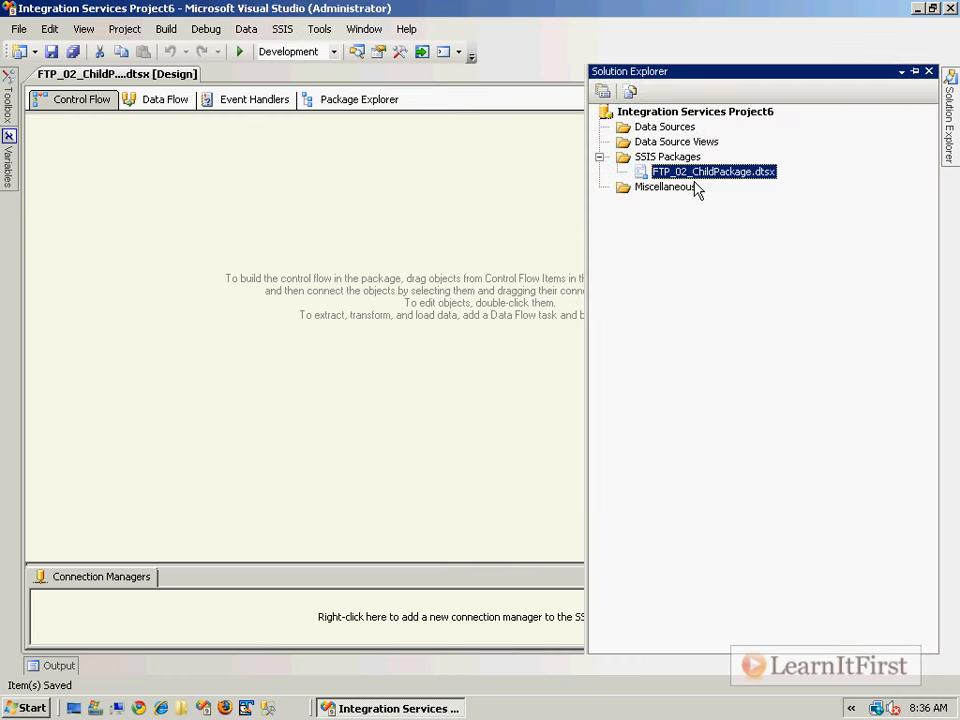
{"action": "left_click", "coordinate": [69, 214]}
{"action": "mouse_move", "coordinate": [10, 104]}
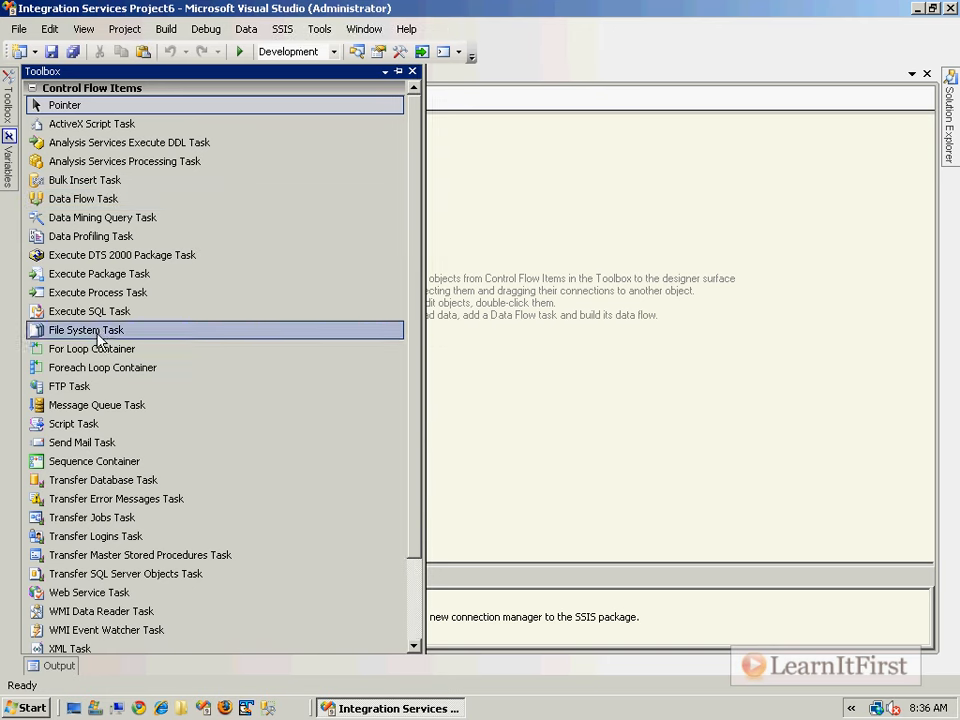
{"action": "left_click_drag", "start_coordinate": [55, 387], "coordinate": [556, 240]}
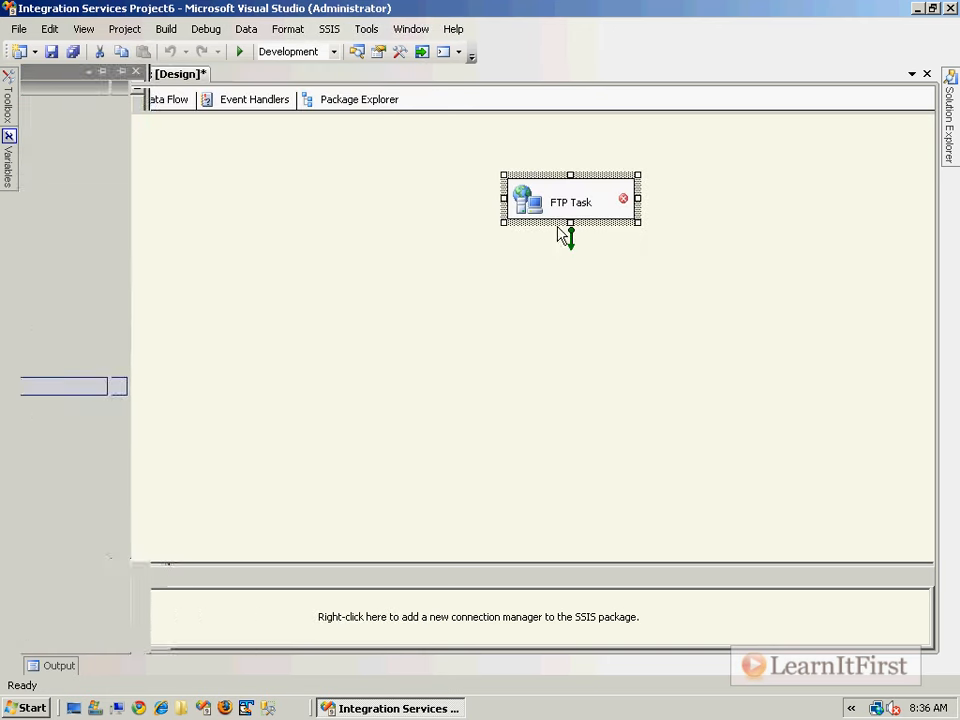
- Give the FTP Task a new FTP connection to ftp.learnitfirst.com with the login user name and password
{"action": "double_click", "coordinate": [551, 208]}
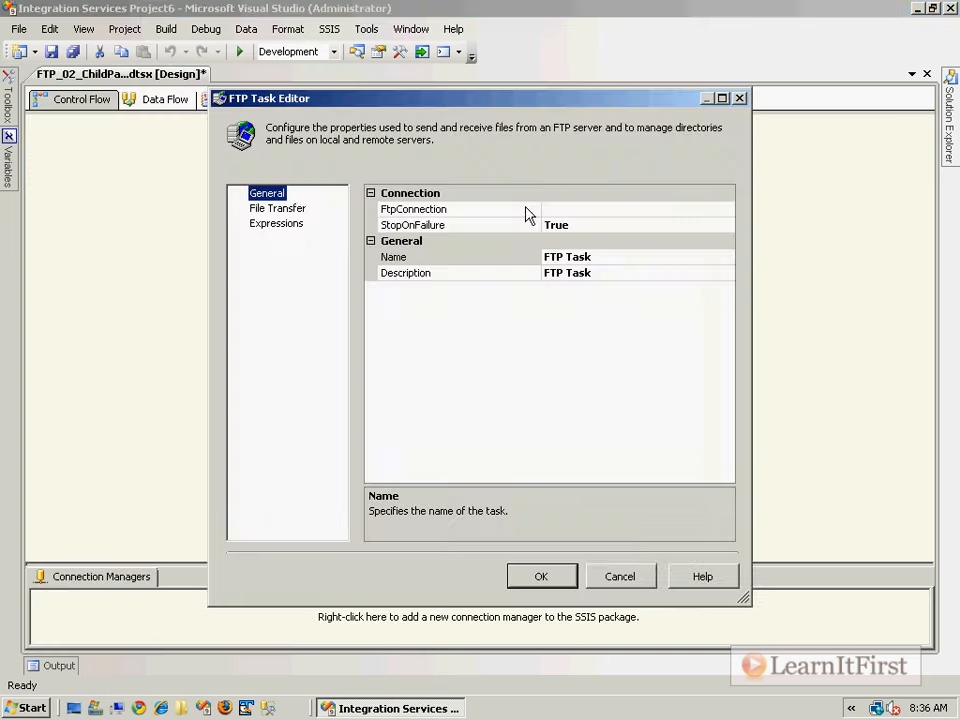
{"action": "left_click", "coordinate": [724, 212]}
{"action": "left_click", "coordinate": [727, 210]}
{"action": "left_click", "coordinate": [671, 226]}
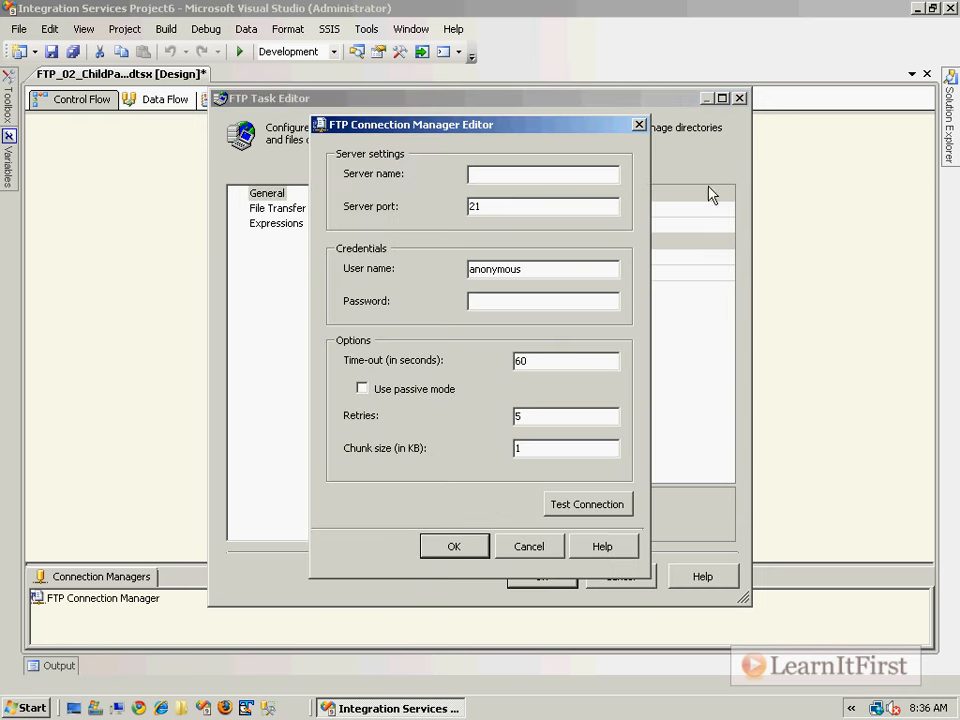
{"action": "left_click", "coordinate": [533, 177]}
{"action": "key", "text": "Tab"}
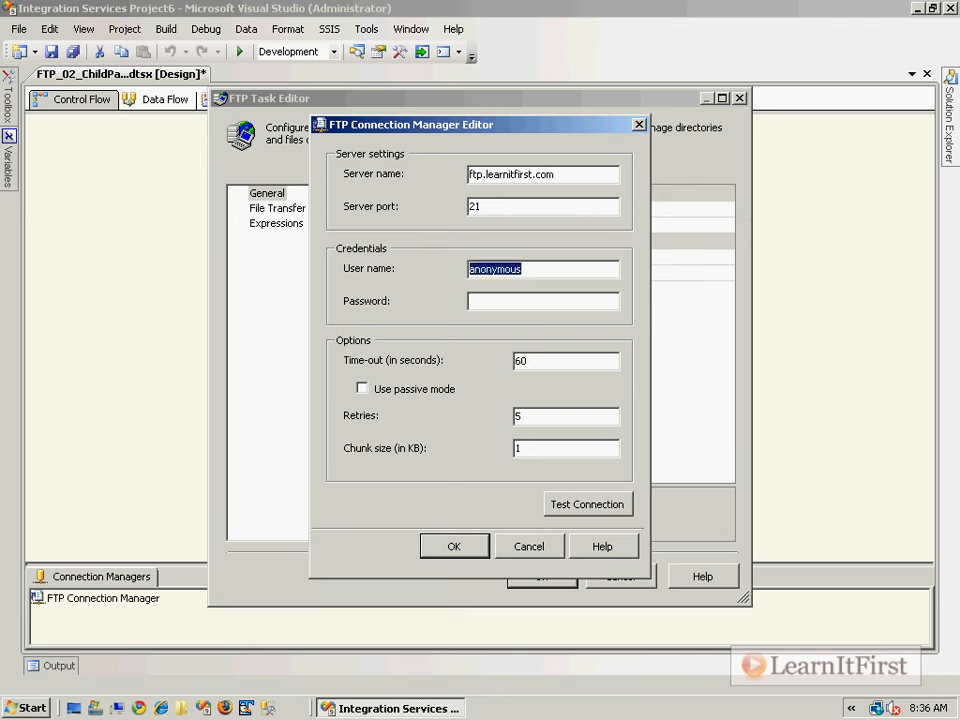
{"action": "key", "text": "Tab"}
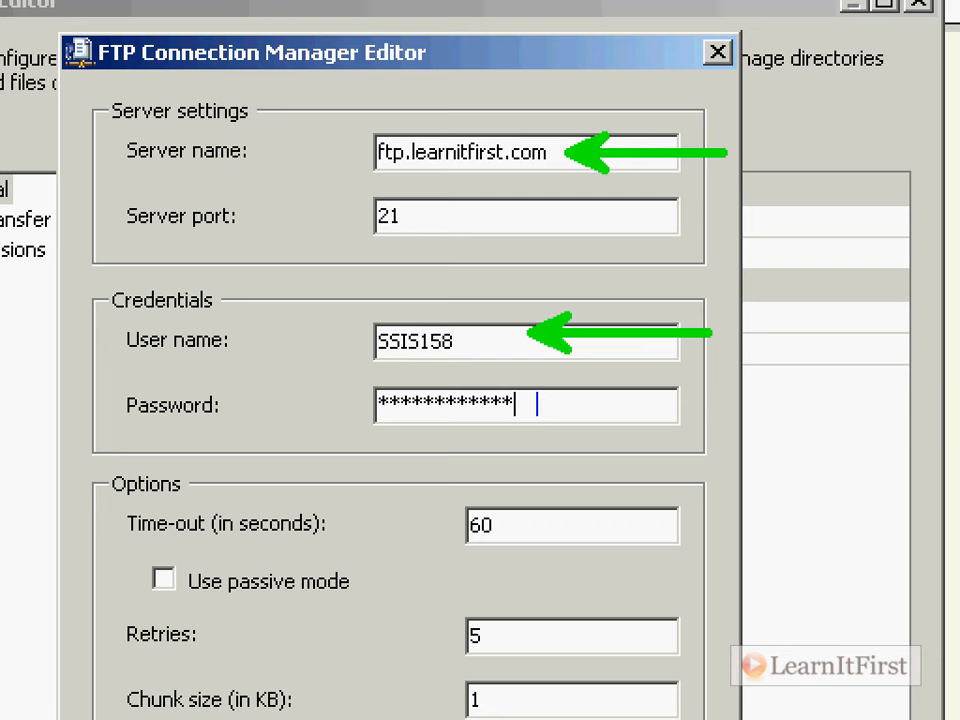
{"action": "key", "text": "Escape"}
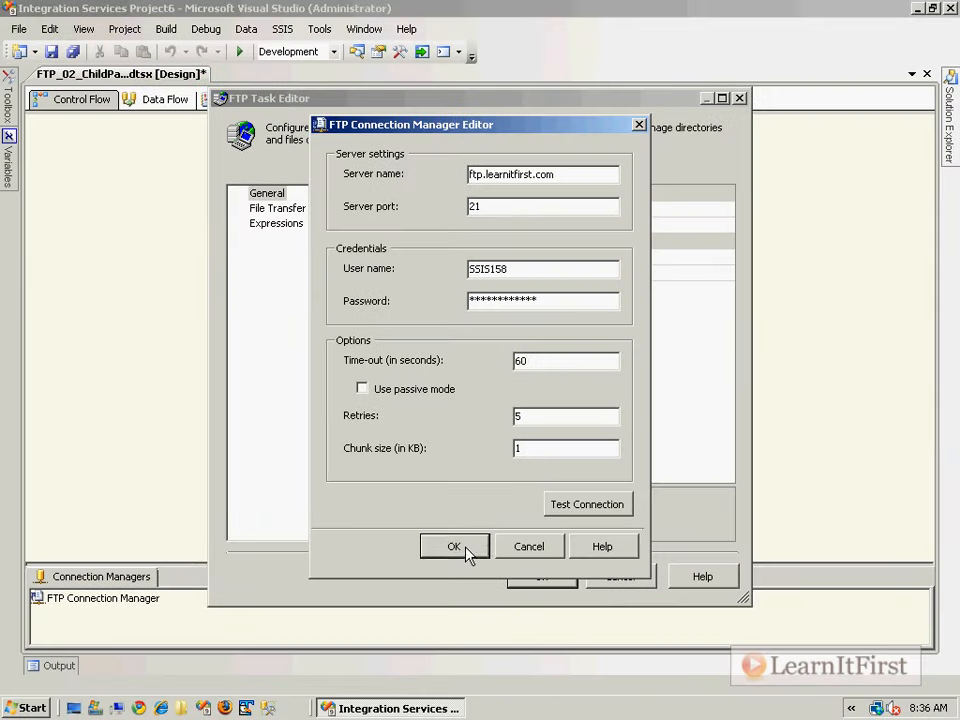
{"action": "left_click", "coordinate": [465, 549]}
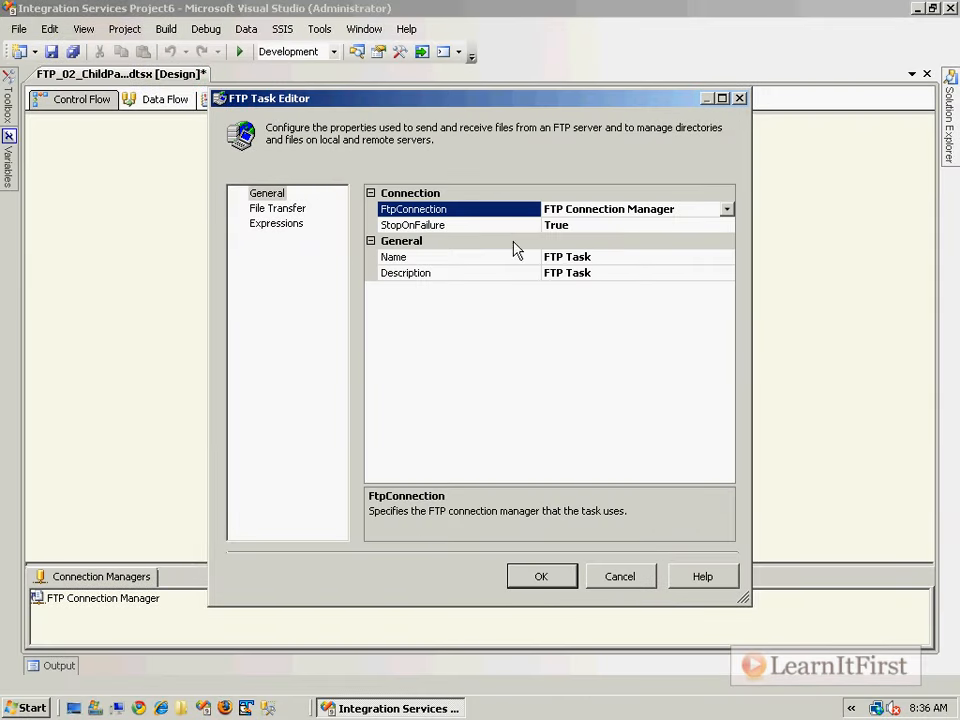
- Set the FTP operation to Receive files, with a new local folder connection to c:\
{"action": "left_click", "coordinate": [276, 211]}
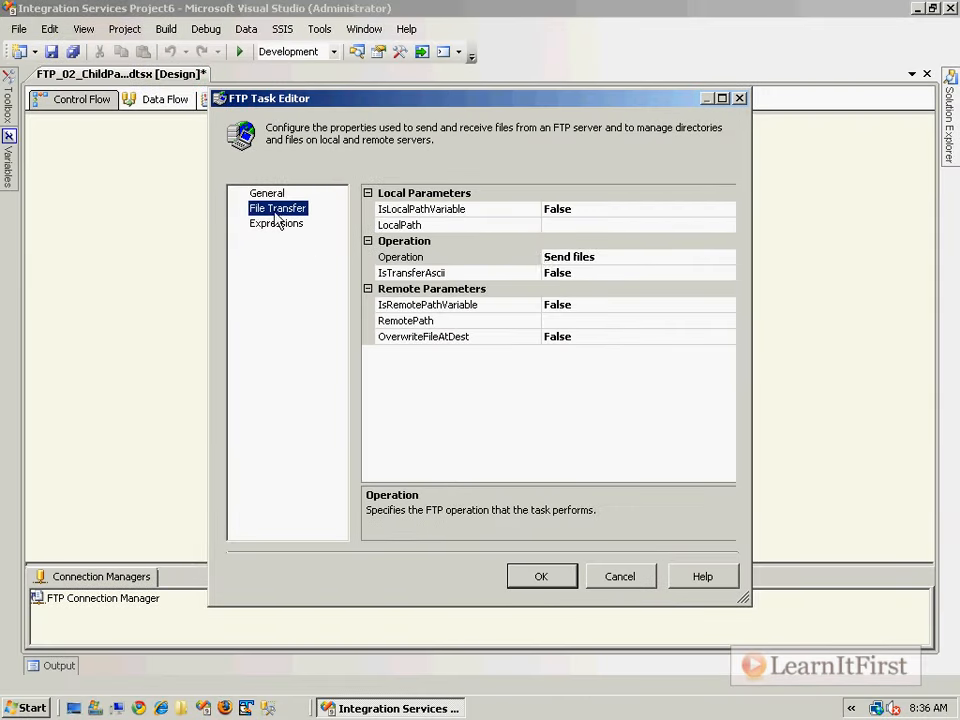
{"action": "left_click", "coordinate": [606, 258]}
{"action": "left_click", "coordinate": [728, 257]}
{"action": "left_click", "coordinate": [572, 289]}
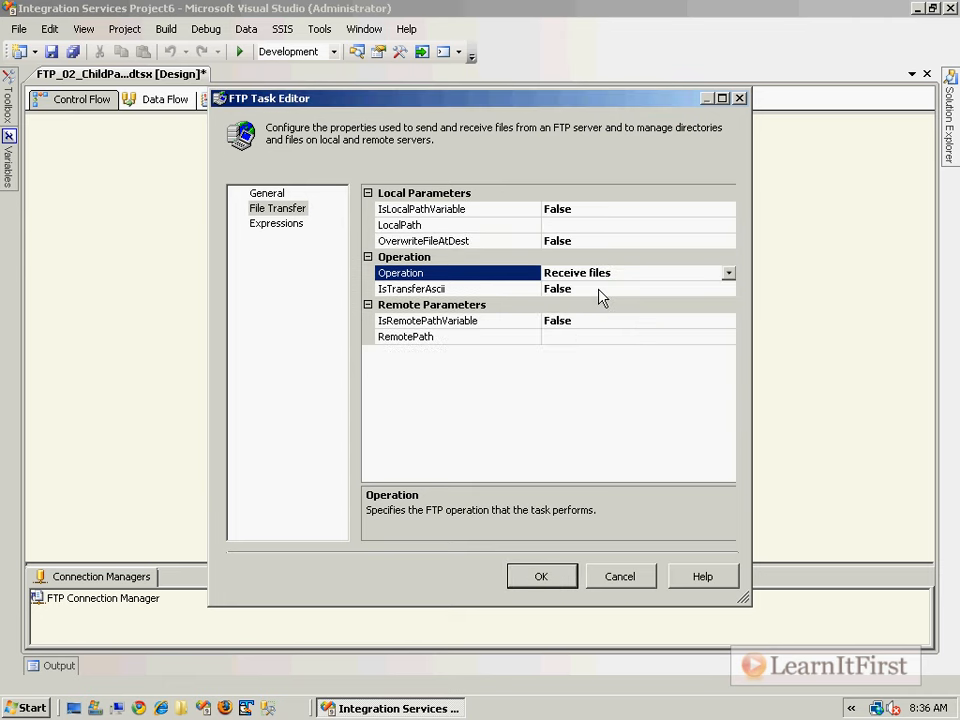
{"action": "left_click", "coordinate": [628, 224]}
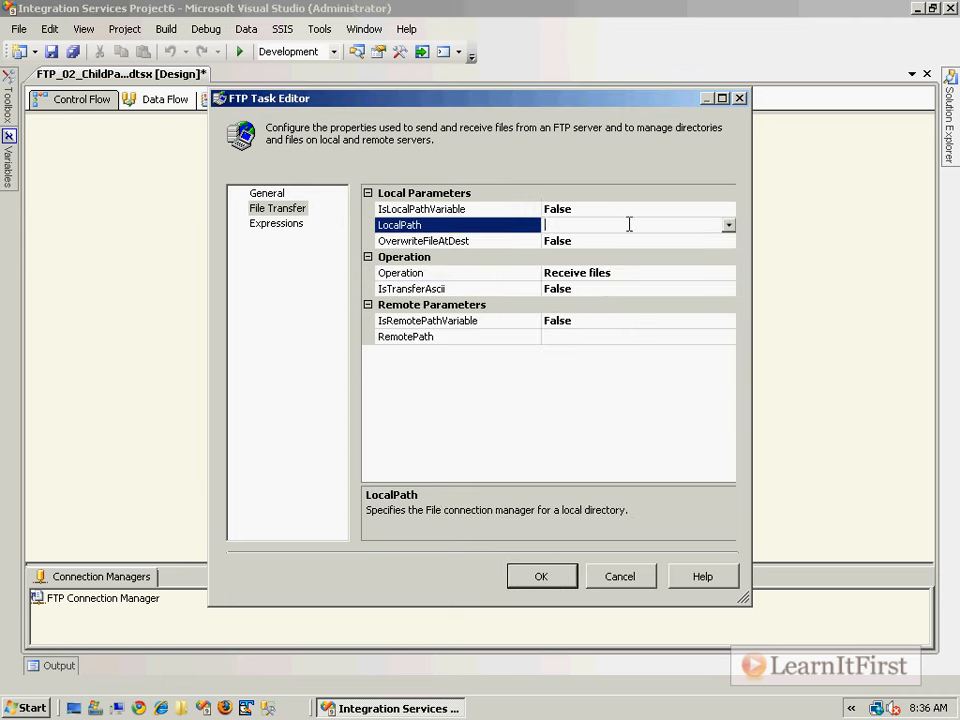
{"action": "left_click", "coordinate": [728, 226]}
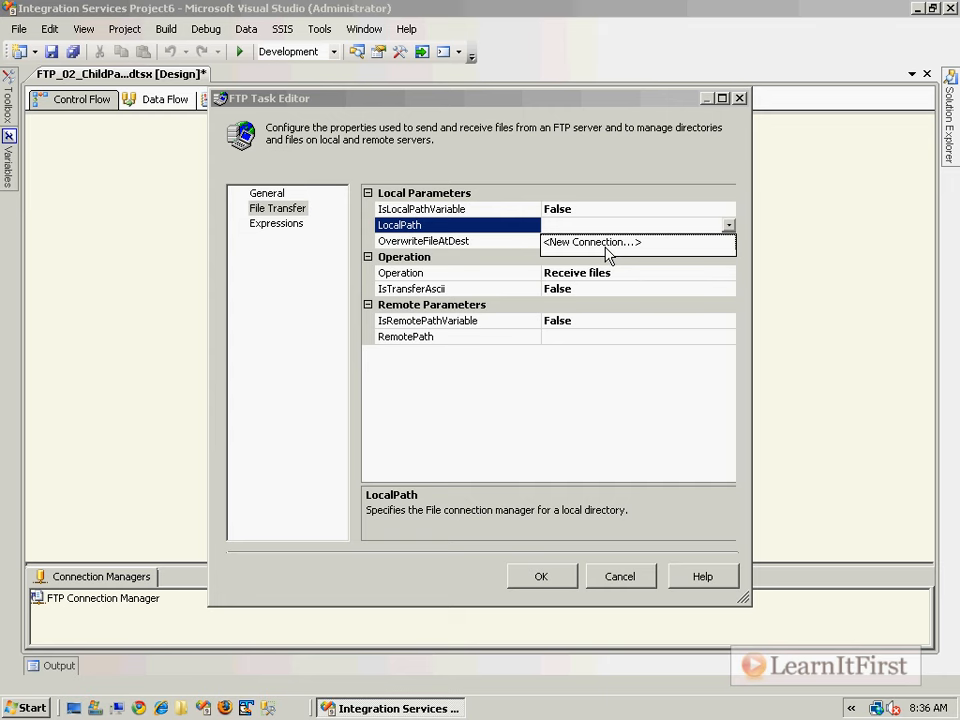
{"action": "left_click", "coordinate": [605, 248]}
{"action": "left_click", "coordinate": [506, 362]}
{"action": "type", "text": "c:\\"}
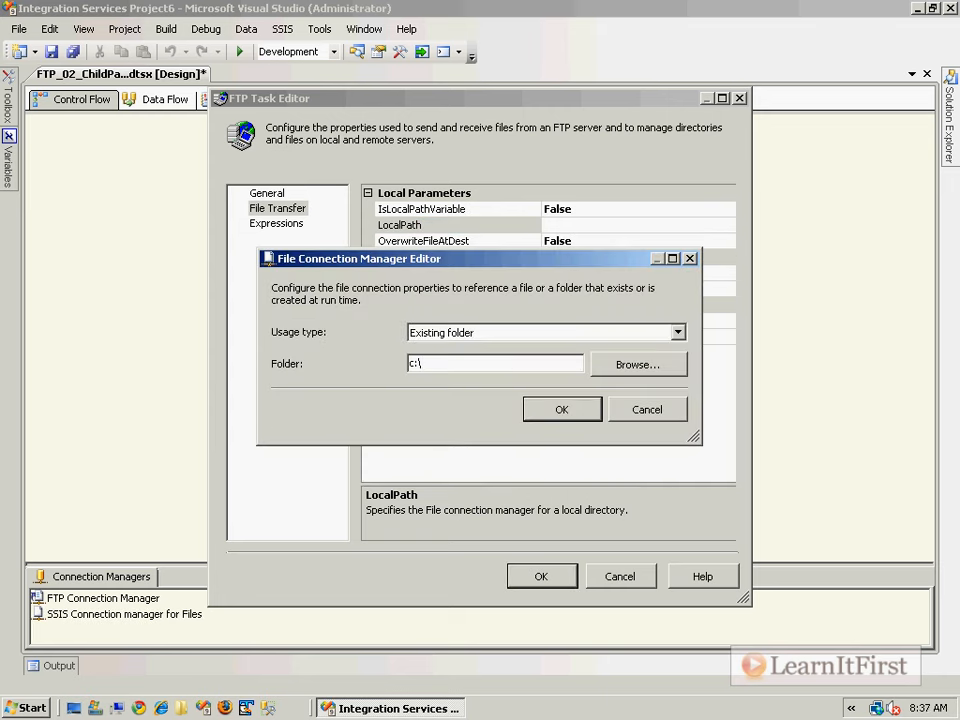
{"action": "left_click", "coordinate": [544, 410]}
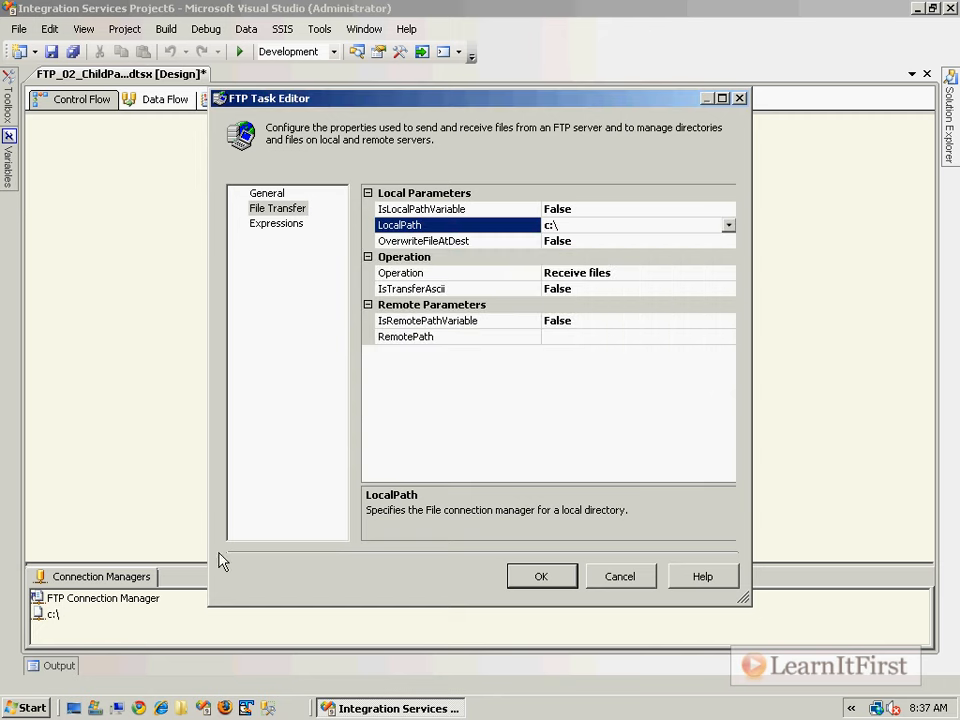
- Delete both Orders text files from C:\ in Explorer, then return to Visual Studio
{"action": "left_click", "coordinate": [97, 709]}
{"action": "mouse_move", "coordinate": [350, 358]}
{"action": "left_mouse_down"}
{"action": "mouse_move", "coordinate": [311, 321]}
{"action": "mouse_move", "coordinate": [279, 328]}
{"action": "left_mouse_up"}
{"action": "right_click", "coordinate": [279, 328]}
{"action": "left_click", "coordinate": [410, 589]}
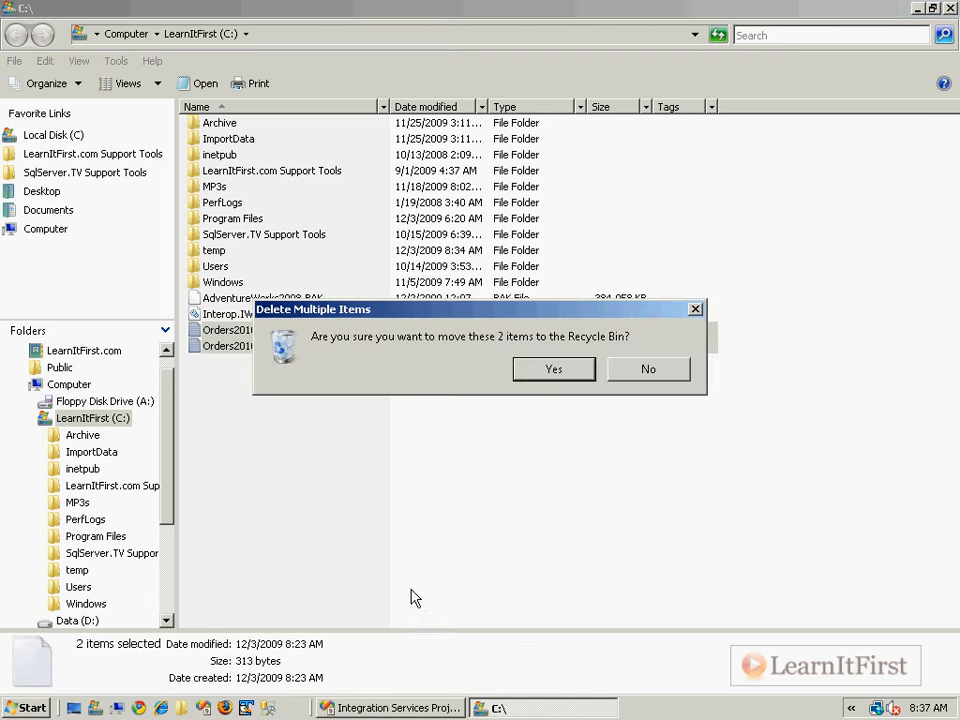
{"action": "left_click", "coordinate": [551, 377]}
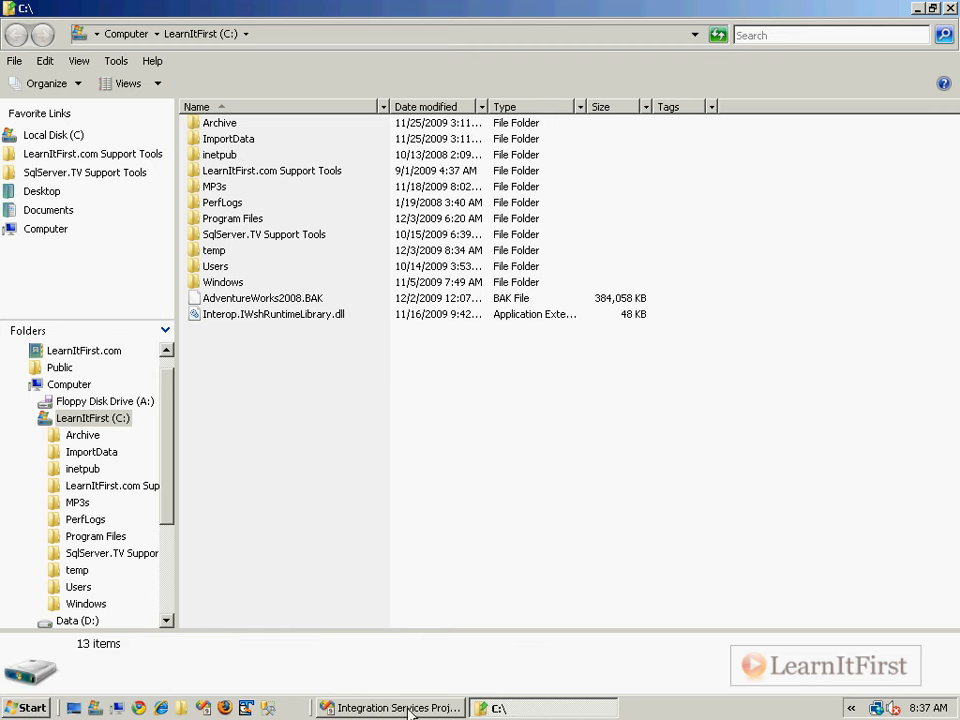
{"action": "left_click", "coordinate": [405, 709]}
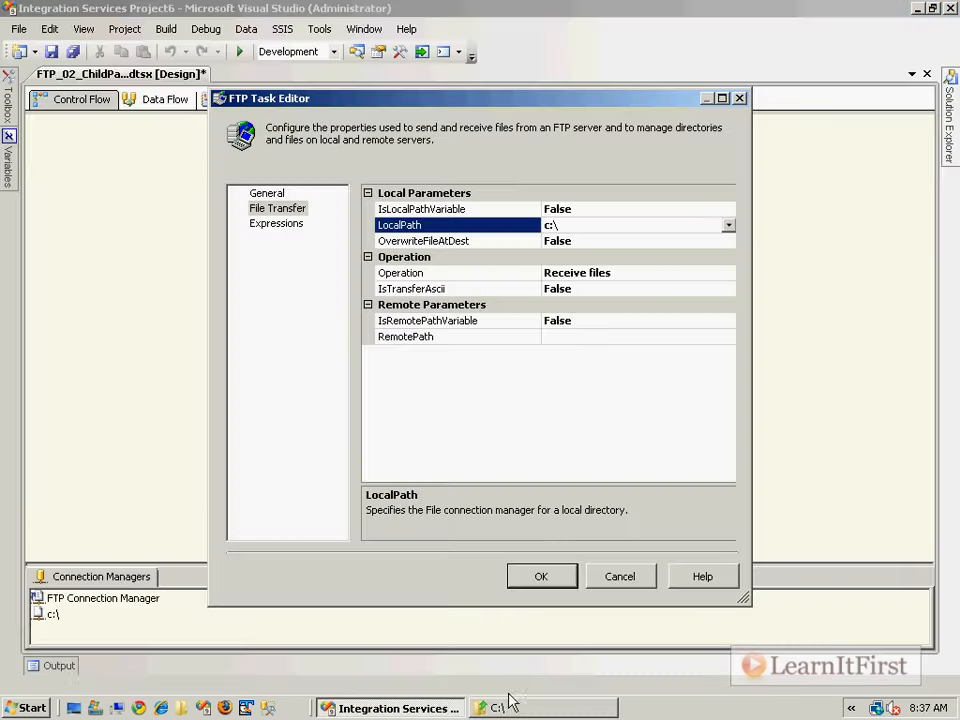
- Set RemotePath to /Chapter6/Orders20100301.txt, close the FTP Task Editor, and save the package
{"action": "left_click", "coordinate": [632, 271]}
{"action": "left_click", "coordinate": [632, 336]}
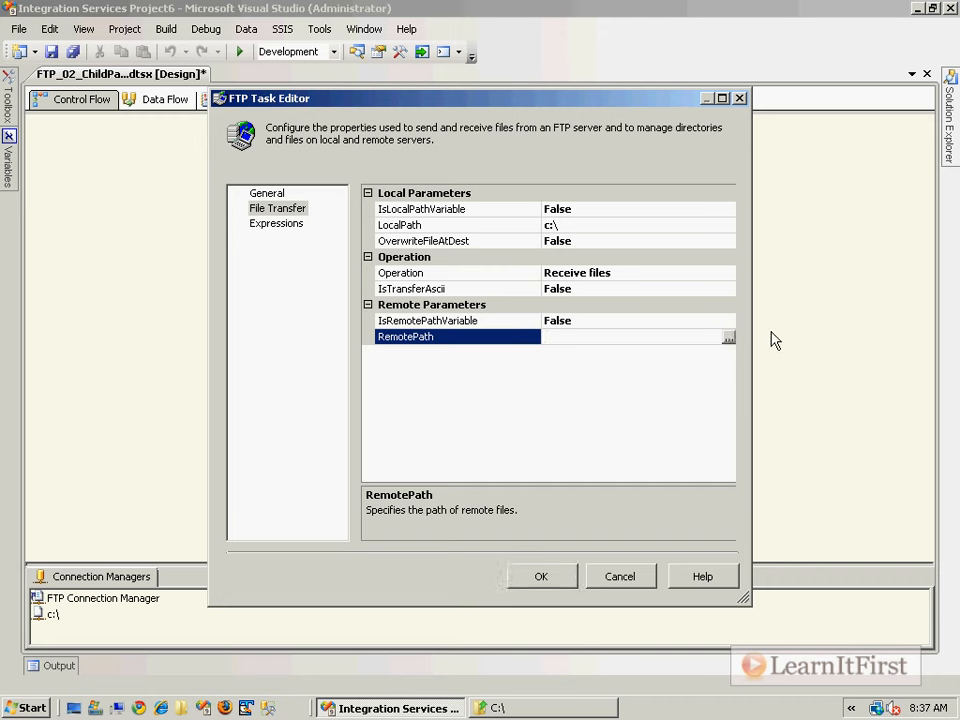
{"action": "left_click", "coordinate": [729, 338]}
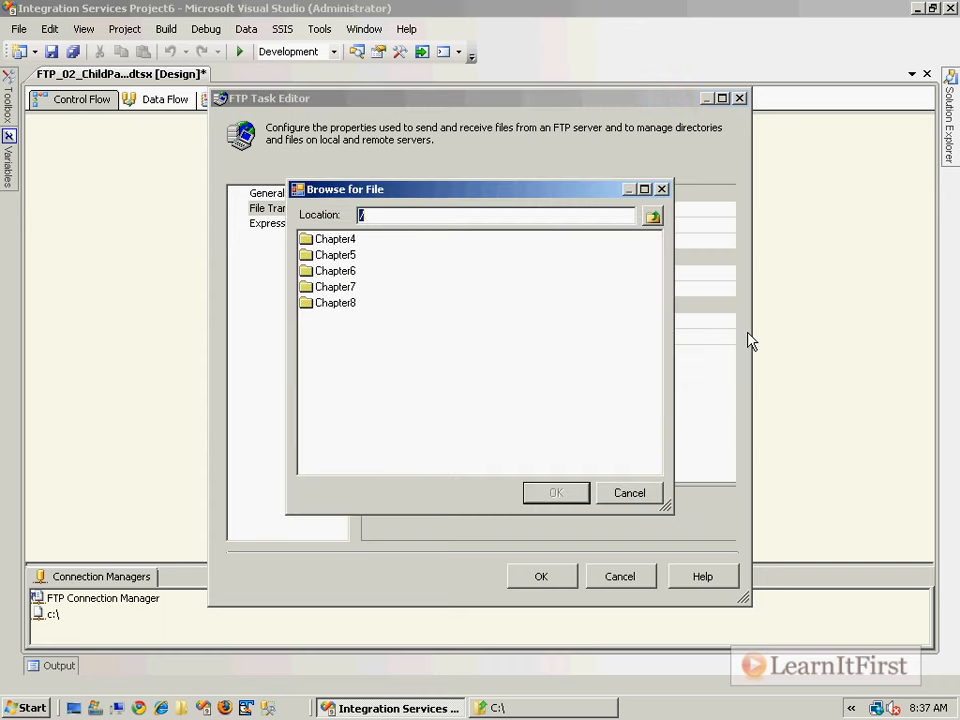
{"action": "left_click", "coordinate": [336, 271]}
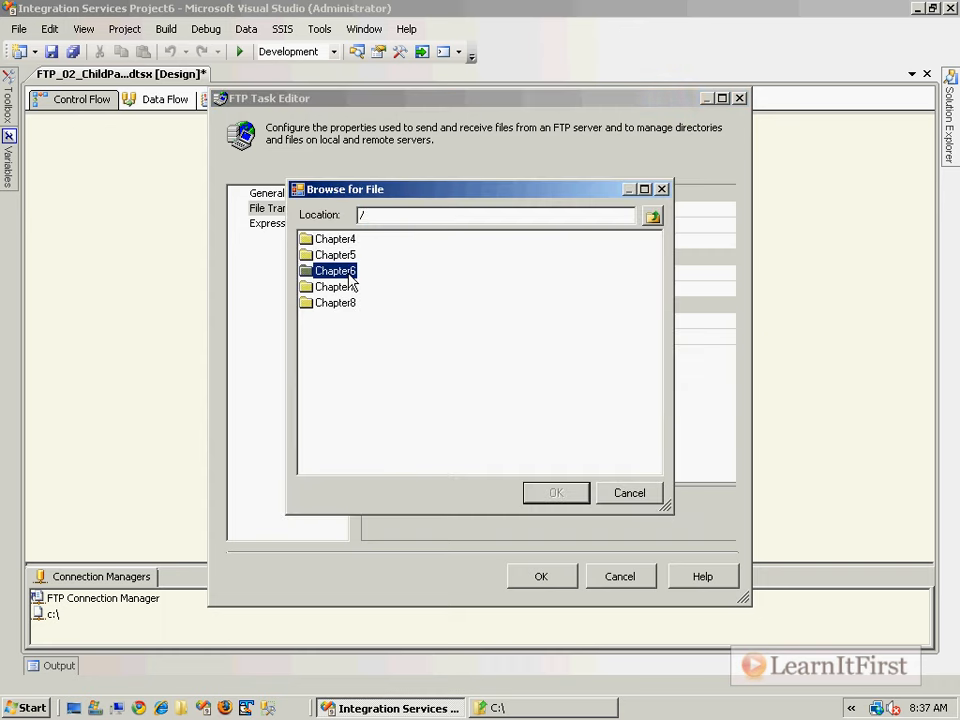
{"action": "double_click", "coordinate": [348, 272]}
{"action": "left_click", "coordinate": [350, 239]}
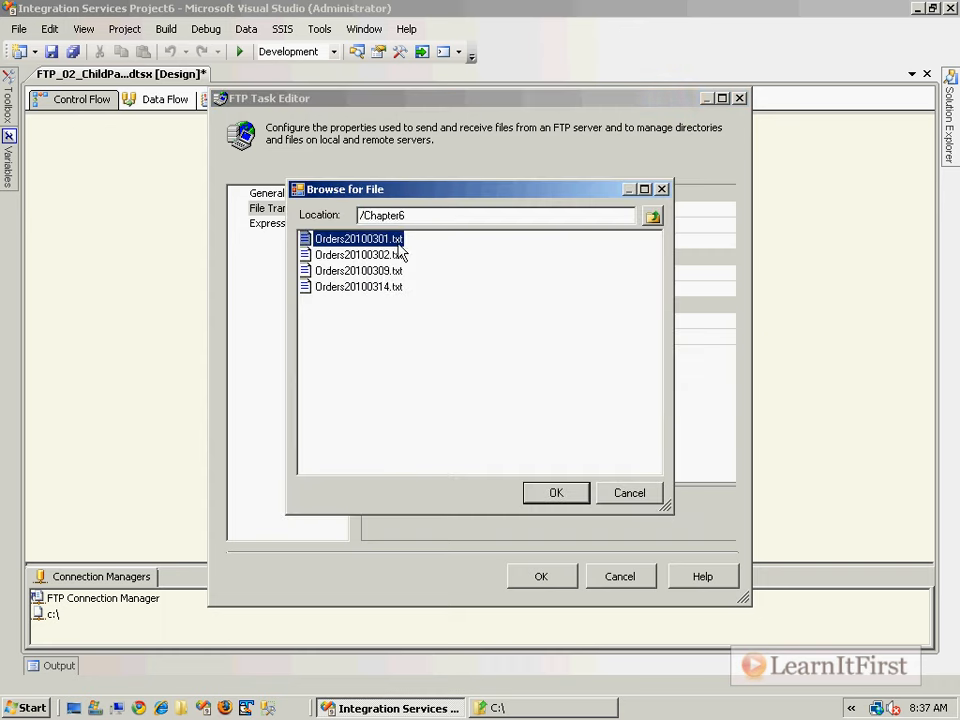
{"action": "left_click", "coordinate": [556, 493]}
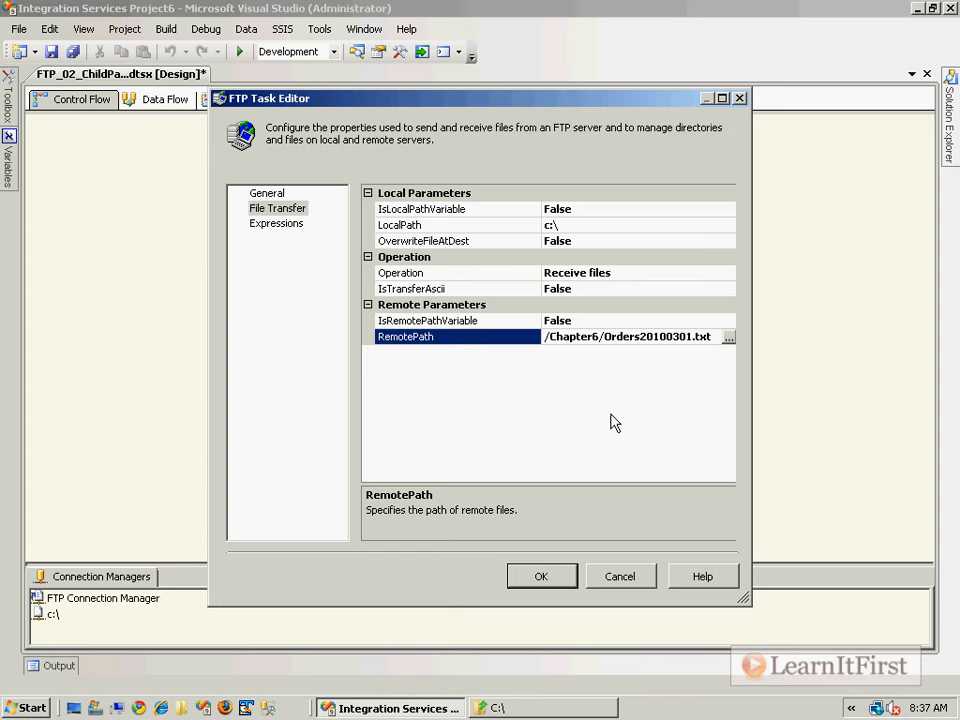
{"action": "left_click", "coordinate": [541, 576]}
{"action": "left_click", "coordinate": [488, 361]}
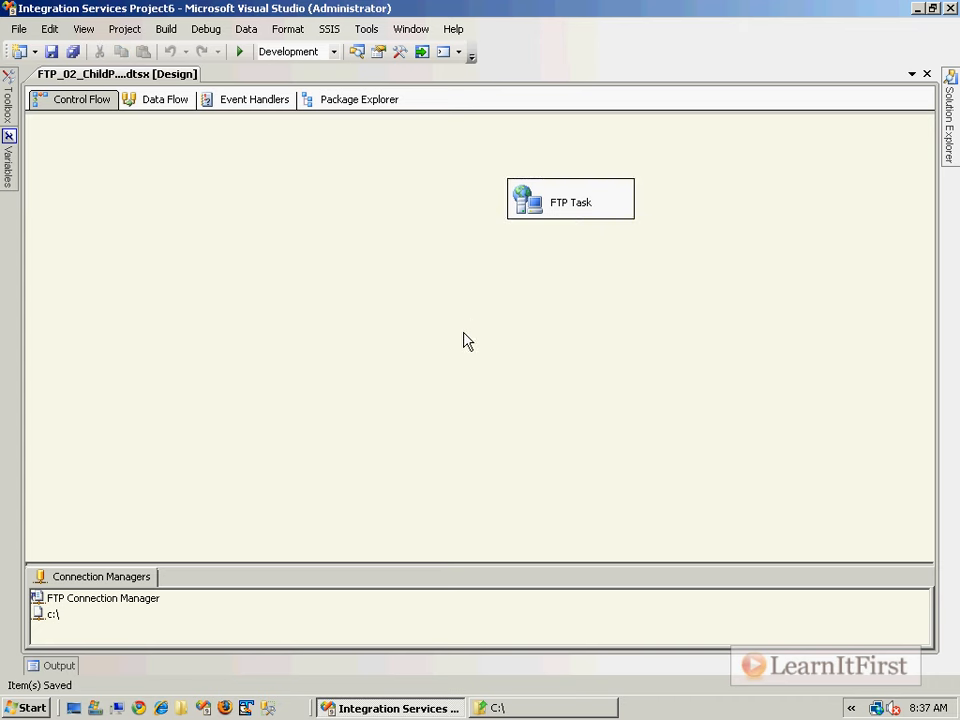
- Run the package, delete the downloaded Orders20100301.txt from C:\, and return to Visual Studio
{"action": "key", "text": "F5"}
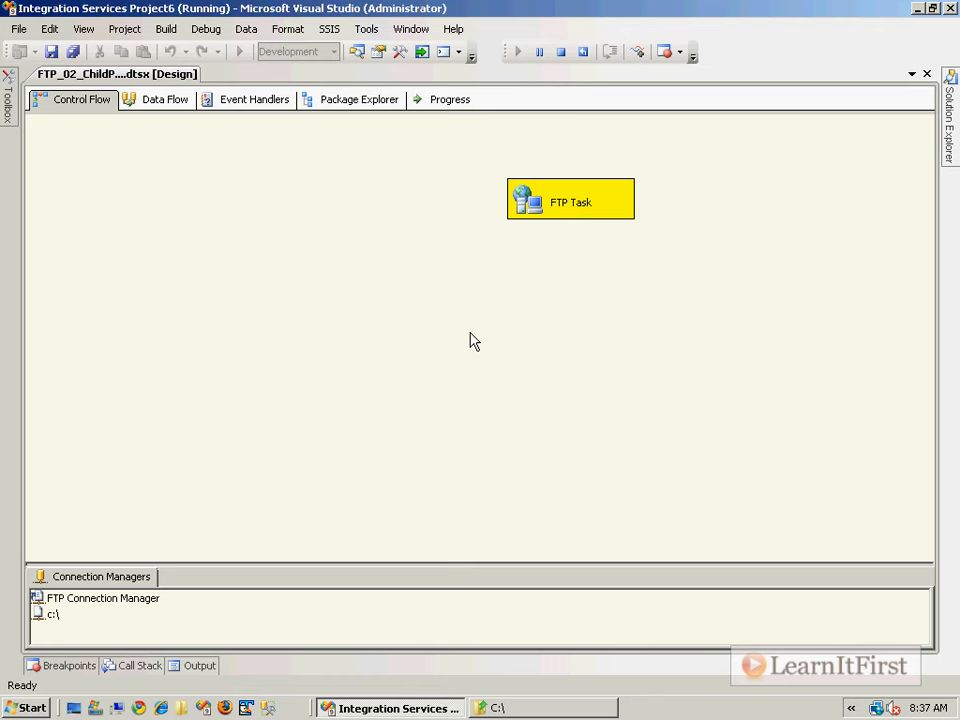
{"action": "left_click", "coordinate": [548, 708]}
{"action": "left_click", "coordinate": [283, 331]}
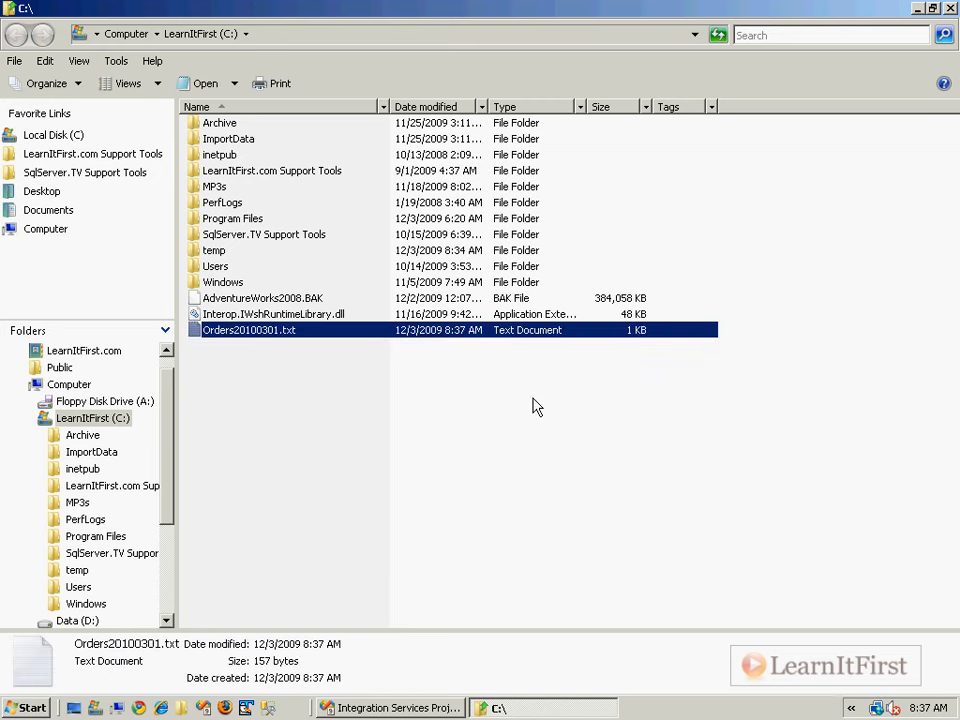
{"action": "key", "text": "Delete"}
{"action": "key", "text": "Return"}
{"action": "key", "text": "alt+Tab"}
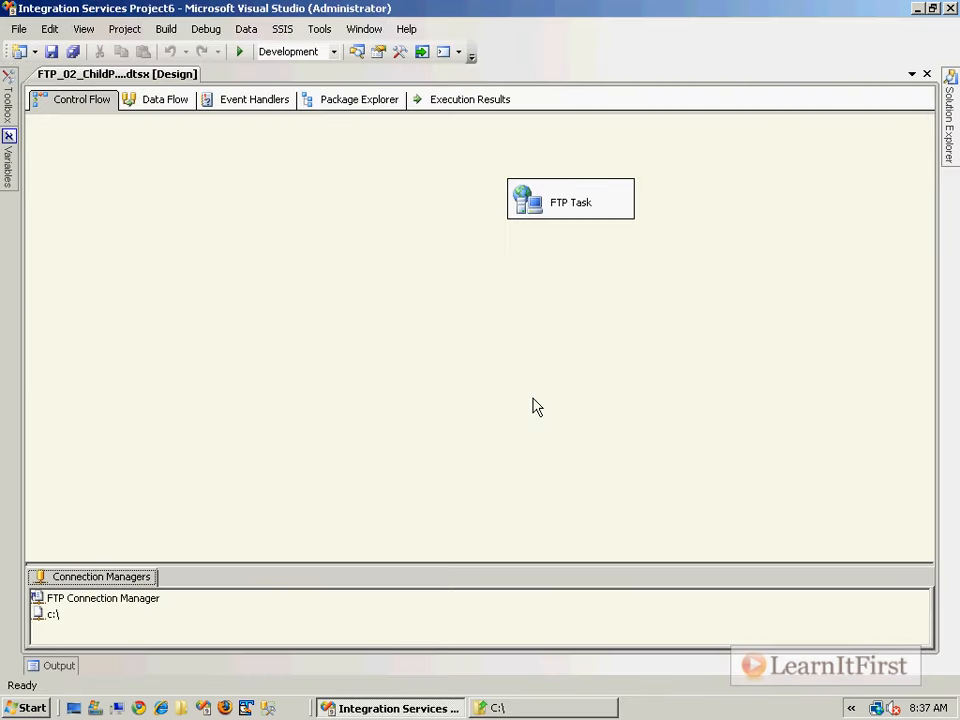
- Add a package variable named RemoteFileWithPath in a docked, widened Variables window
{"action": "right_click", "coordinate": [251, 255]}
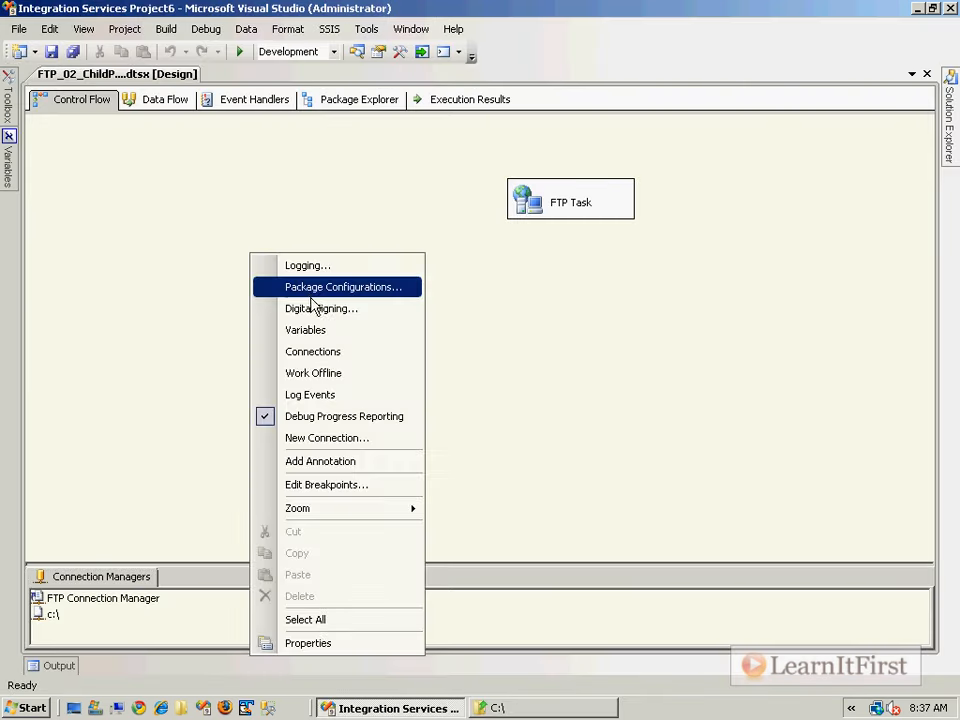
{"action": "left_click", "coordinate": [317, 331]}
{"action": "left_click", "coordinate": [34, 91]}
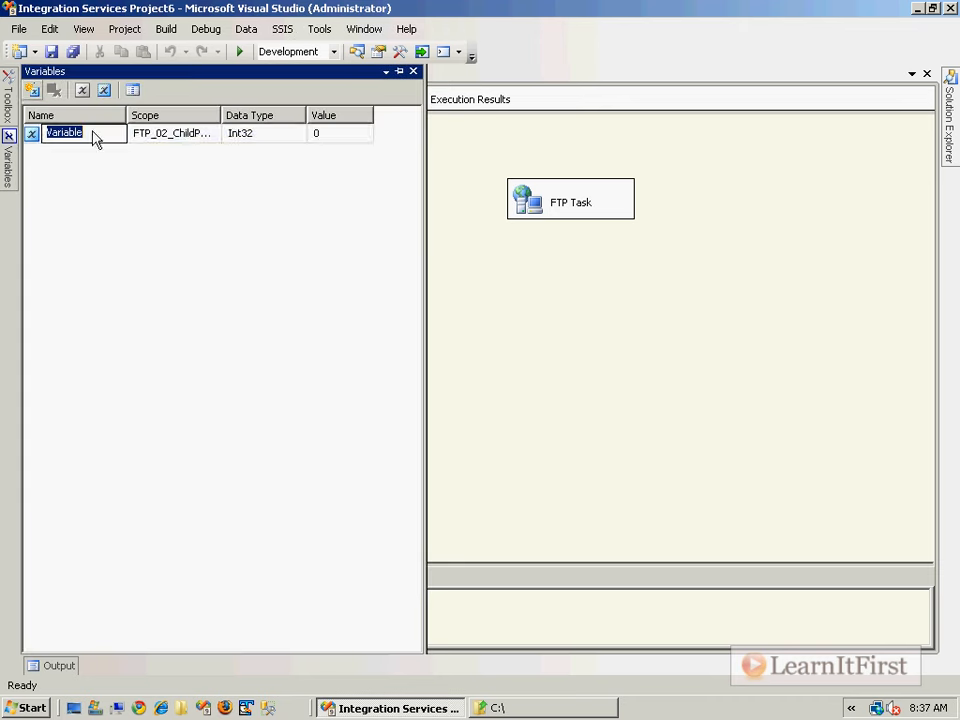
{"action": "type", "text": "RemoteFile"}
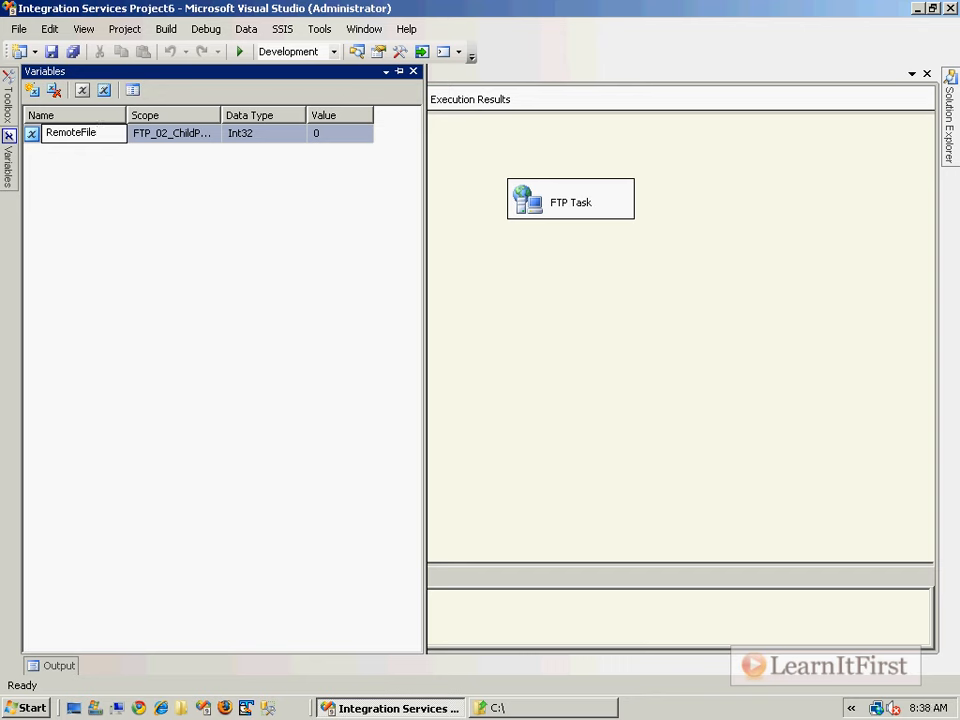
{"action": "type", "text": "WithPath"}
{"action": "left_click_drag", "start_coordinate": [123, 115], "coordinate": [208, 113]}
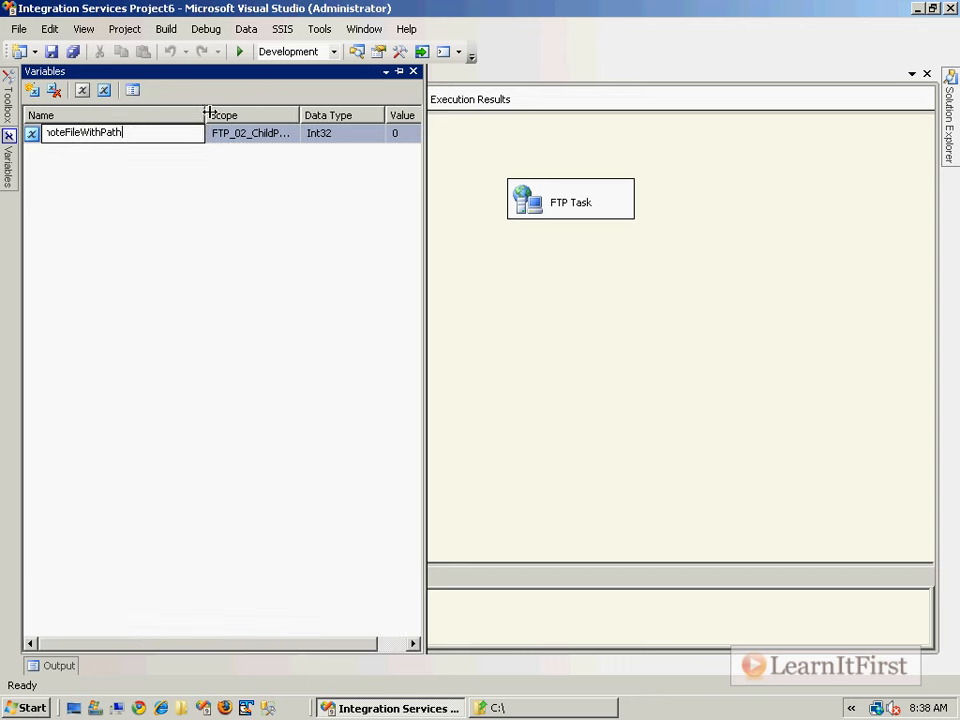
{"action": "left_click", "coordinate": [399, 71]}
{"action": "left_click_drag", "start_coordinate": [403, 131], "coordinate": [577, 139]}
{"action": "left_click", "coordinate": [262, 137]}
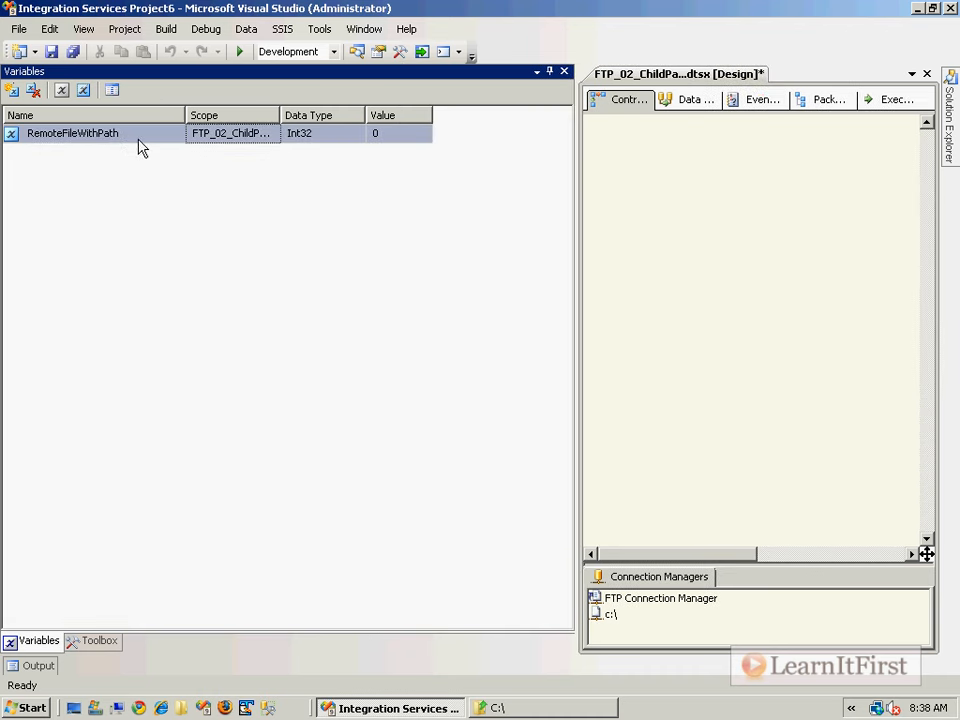
{"action": "left_click", "coordinate": [137, 137]}
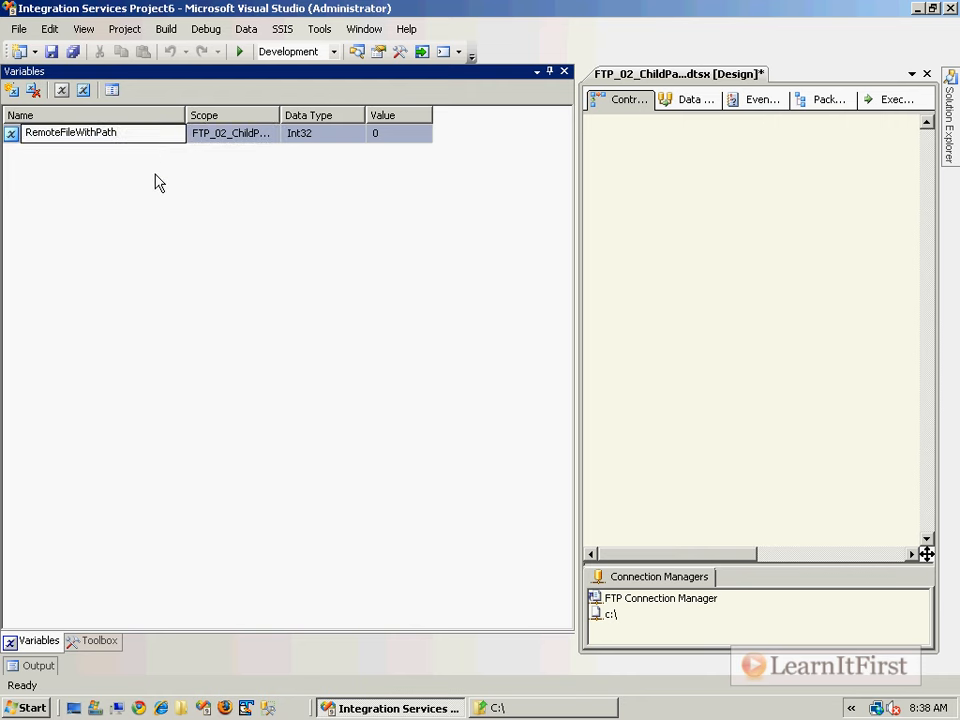
- Set RemoteFileWithPath's data type to String and save the package
{"action": "left_click", "coordinate": [355, 136]}
{"action": "left_click", "coordinate": [356, 134]}
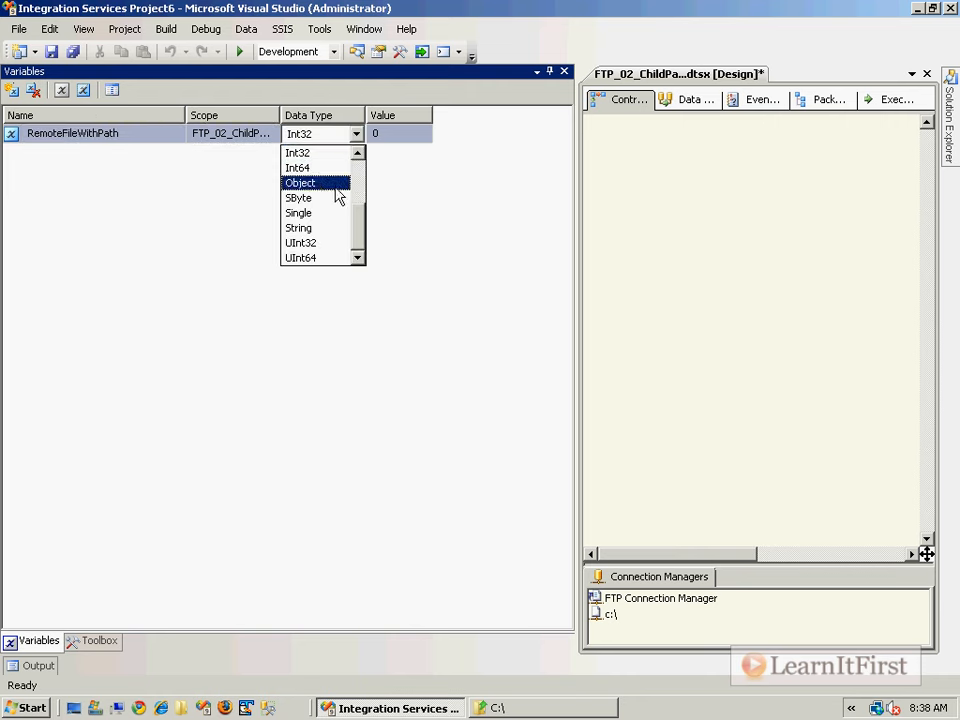
{"action": "left_click", "coordinate": [318, 228]}
{"action": "left_click", "coordinate": [400, 133]}
{"action": "left_click_drag", "start_coordinate": [432, 115], "coordinate": [516, 115]}
{"action": "left_click", "coordinate": [602, 146]}
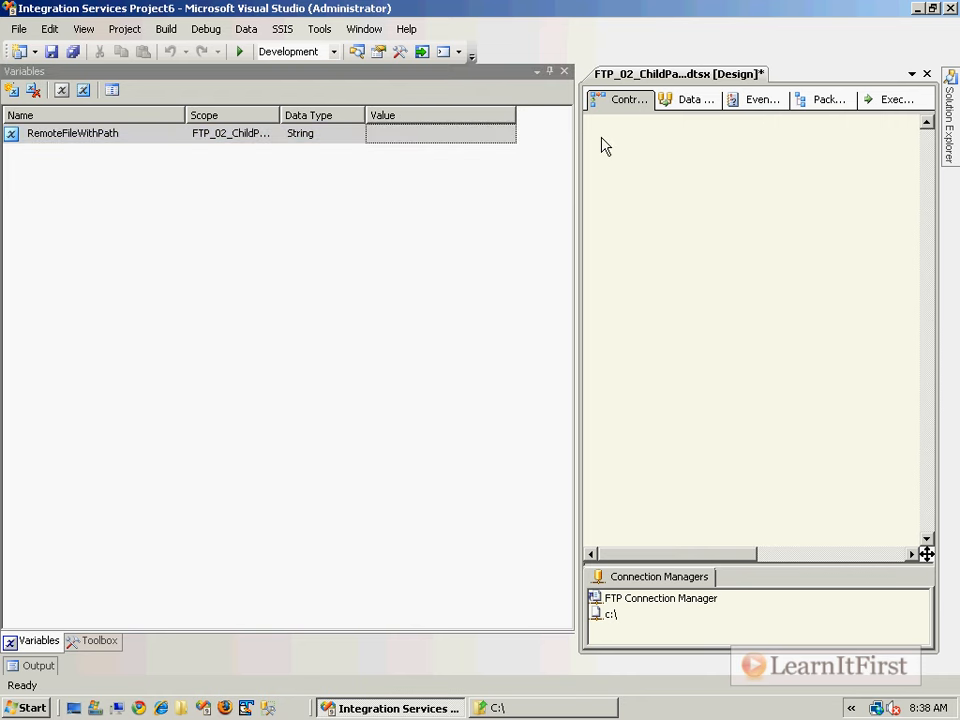
{"action": "key", "text": "ctrl+s"}
{"action": "left_click_drag", "start_coordinate": [671, 556], "coordinate": [805, 557]}
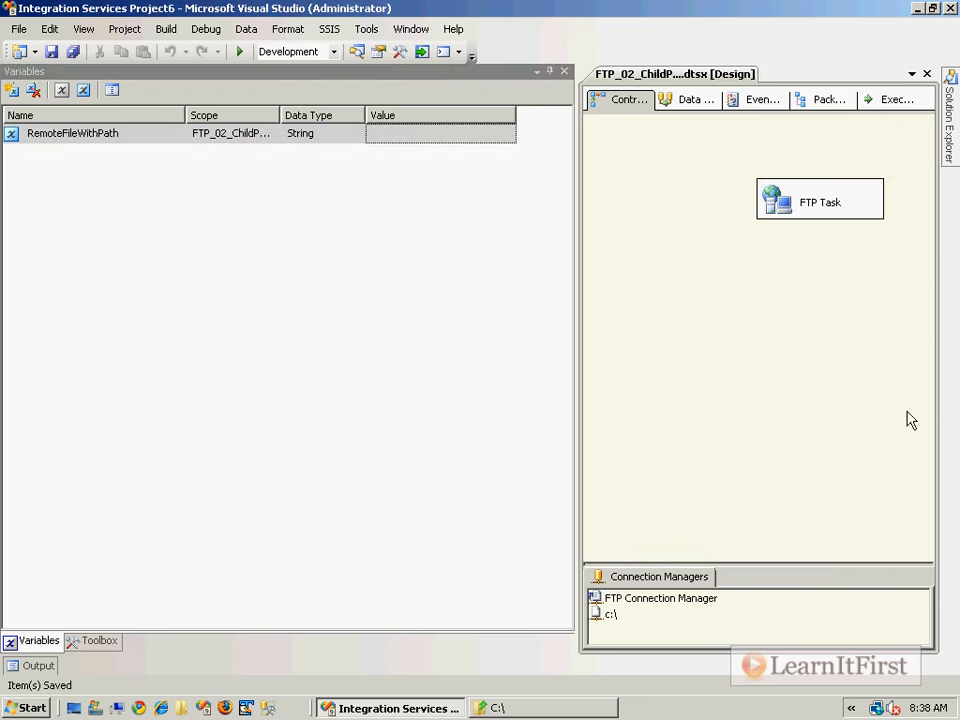
- Copy the FTP Task's RemotePath value from its Properties window
{"action": "right_click", "coordinate": [859, 217]}
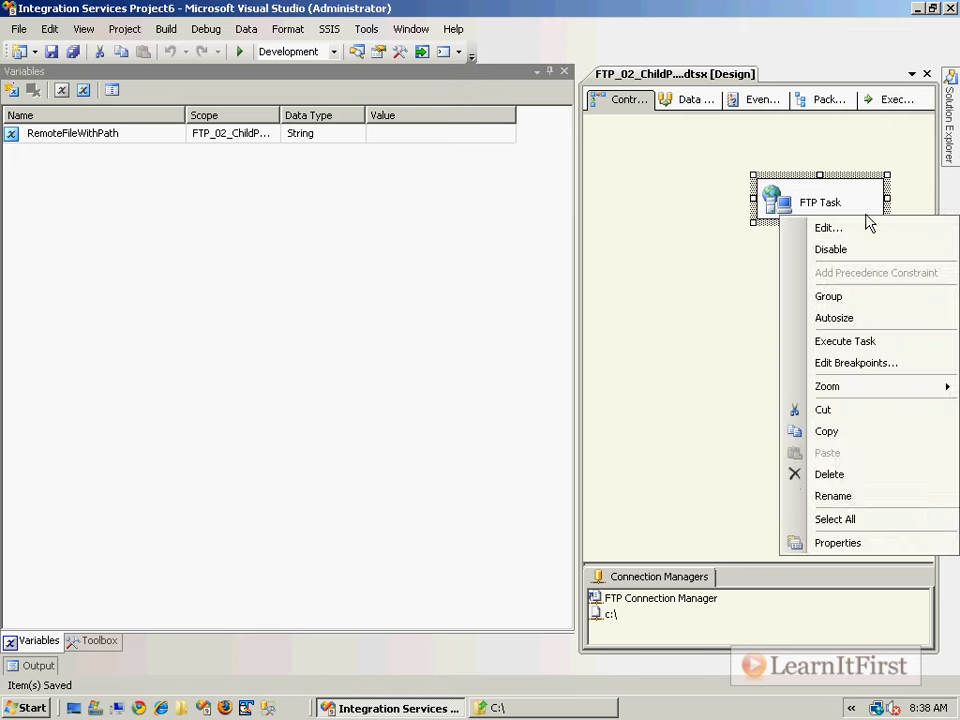
{"action": "left_click", "coordinate": [921, 556]}
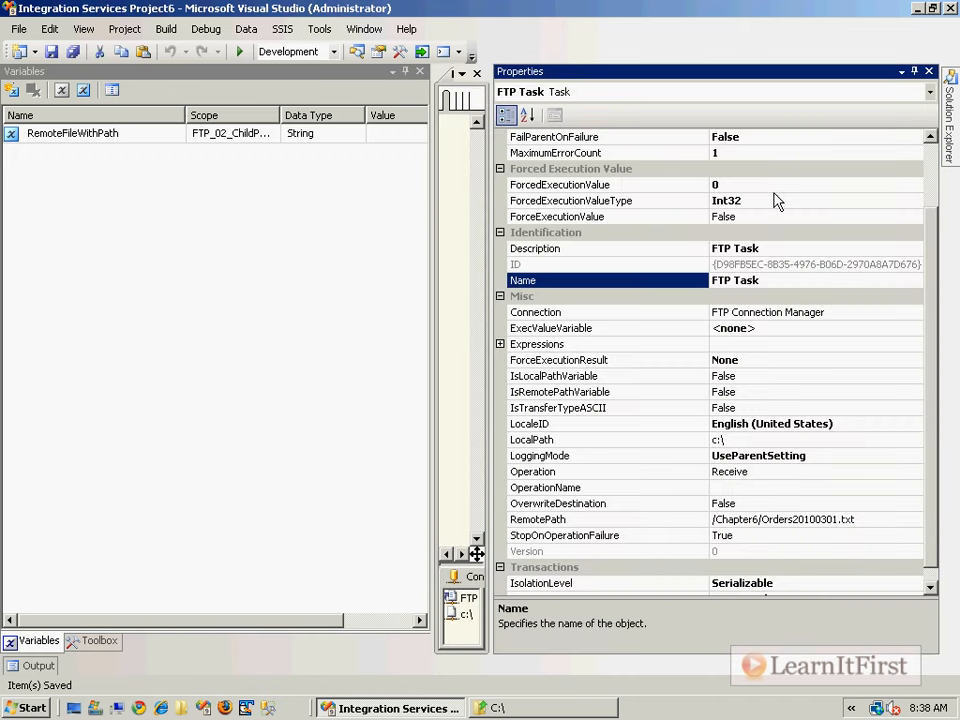
{"action": "left_click", "coordinate": [610, 522]}
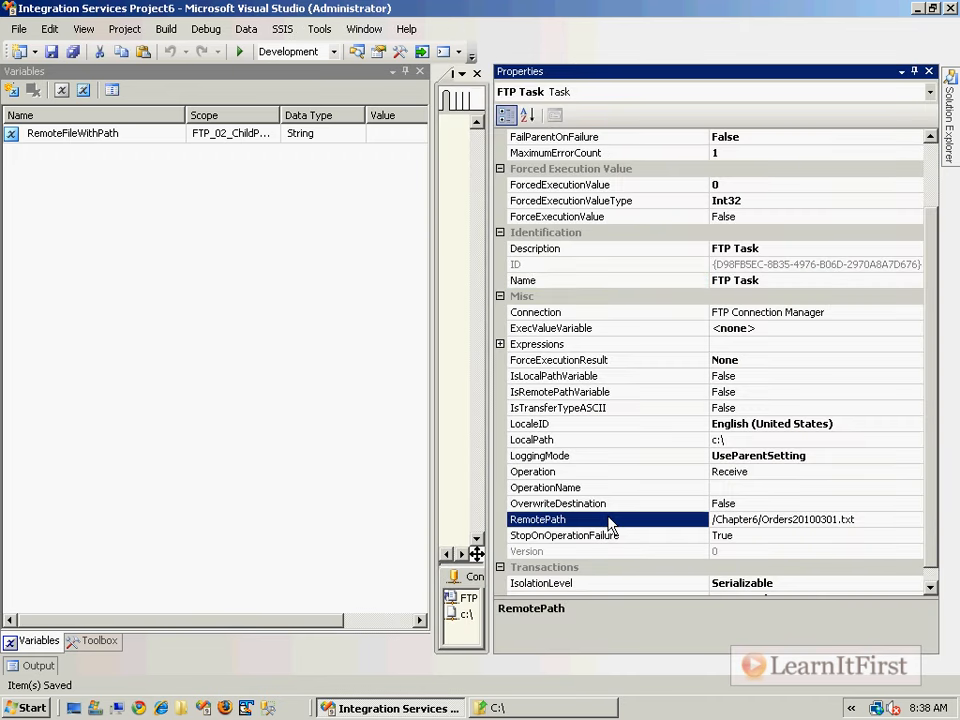
{"action": "left_click", "coordinate": [855, 520]}
{"action": "left_click_drag", "start_coordinate": [855, 520], "coordinate": [712, 521]}
{"action": "right_click", "coordinate": [783, 527]}
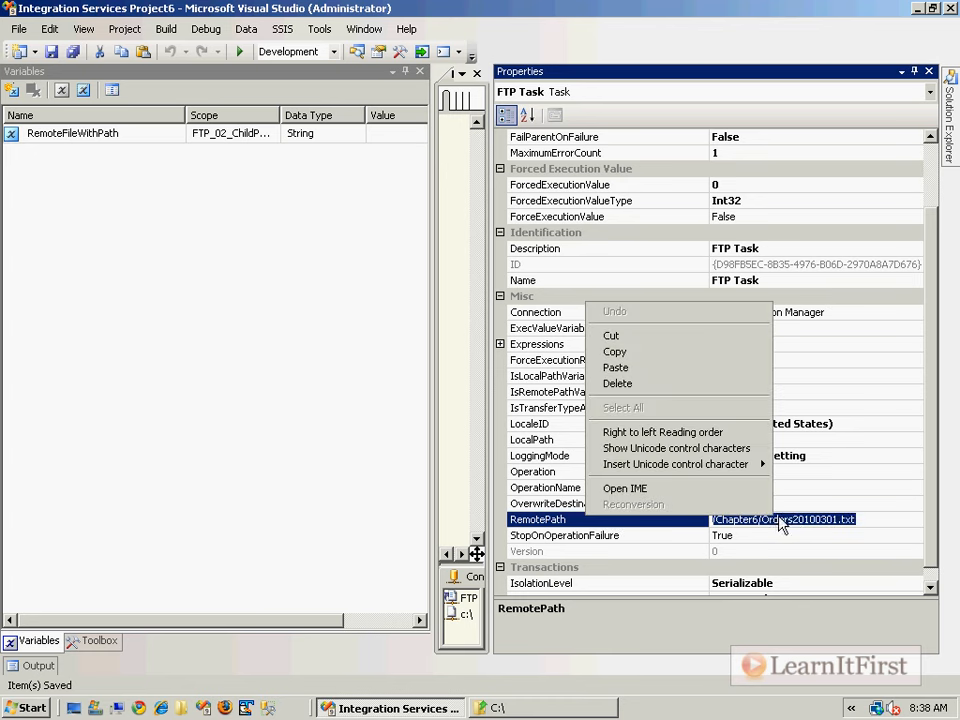
{"action": "left_click", "coordinate": [681, 353]}
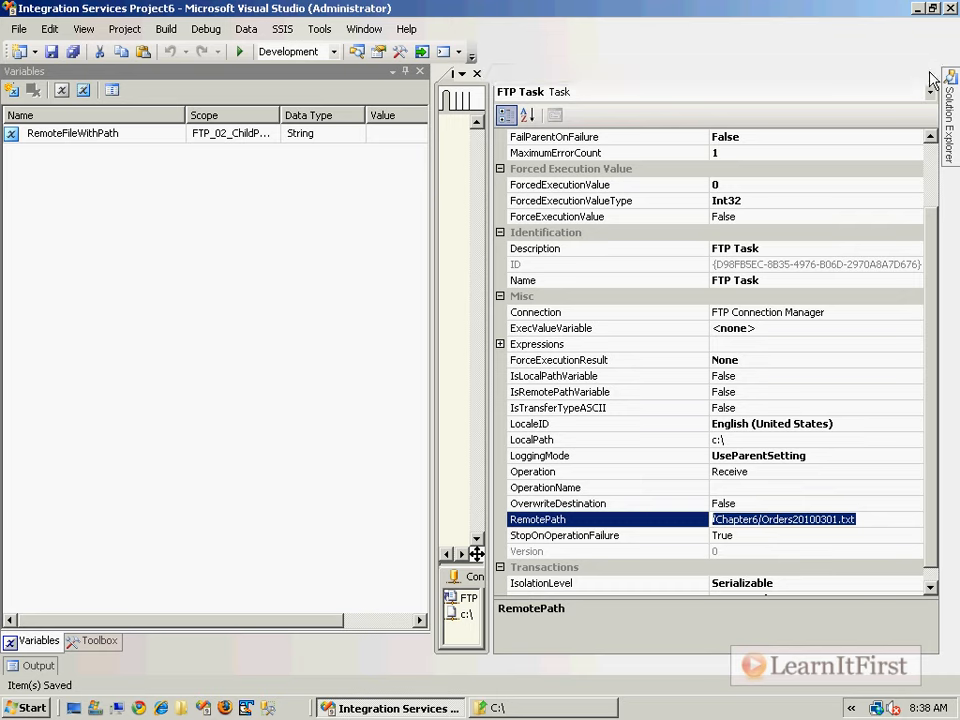
- Paste /Chapter6/Orders20100301.txt into RemoteFileWithPath's Value cell and widen the column to show it
{"action": "left_click", "coordinate": [394, 137]}
{"action": "right_click", "coordinate": [395, 138]}
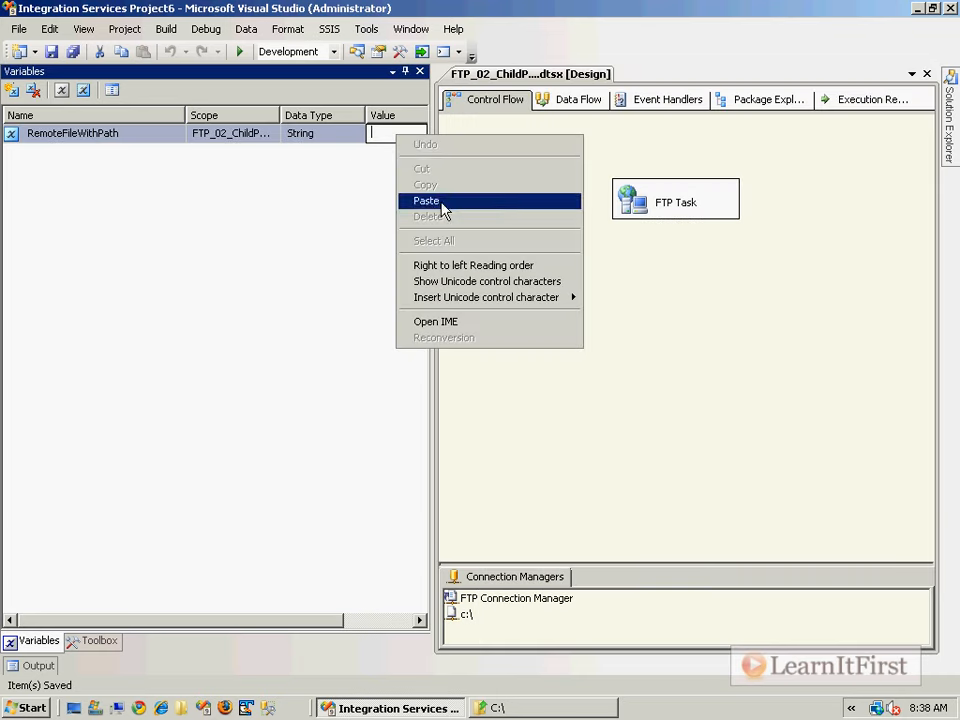
{"action": "left_click", "coordinate": [439, 205]}
{"action": "left_click_drag", "start_coordinate": [262, 622], "coordinate": [435, 617]}
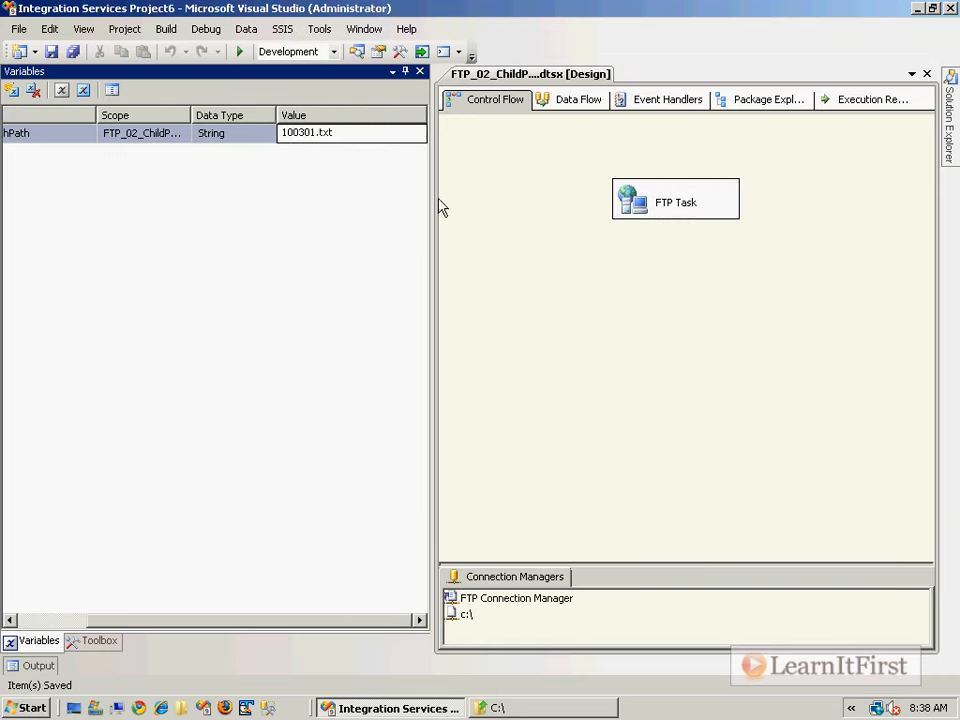
{"action": "left_click", "coordinate": [525, 192]}
{"action": "left_click_drag", "start_coordinate": [431, 150], "coordinate": [552, 155]}
{"action": "double_click", "coordinate": [514, 114]}
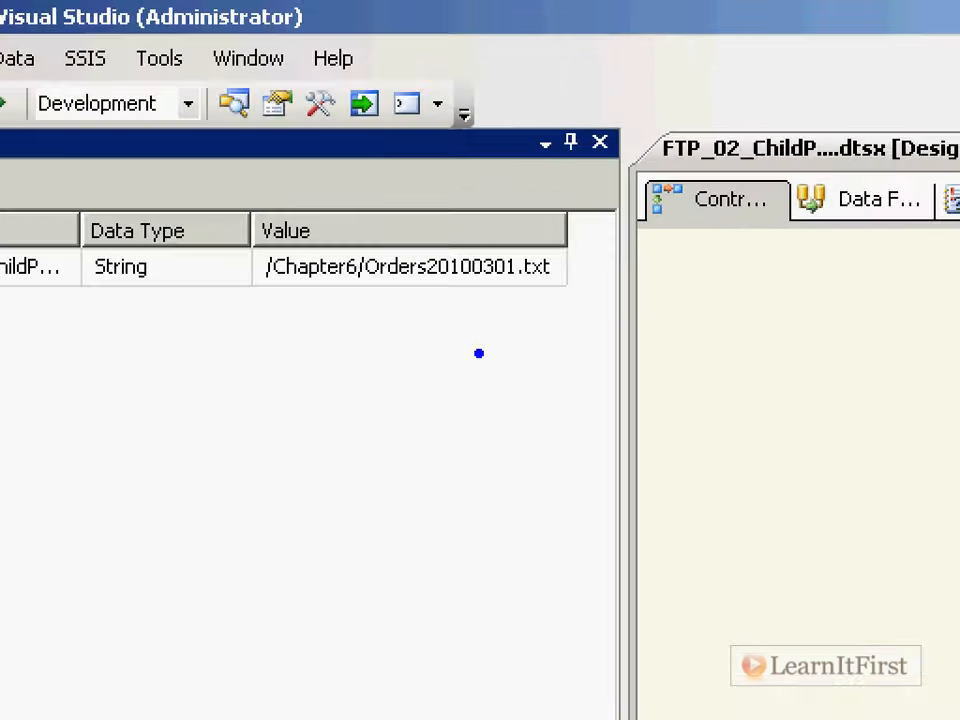
{"action": "mouse_move", "coordinate": [394, 304]}
{"action": "left_mouse_down"}
{"action": "mouse_move", "coordinate": [360, 403]}
{"action": "mouse_move", "coordinate": [355, 487]}
{"action": "left_mouse_up"}
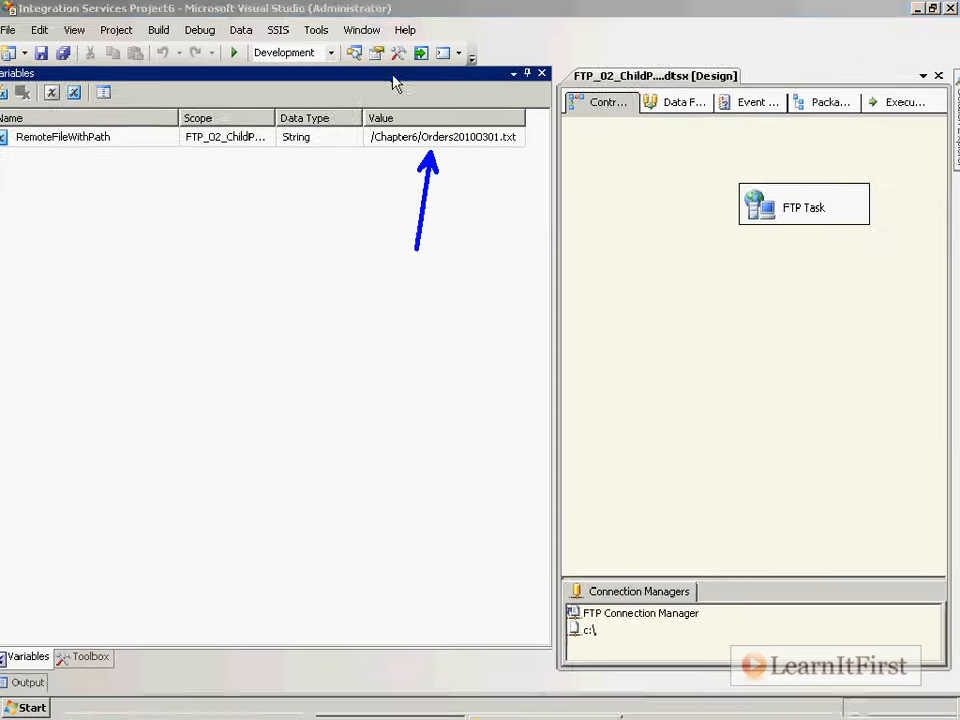
- Close the Variables window and show the FTP Task's properties, inspecting RemotePath and Expressions
{"action": "left_click", "coordinate": [540, 72]}
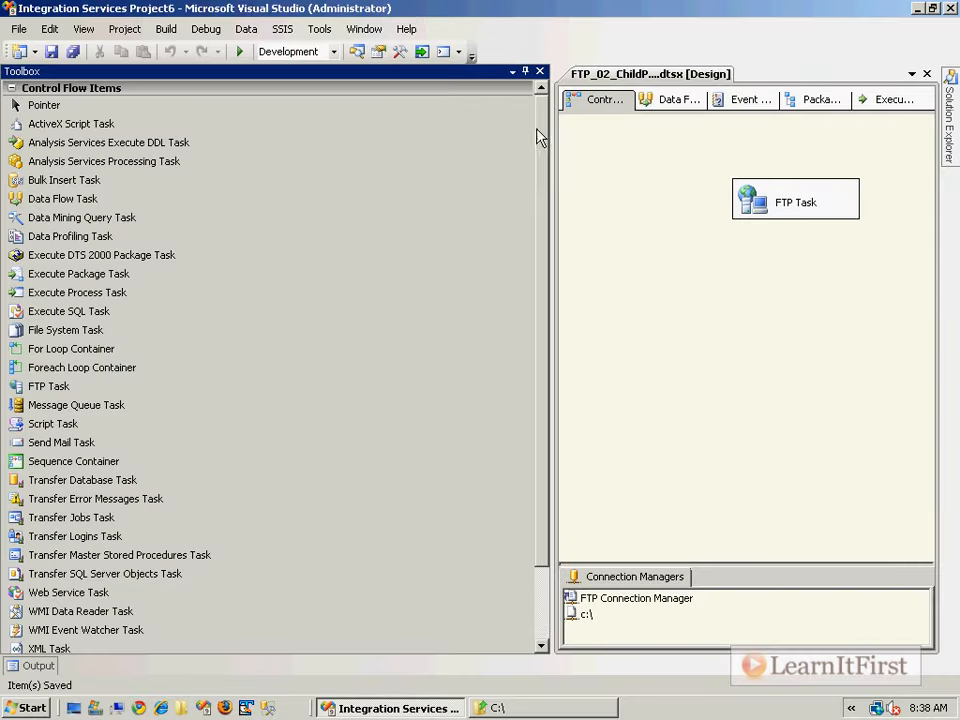
{"action": "left_click_drag", "start_coordinate": [553, 150], "coordinate": [214, 161]}
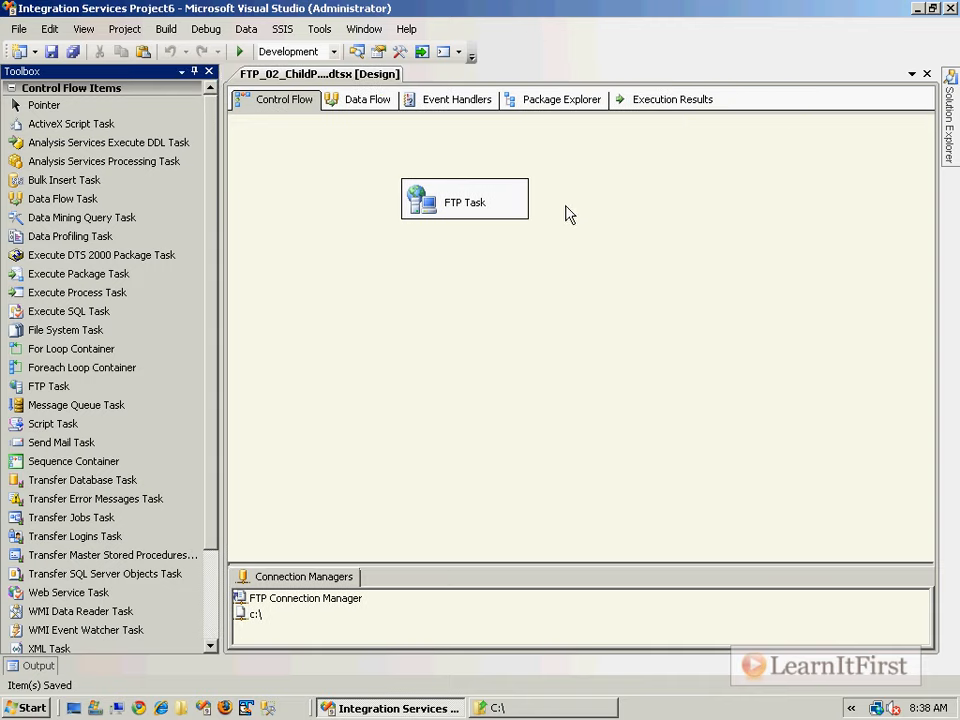
{"action": "left_click", "coordinate": [448, 218]}
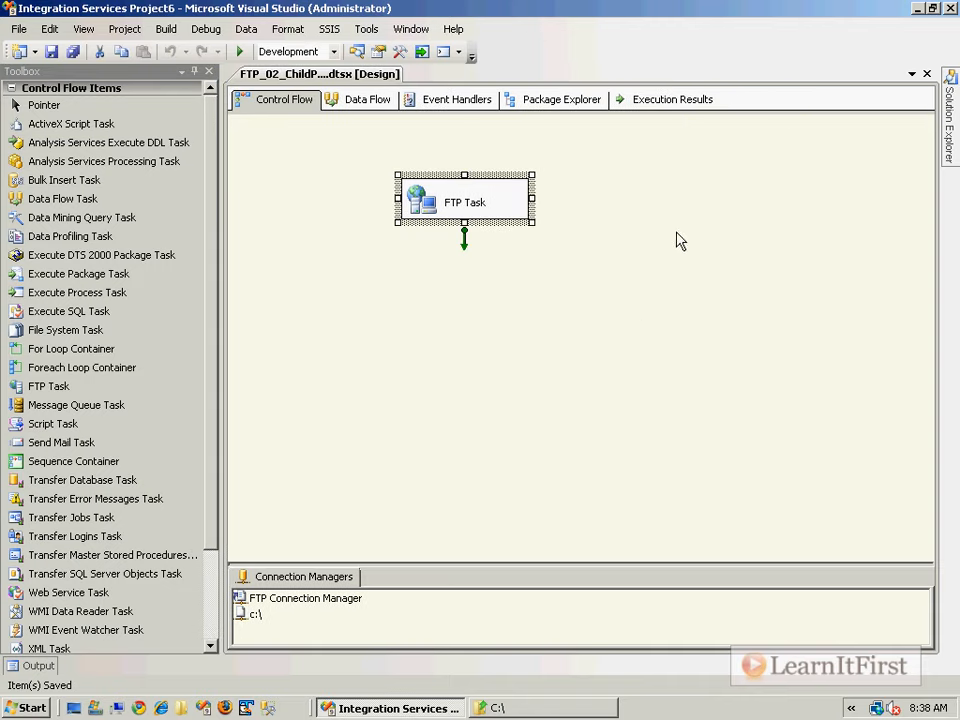
{"action": "right_click", "coordinate": [431, 208]}
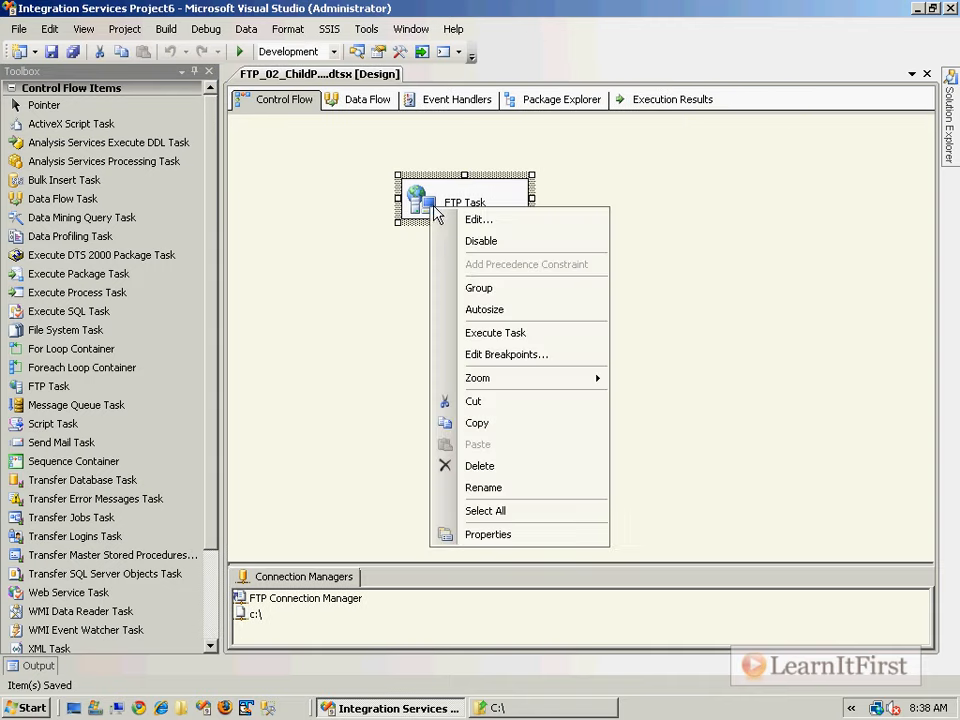
{"action": "left_click", "coordinate": [512, 536]}
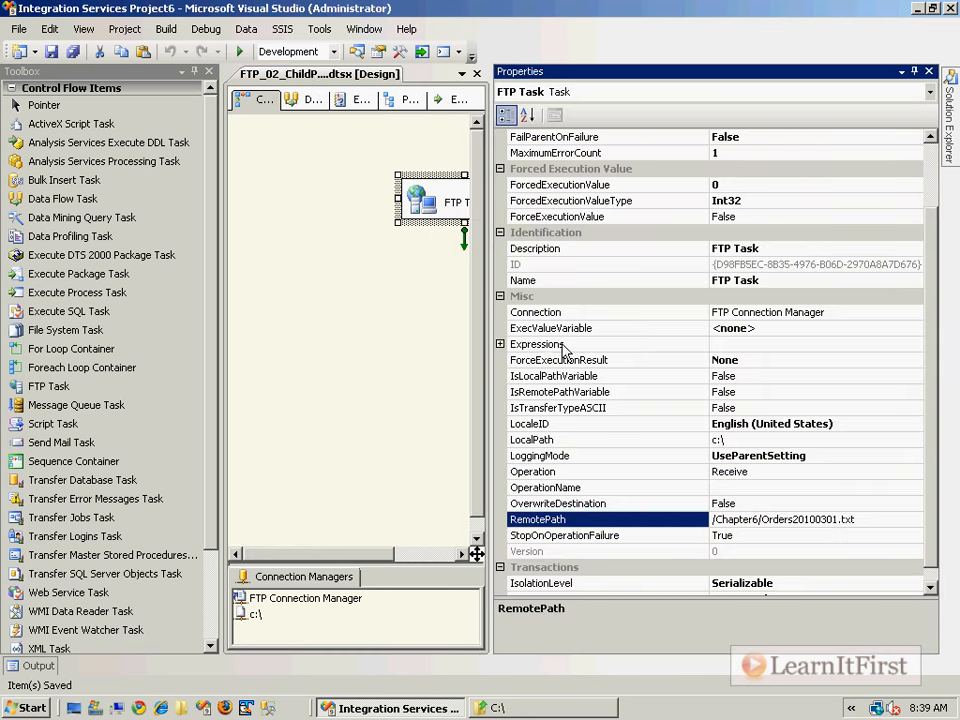
{"action": "left_click", "coordinate": [701, 346]}
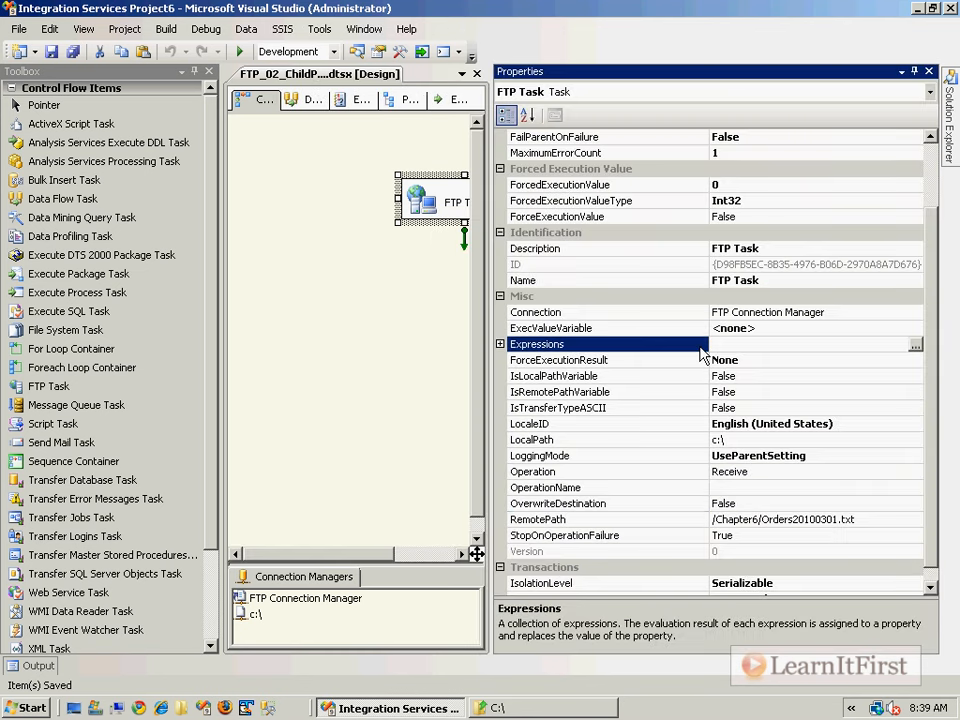
{"action": "left_click", "coordinate": [528, 520]}
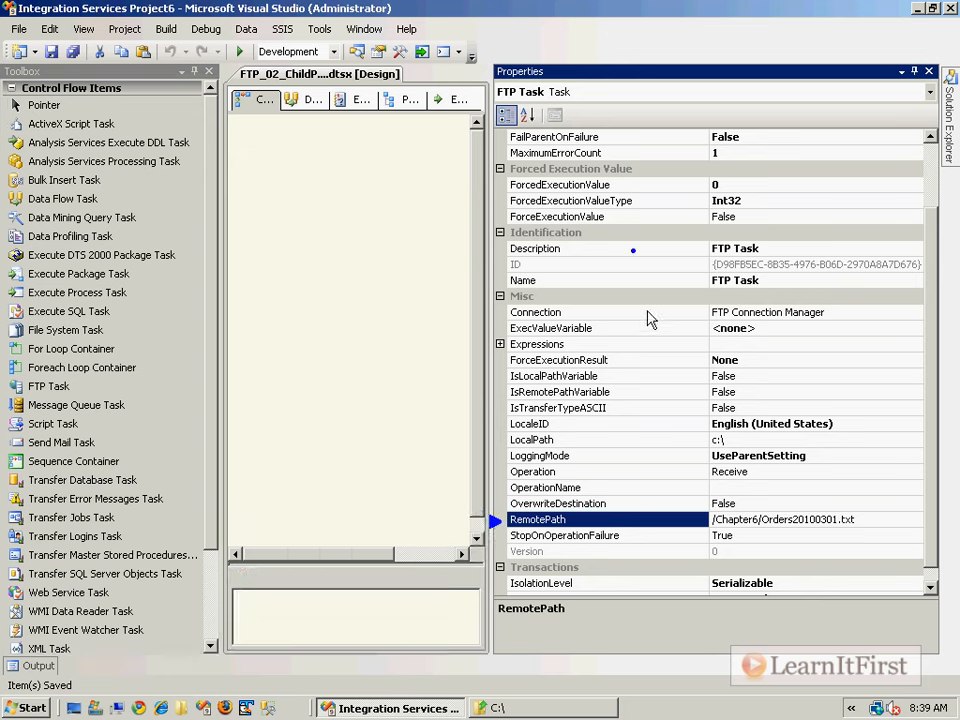
{"action": "left_click", "coordinate": [620, 346]}
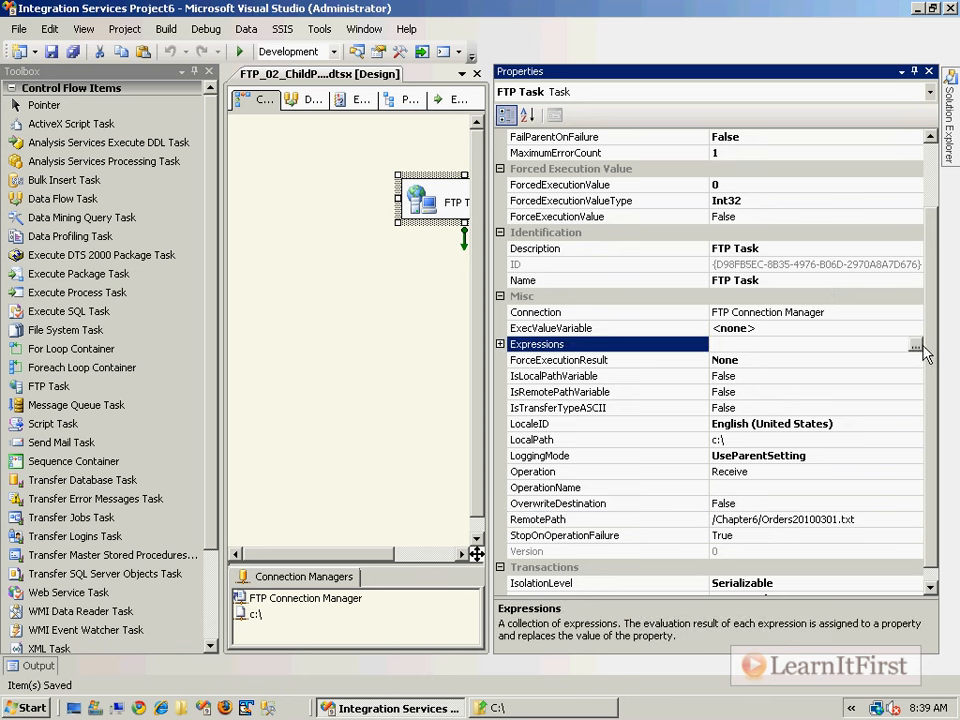
{"action": "left_click", "coordinate": [915, 344]}
- Choose RemotePath as the FTP Task property to drive by an expression
{"action": "left_click", "coordinate": [432, 268]}
{"action": "left_click", "coordinate": [452, 269]}
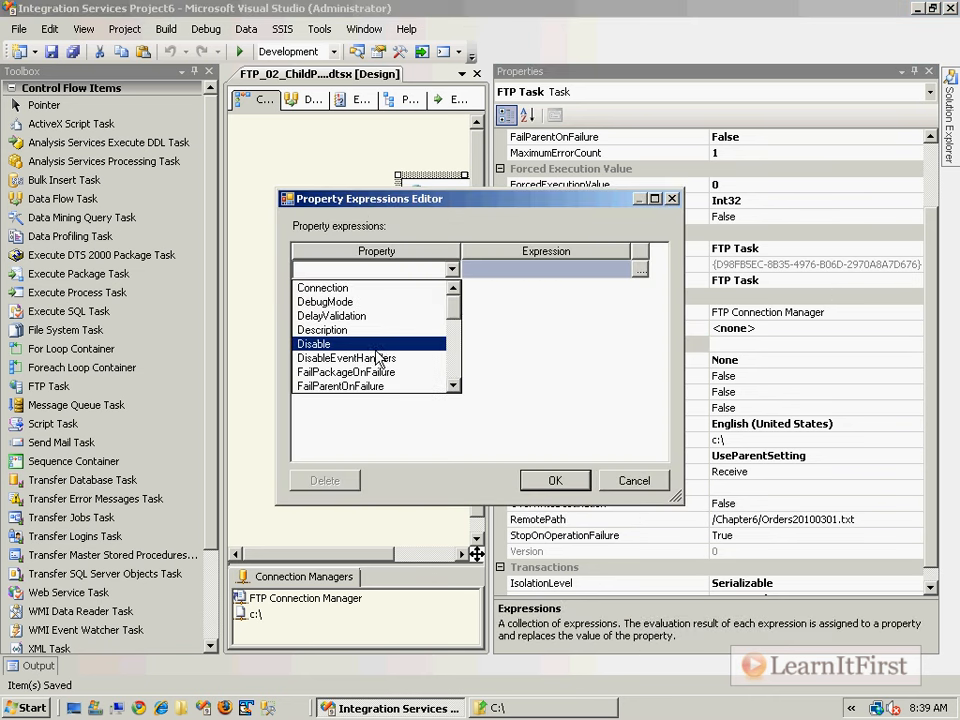
{"action": "scroll", "coordinate": [362, 375], "scroll_direction": "down", "scroll_amount": 5}
{"action": "scroll", "coordinate": [362, 375], "scroll_direction": "down", "scroll_amount": 2}
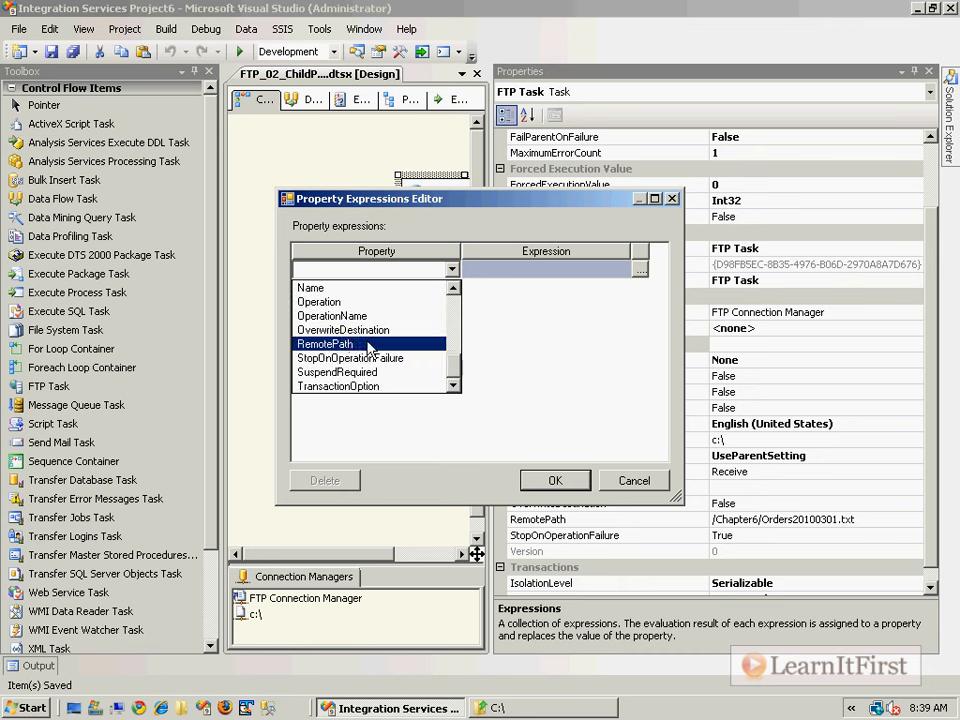
{"action": "left_click", "coordinate": [345, 343]}
- Set the RemotePath expression to @[User::RemoteFileWithPath], confirm it, and close Properties
{"action": "left_click", "coordinate": [610, 269]}
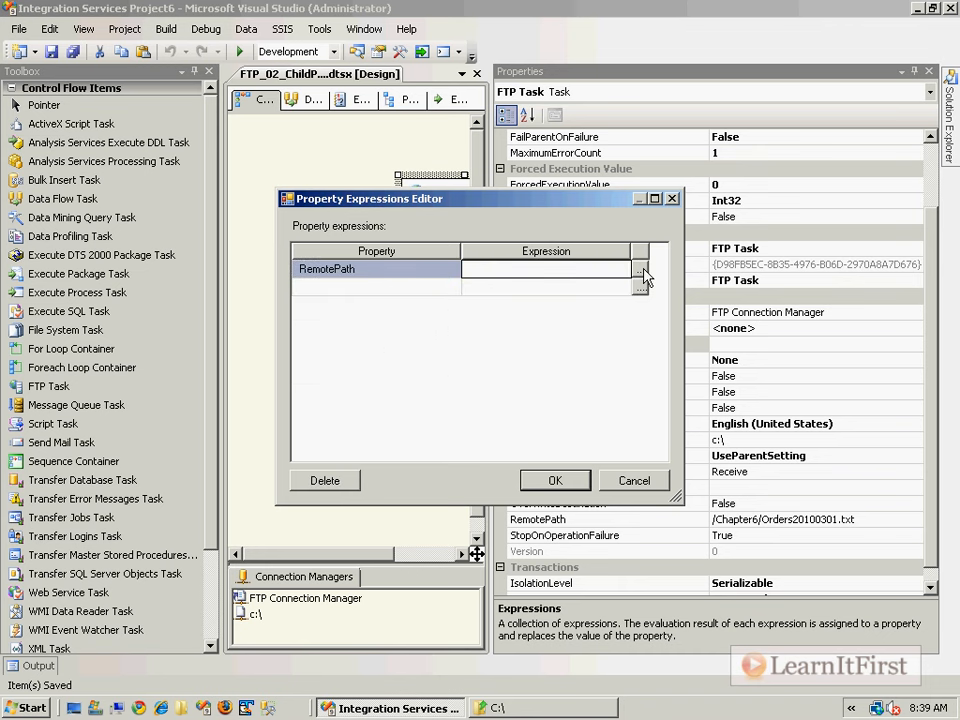
{"action": "left_click", "coordinate": [643, 270]}
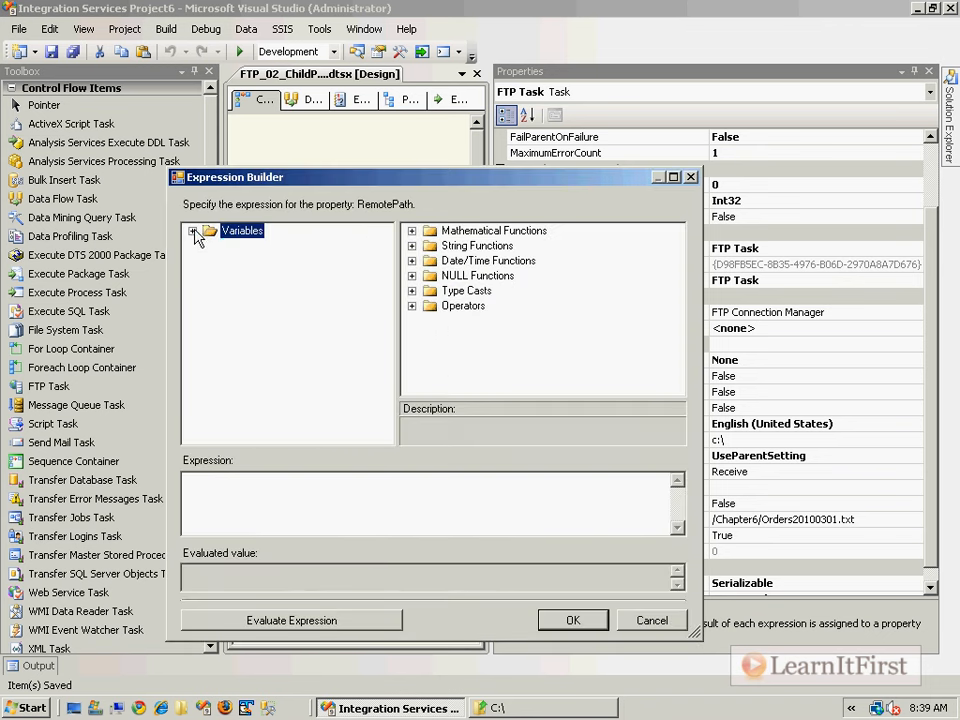
{"action": "left_click", "coordinate": [192, 231]}
{"action": "scroll", "coordinate": [257, 347], "scroll_direction": "down", "scroll_amount": 5}
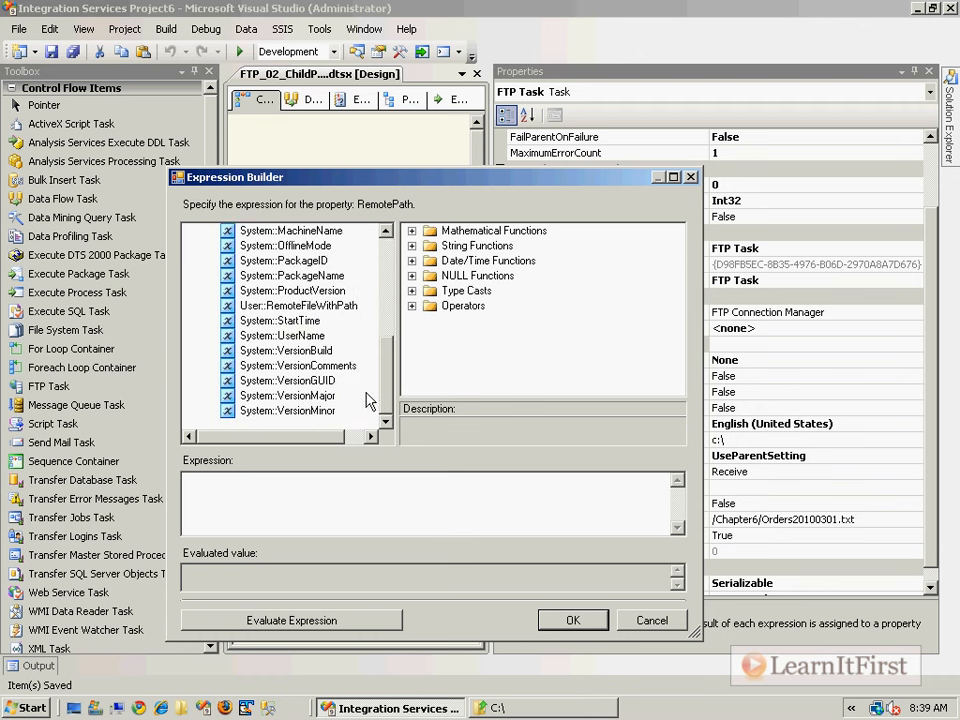
{"action": "left_click_drag", "start_coordinate": [283, 308], "coordinate": [320, 505]}
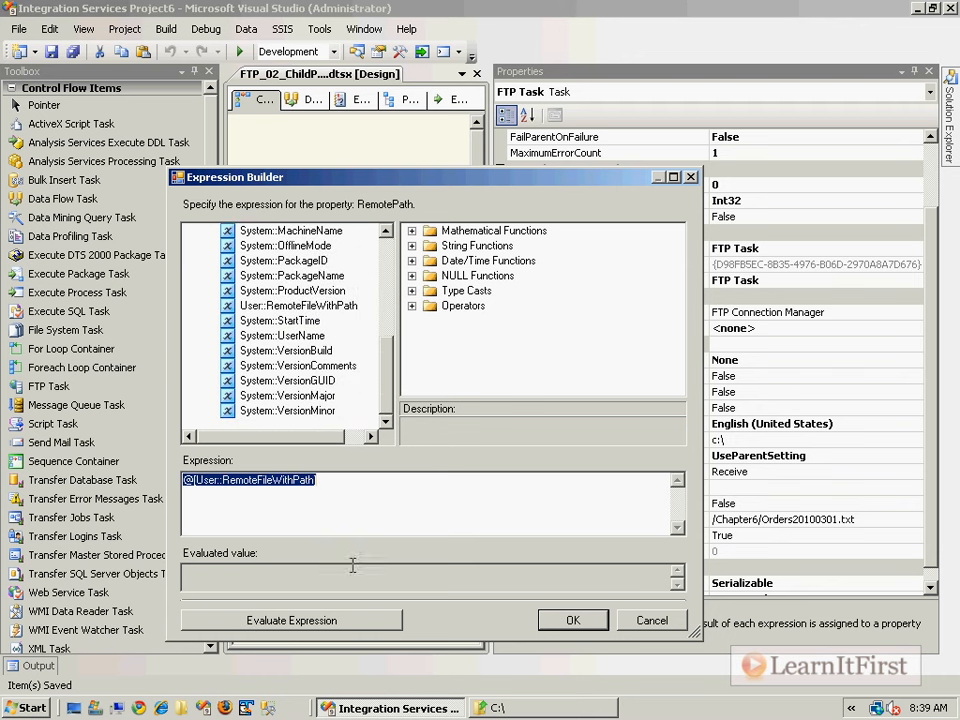
{"action": "left_click", "coordinate": [386, 527]}
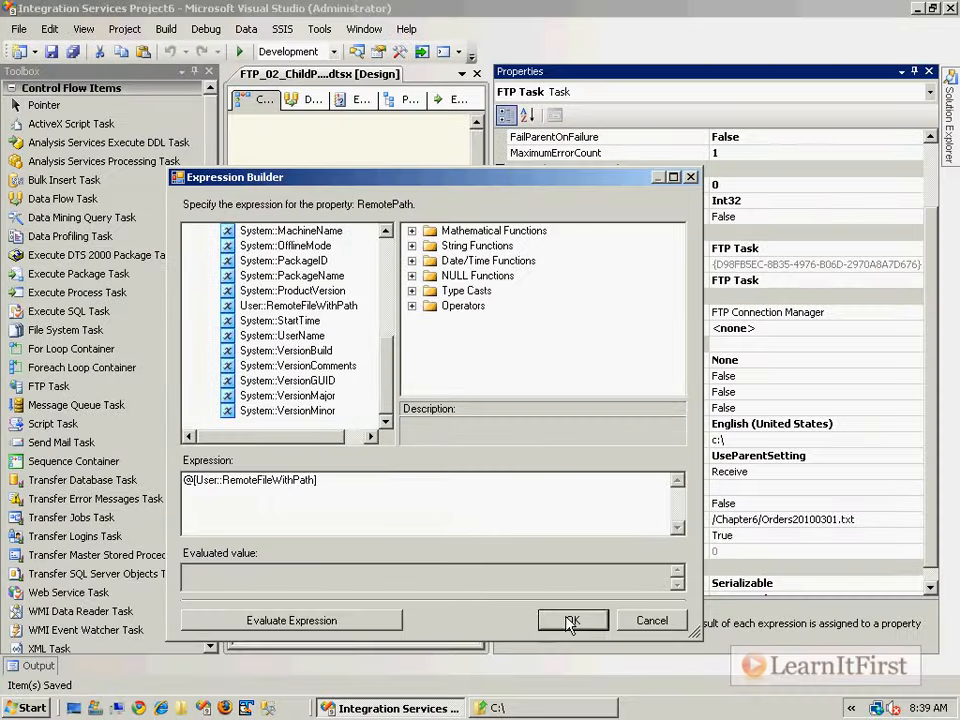
{"action": "left_click", "coordinate": [935, 639]}
{"action": "left_click", "coordinate": [556, 481]}
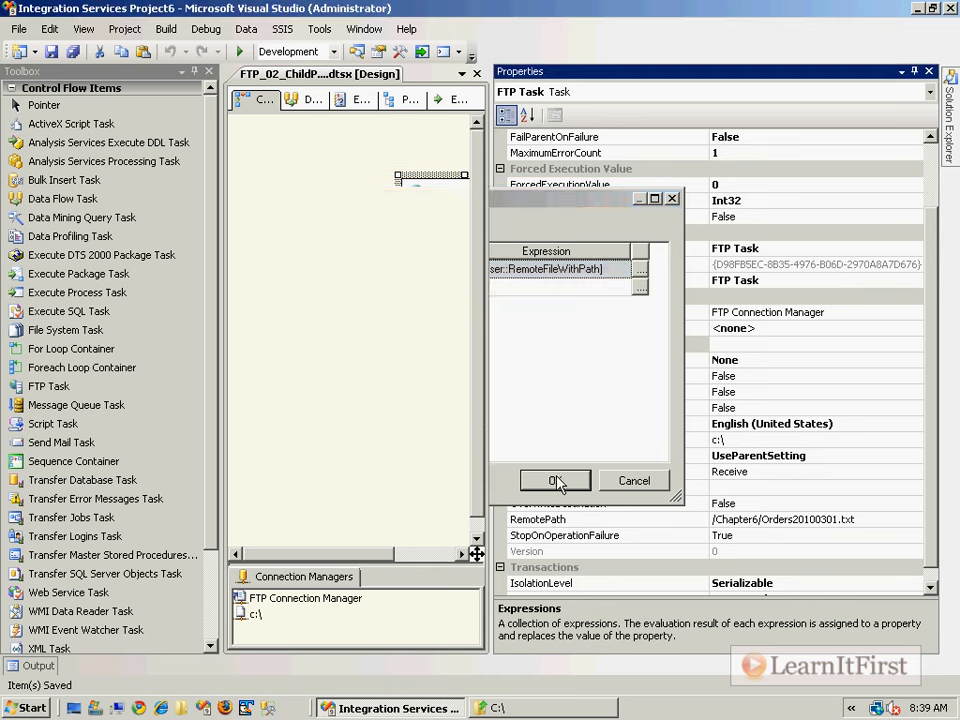
{"action": "left_click", "coordinate": [929, 72]}
{"action": "left_click", "coordinate": [810, 165]}
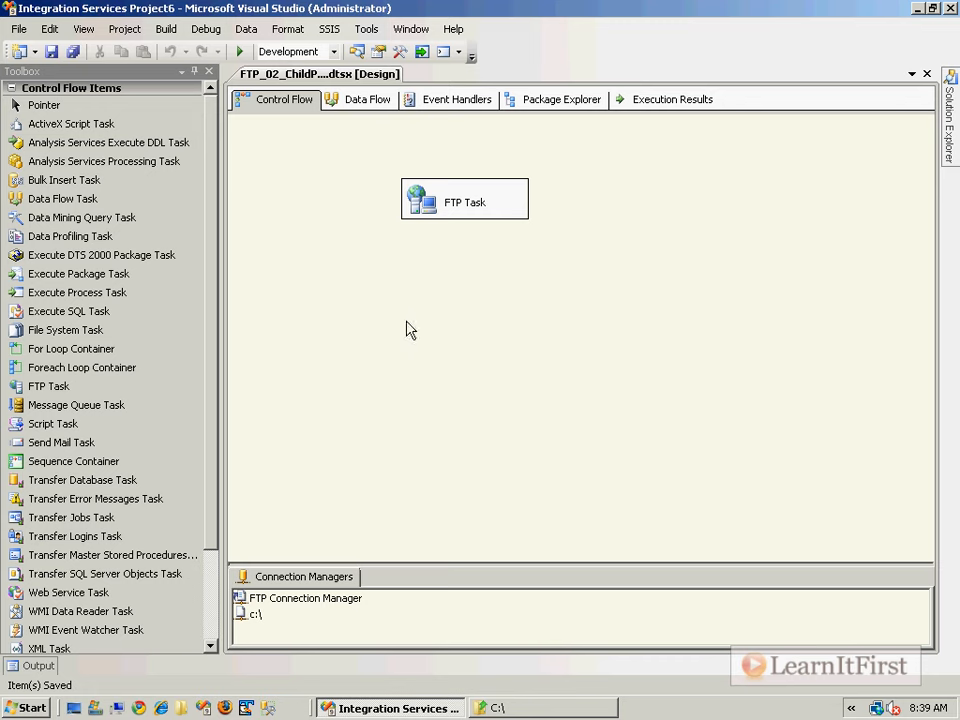
- Run the child package with F5, then switch to the C: drive folder window
{"action": "key", "text": "F5"}
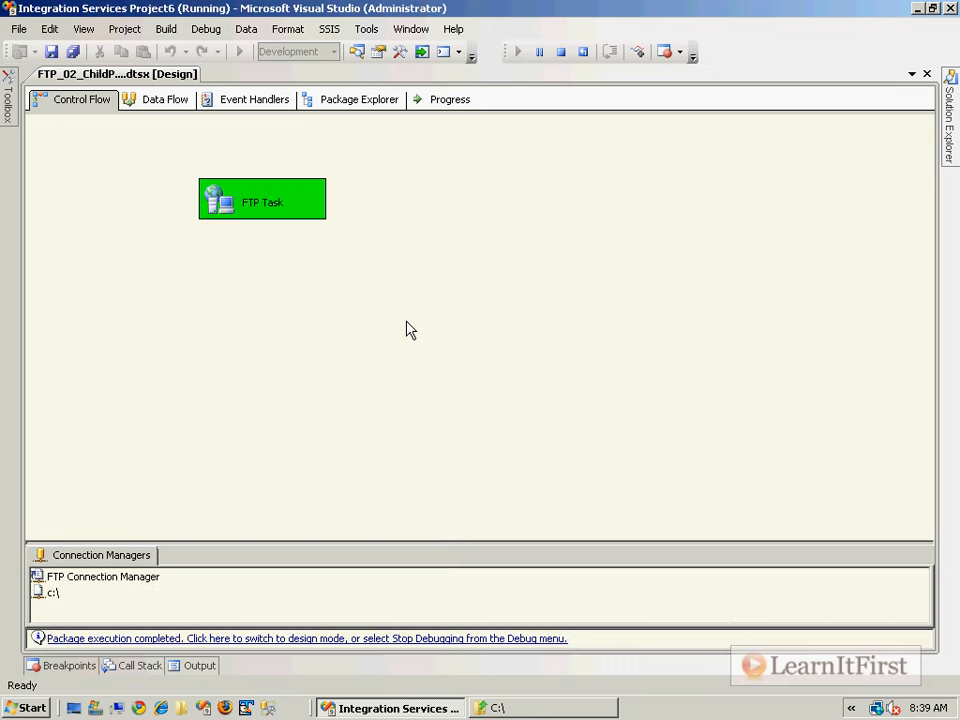
{"action": "left_click", "coordinate": [551, 708]}
- Delete Orders20100301.txt from the C:\ folder, confirming the prompt, and return to Visual Studio
{"action": "left_click", "coordinate": [283, 336]}
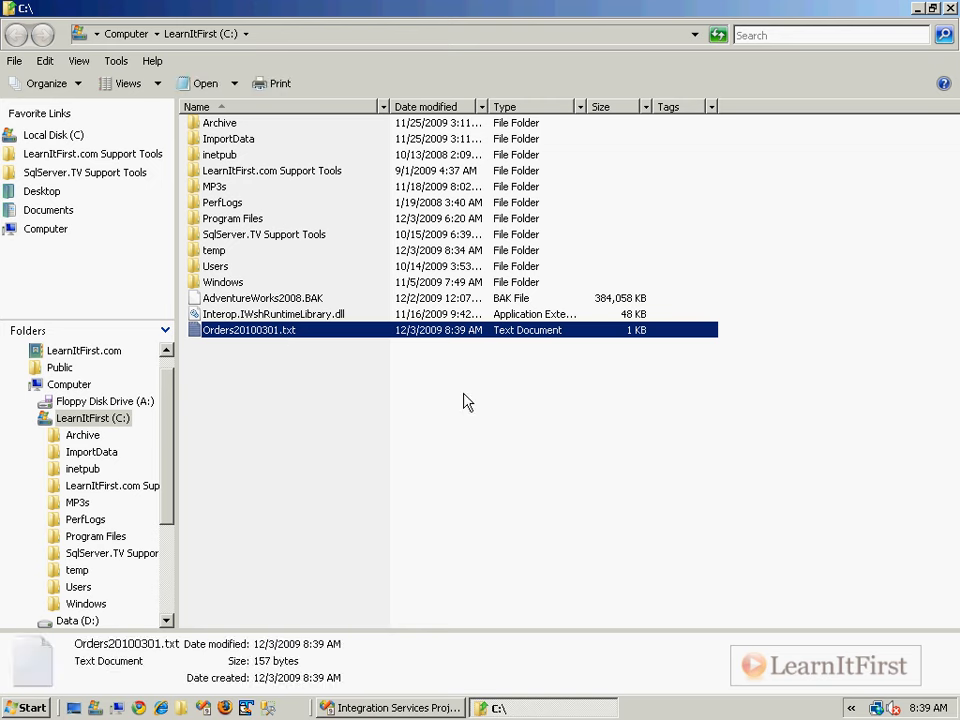
{"action": "key", "text": "Delete"}
{"action": "key", "text": "Return"}
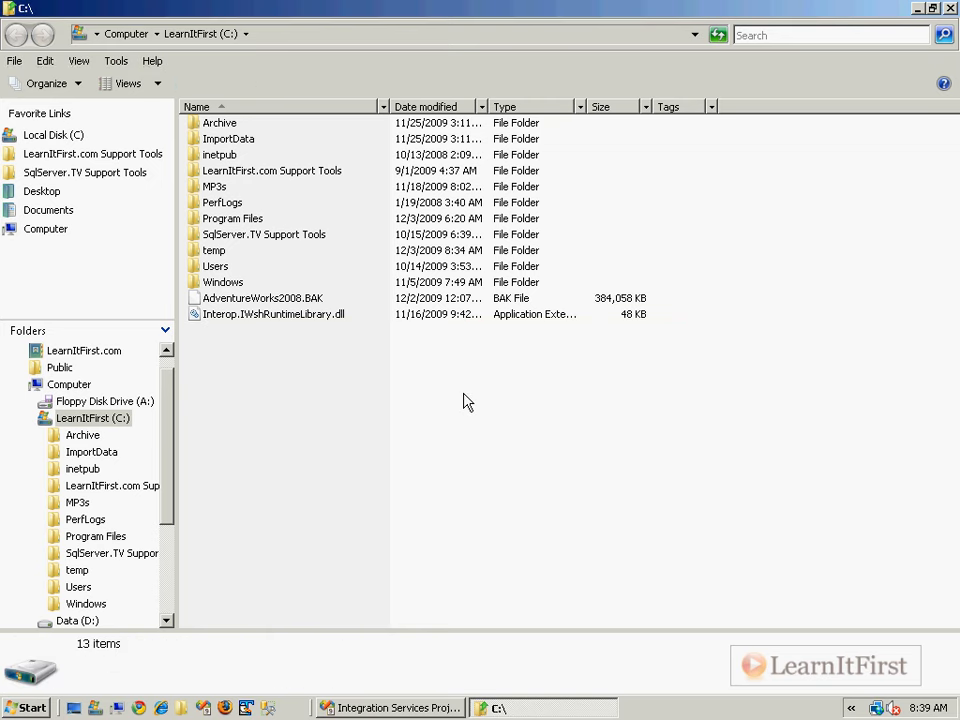
{"action": "key", "text": "alt+Tab"}
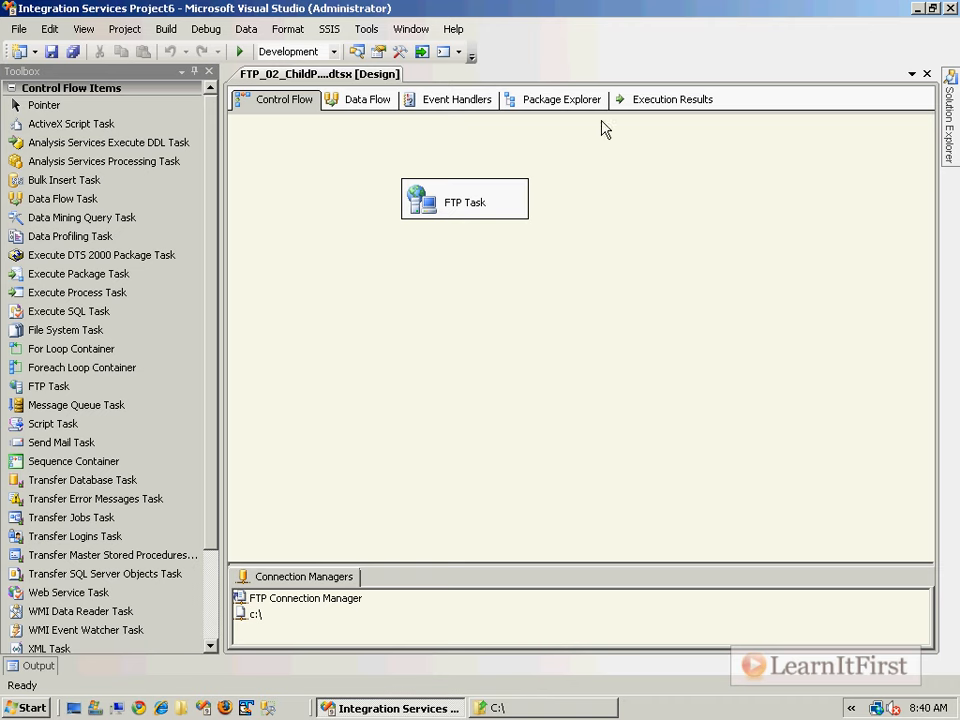
- Close the child package designer and add a new SSIS package to the project
{"action": "left_click", "coordinate": [926, 73]}
{"action": "mouse_move", "coordinate": [949, 118]}
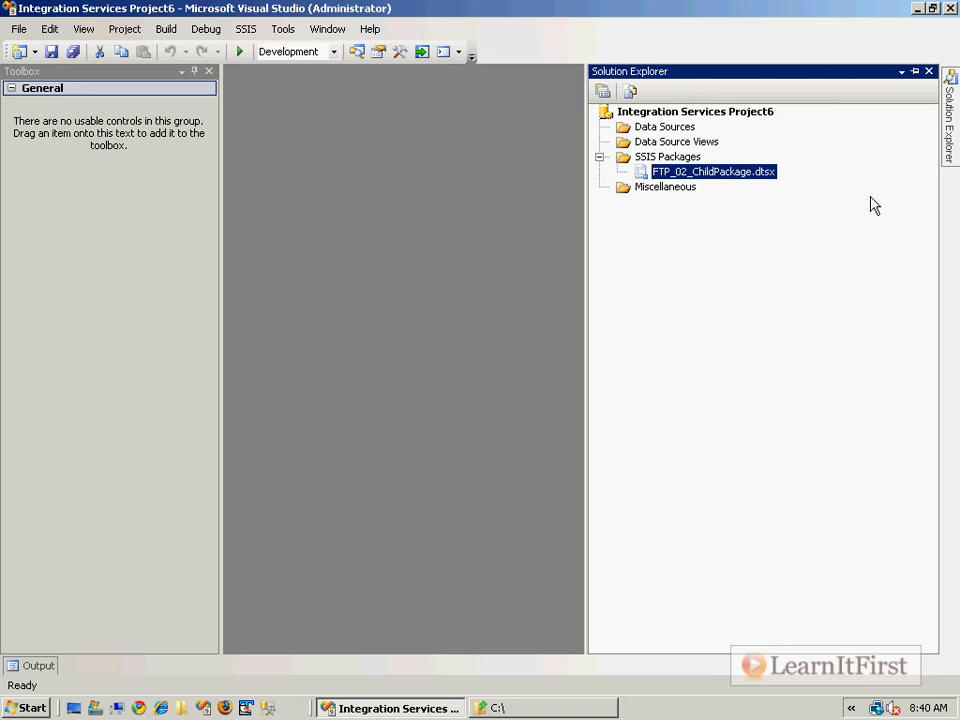
{"action": "right_click", "coordinate": [680, 158]}
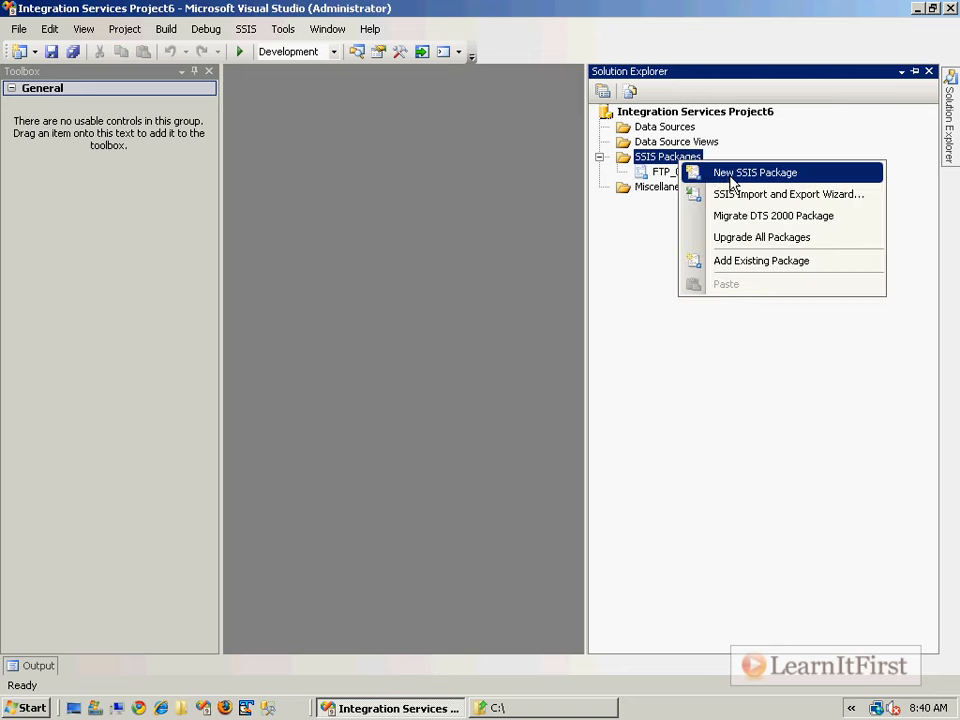
{"action": "left_click", "coordinate": [754, 172]}
- Rename the new package to FTP_02_ParentPackage.dtsx, renaming its package object too, and save it
{"action": "mouse_move", "coordinate": [949, 115]}
{"action": "left_click", "coordinate": [690, 187]}
{"action": "key", "text": "shift+Left"}
{"action": "key", "text": "shift+Left"}
{"action": "key", "text": "shift+Left"}
{"action": "key", "text": "shift+Left"}
{"action": "key", "text": "shift+Left"}
{"action": "type", "text": "FTP_02_ParentPackage"}
{"action": "key", "text": "Return"}
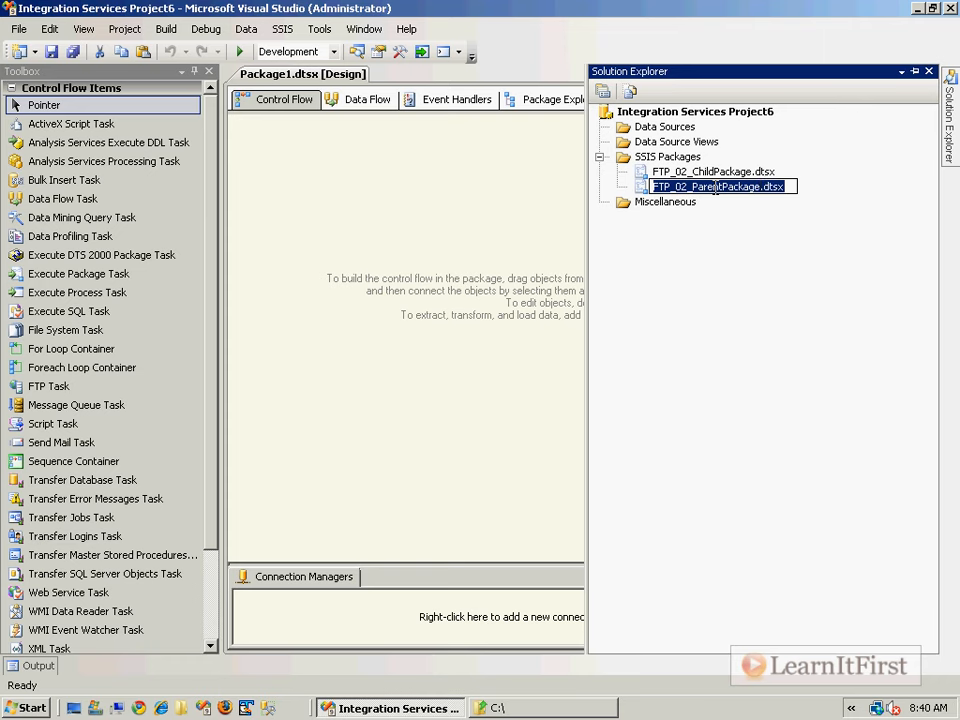
{"action": "key", "text": "Return"}
{"action": "key", "text": "Return"}
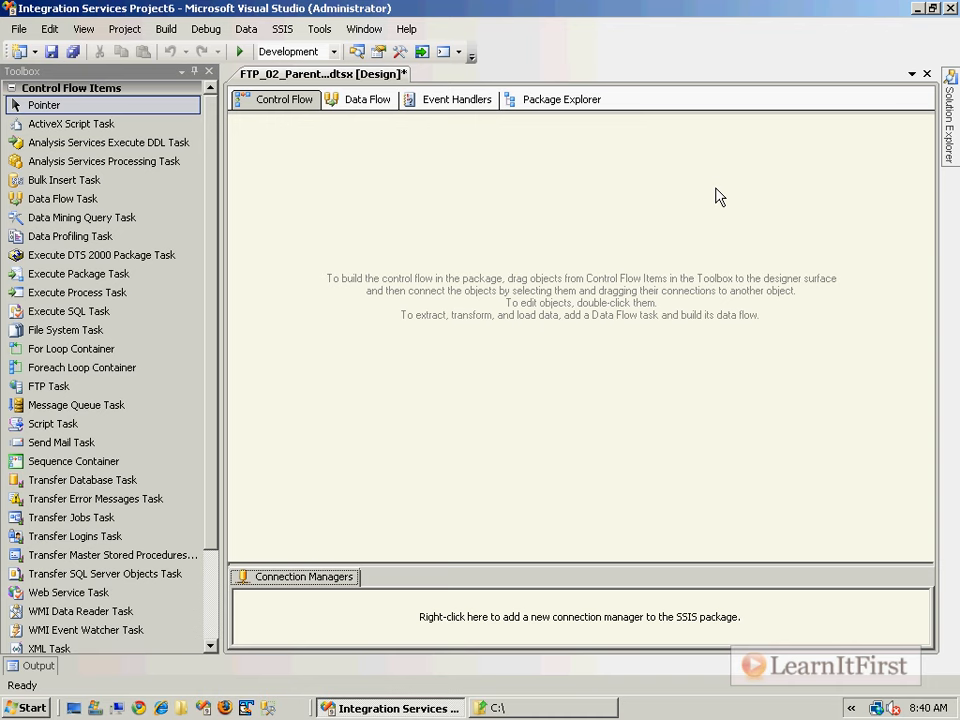
{"action": "key", "text": "ctrl+s"}
- Reopen the FTP_02_ParentPackage designer from the project's package list
{"action": "mouse_move", "coordinate": [955, 145]}
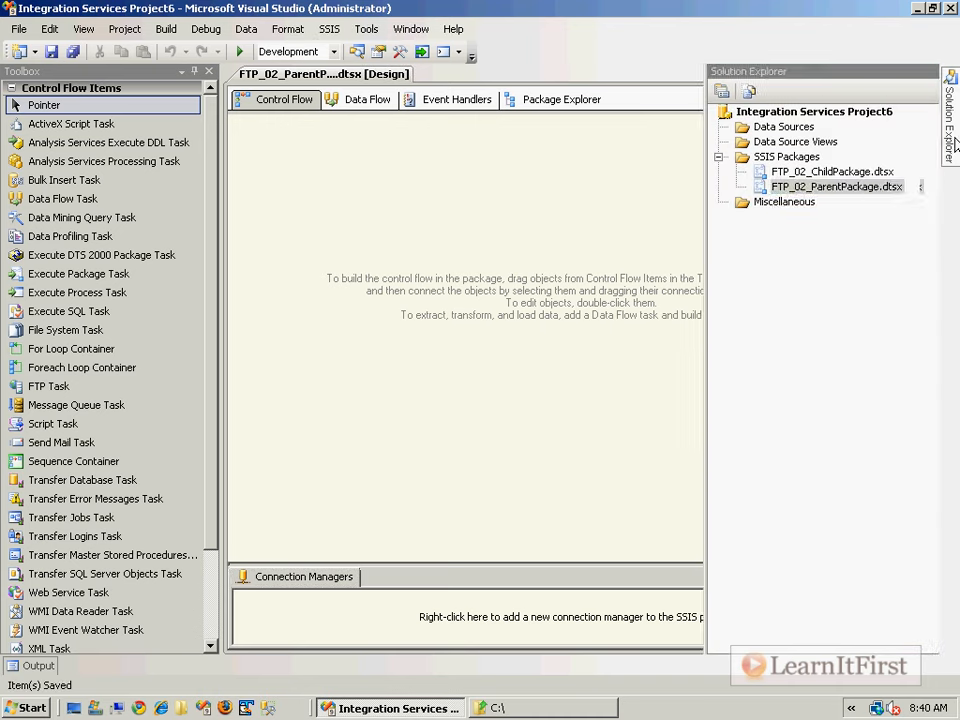
{"action": "left_click", "coordinate": [744, 189]}
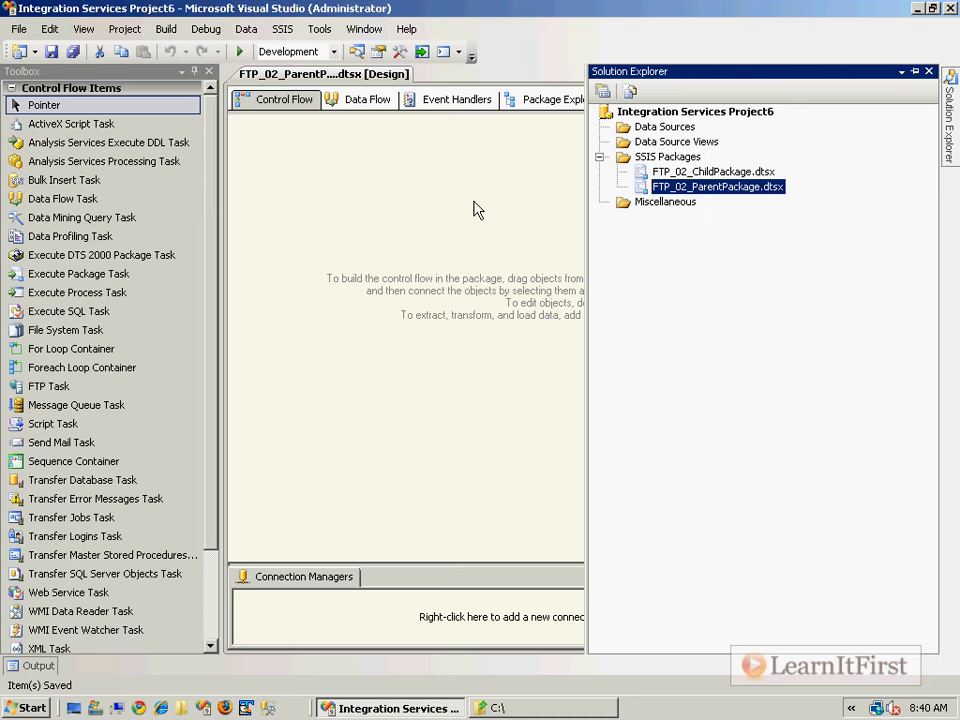
{"action": "left_click", "coordinate": [377, 236]}
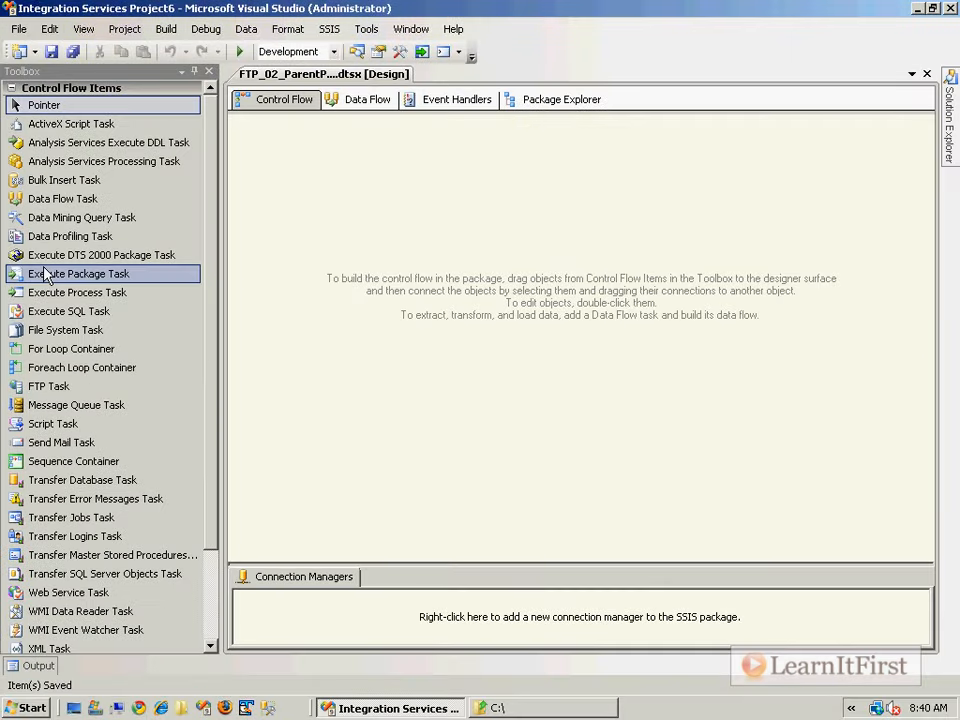
- Add an Execute Package Task to the control flow and set its package location to File system
{"action": "left_click_drag", "start_coordinate": [87, 349], "coordinate": [681, 181]}
{"action": "left_click_drag", "start_coordinate": [341, 190], "coordinate": [341, 191]}
{"action": "double_click", "coordinate": [357, 220]}
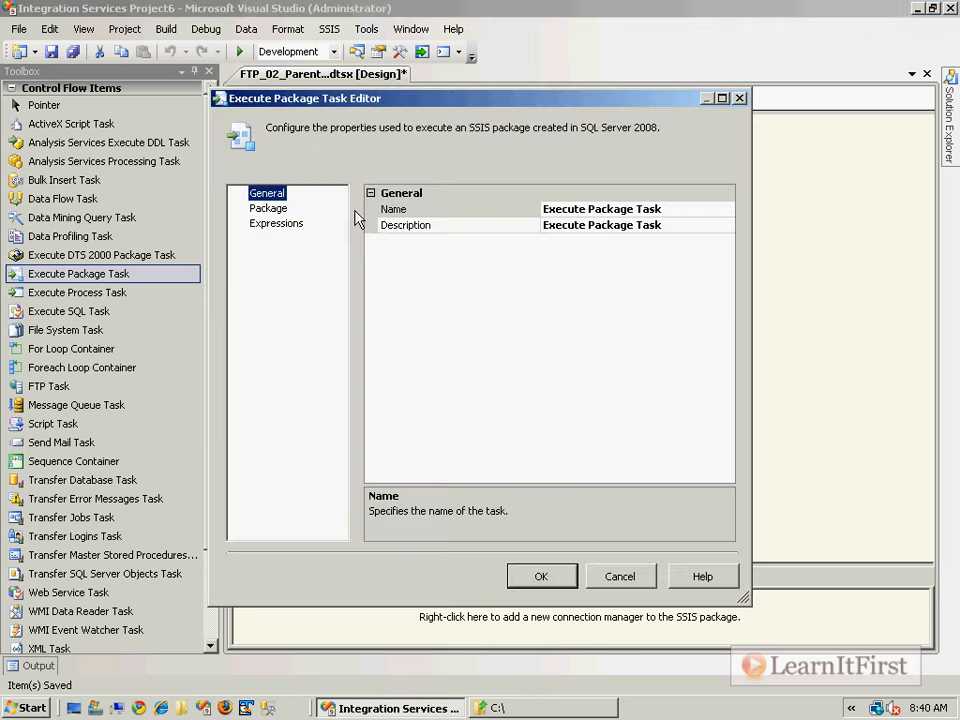
{"action": "left_click", "coordinate": [269, 208]}
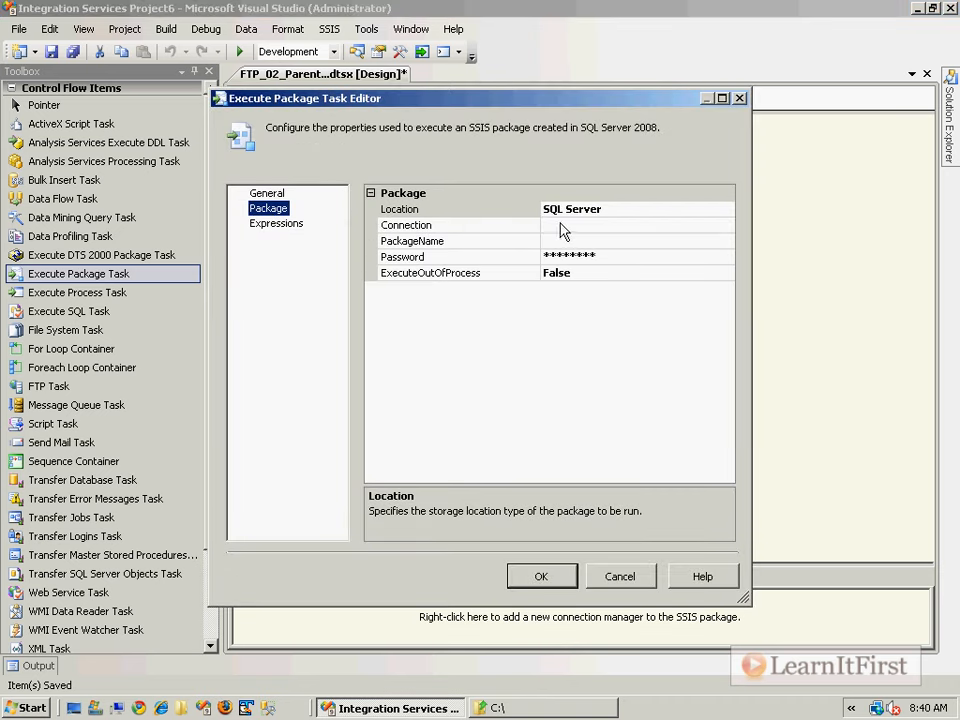
{"action": "left_click", "coordinate": [624, 208]}
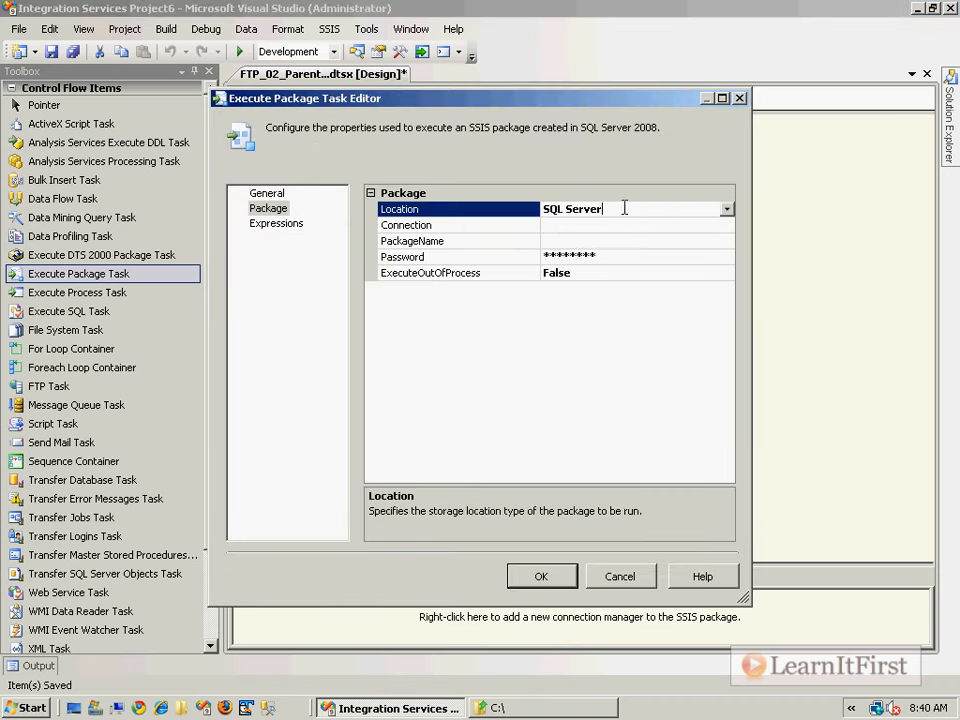
{"action": "left_click", "coordinate": [727, 210]}
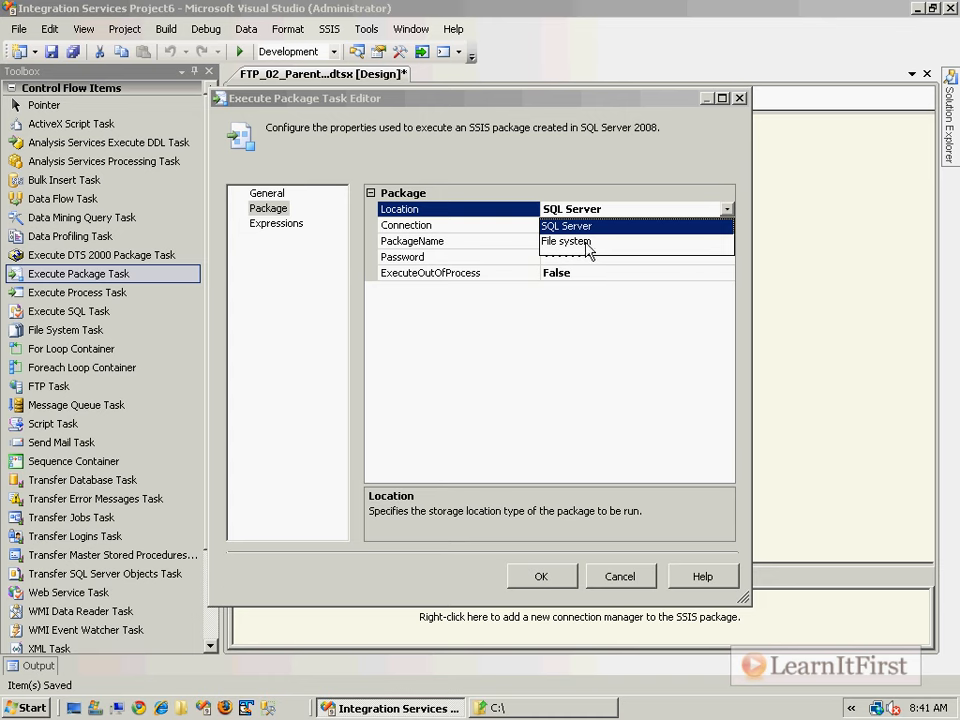
{"action": "left_click", "coordinate": [588, 242]}
- Start a new file connection and browse into Documents\Visual Studio 2008\Projects
{"action": "left_click", "coordinate": [679, 225]}
{"action": "left_click", "coordinate": [728, 225]}
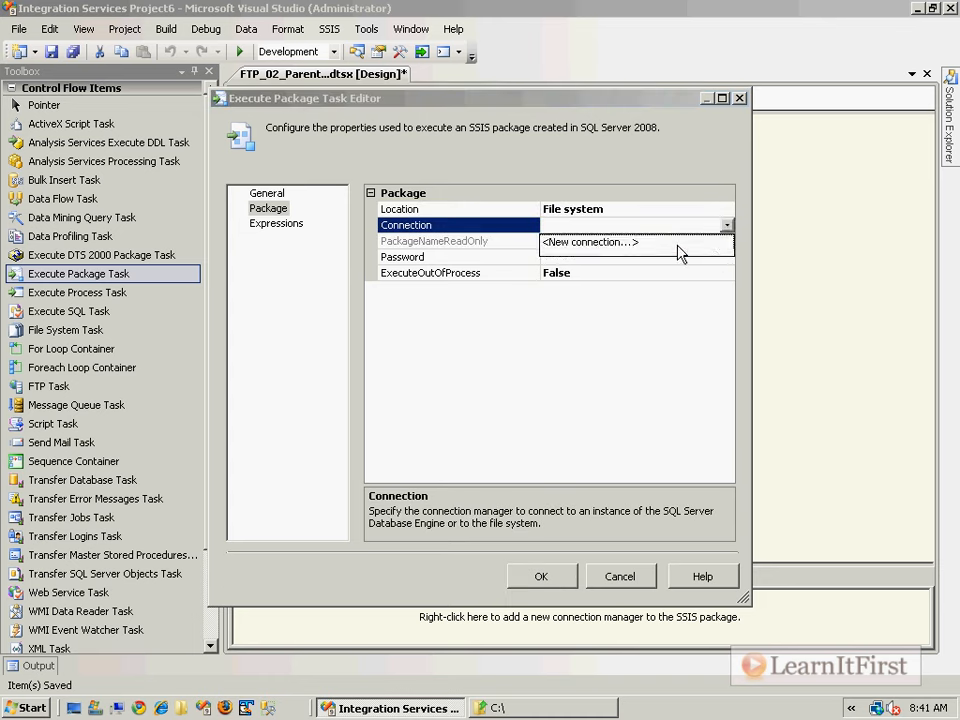
{"action": "left_click", "coordinate": [580, 242]}
{"action": "left_click", "coordinate": [675, 364]}
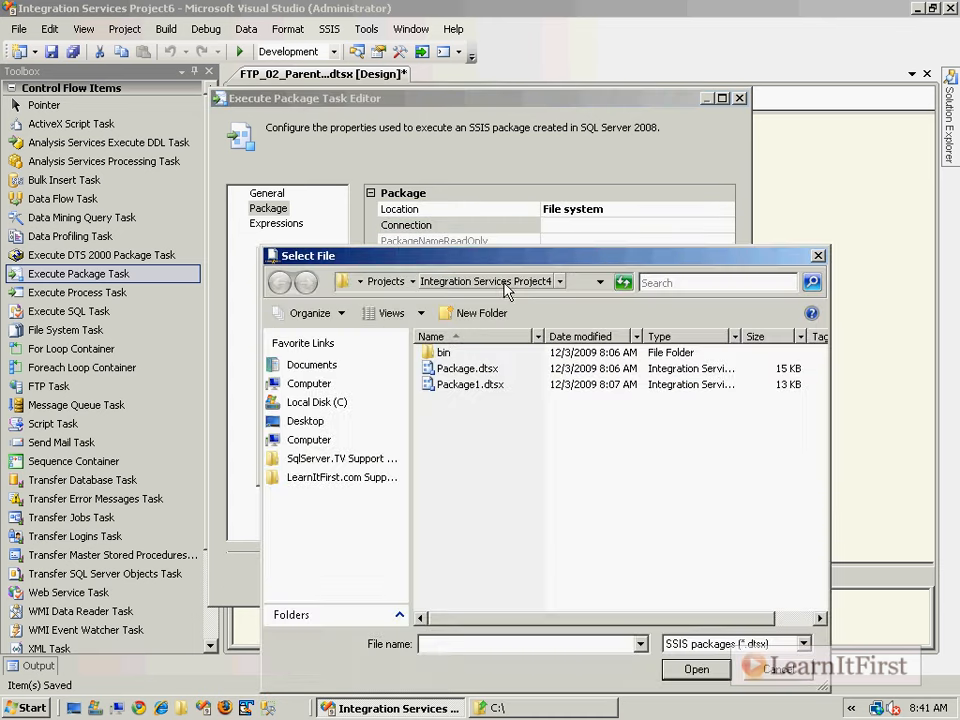
{"action": "left_click", "coordinate": [330, 367]}
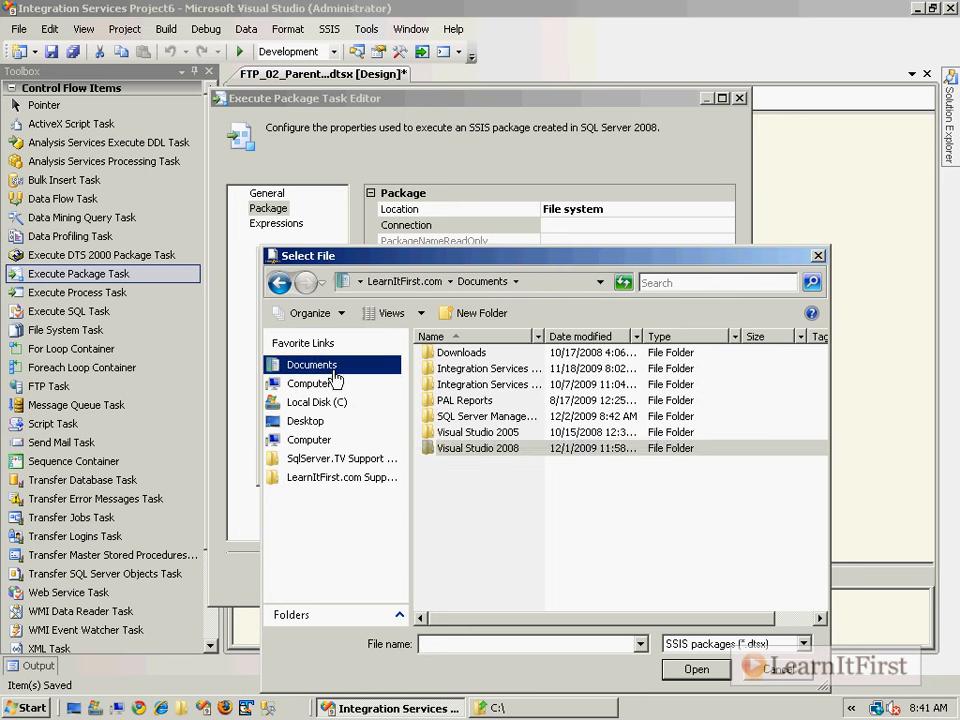
{"action": "double_click", "coordinate": [503, 447]}
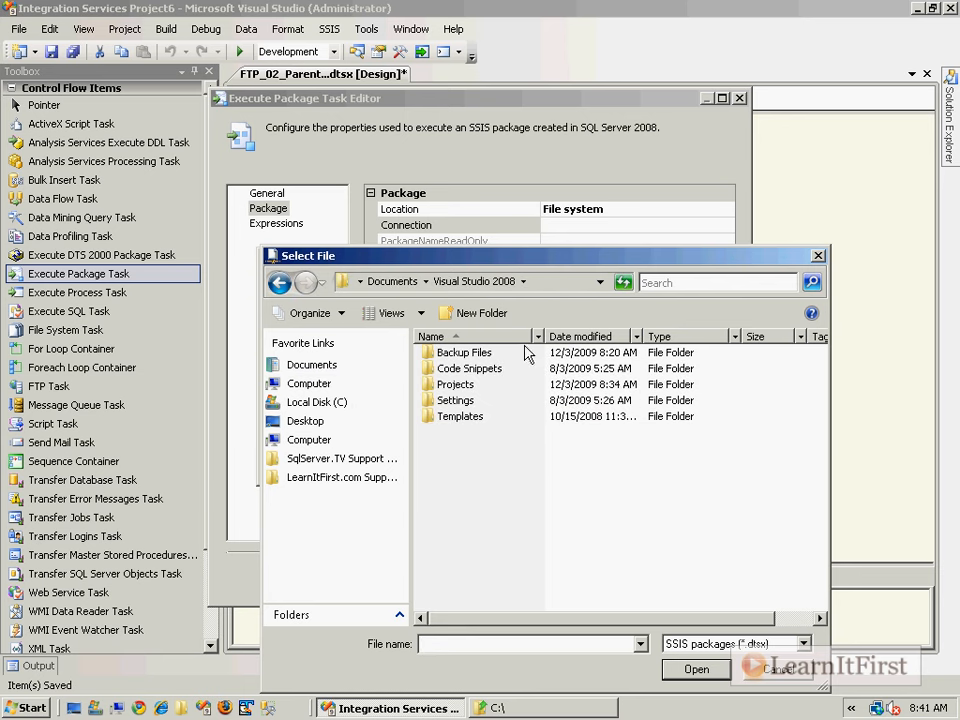
{"action": "double_click", "coordinate": [456, 385]}
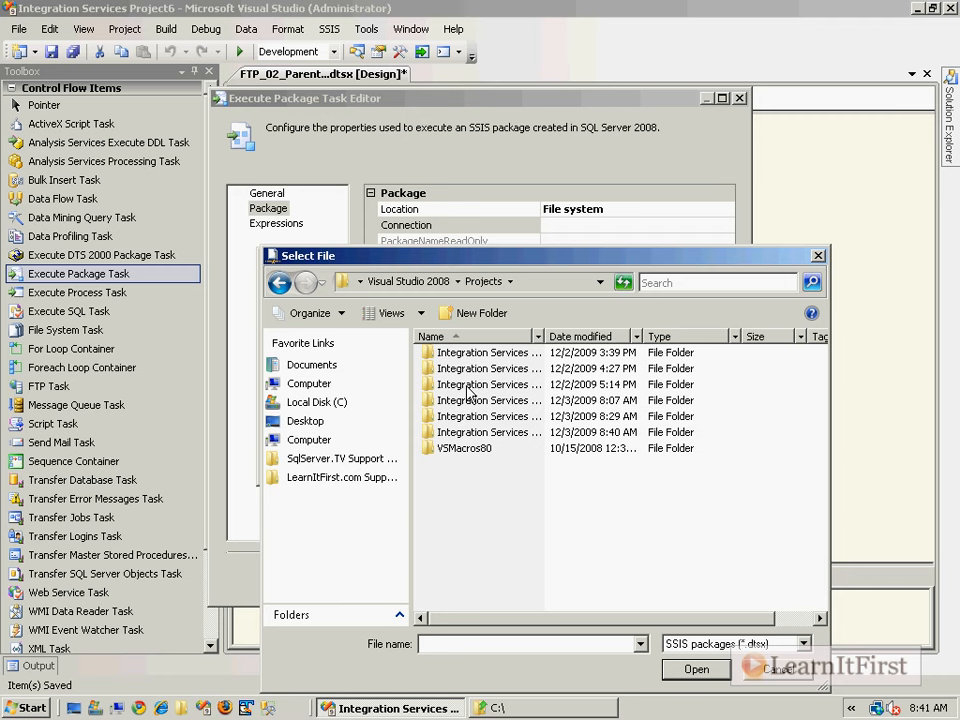
- Pick FTP_02_ChildPackage.dtsx in Integration Services Project6 and accept the new file connection
{"action": "double_click", "coordinate": [545, 336]}
{"action": "left_click", "coordinate": [542, 432]}
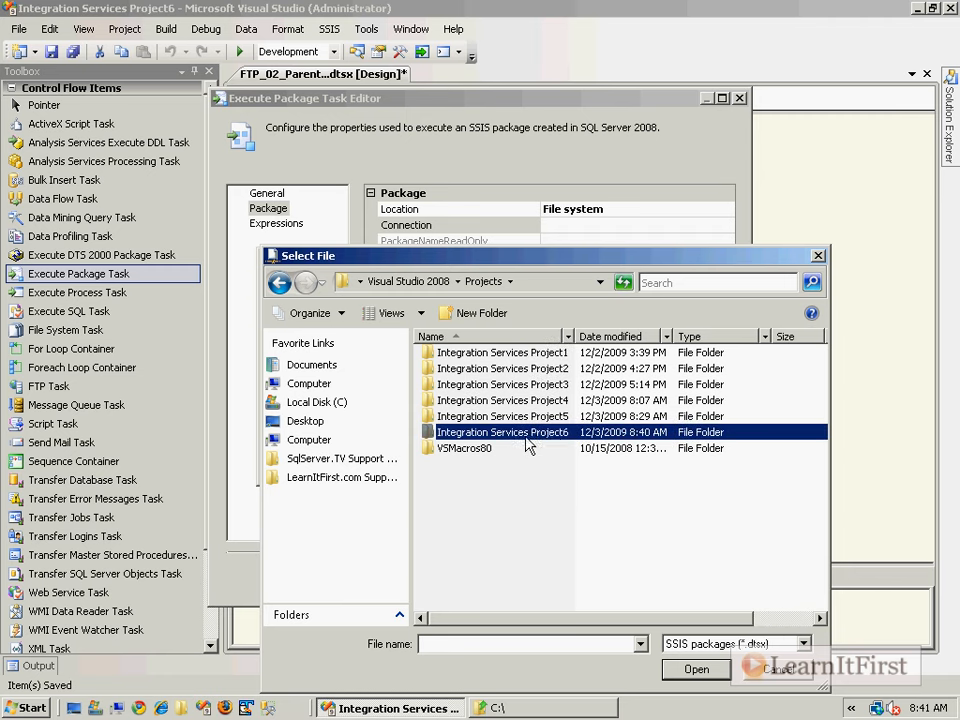
{"action": "double_click", "coordinate": [553, 433]}
{"action": "left_click", "coordinate": [490, 384]}
{"action": "left_click", "coordinate": [552, 368]}
{"action": "double_click", "coordinate": [546, 336]}
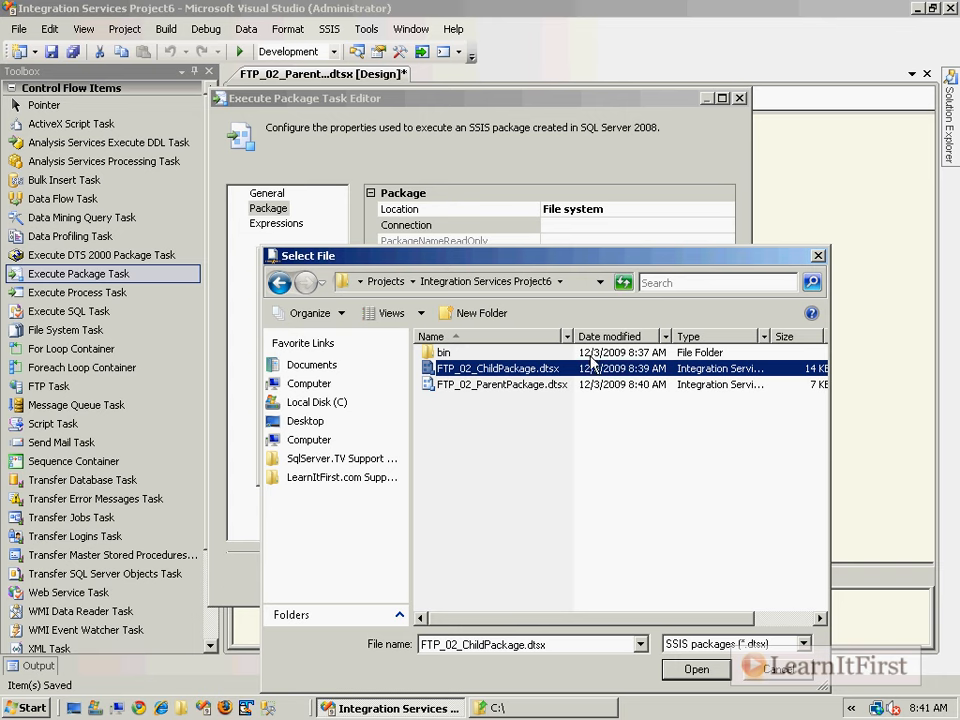
{"action": "left_click", "coordinate": [676, 670]}
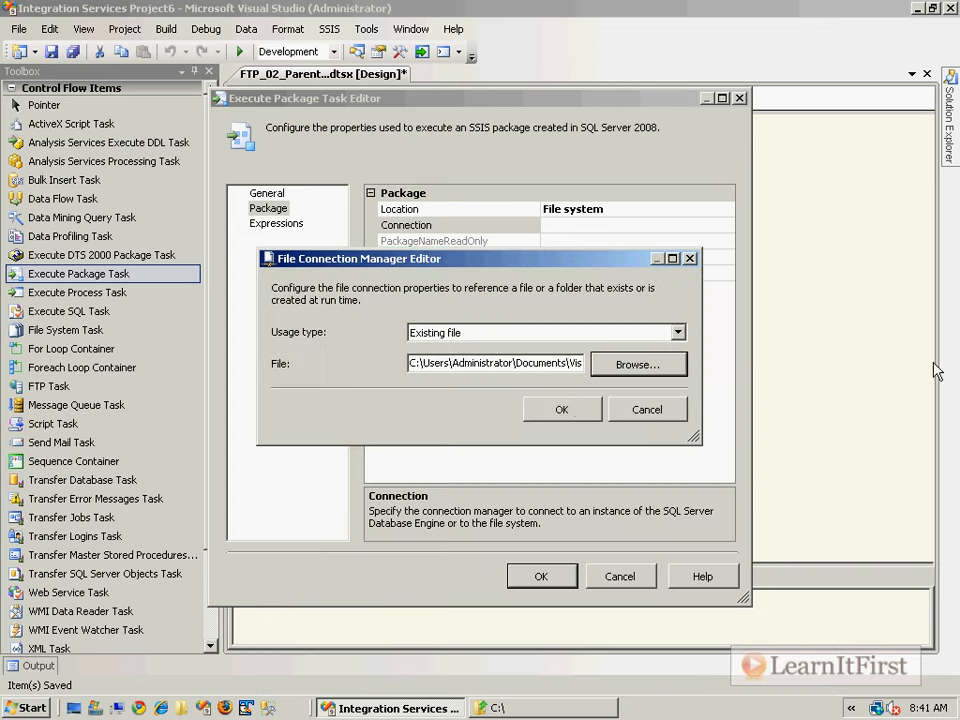
{"action": "left_click", "coordinate": [558, 412]}
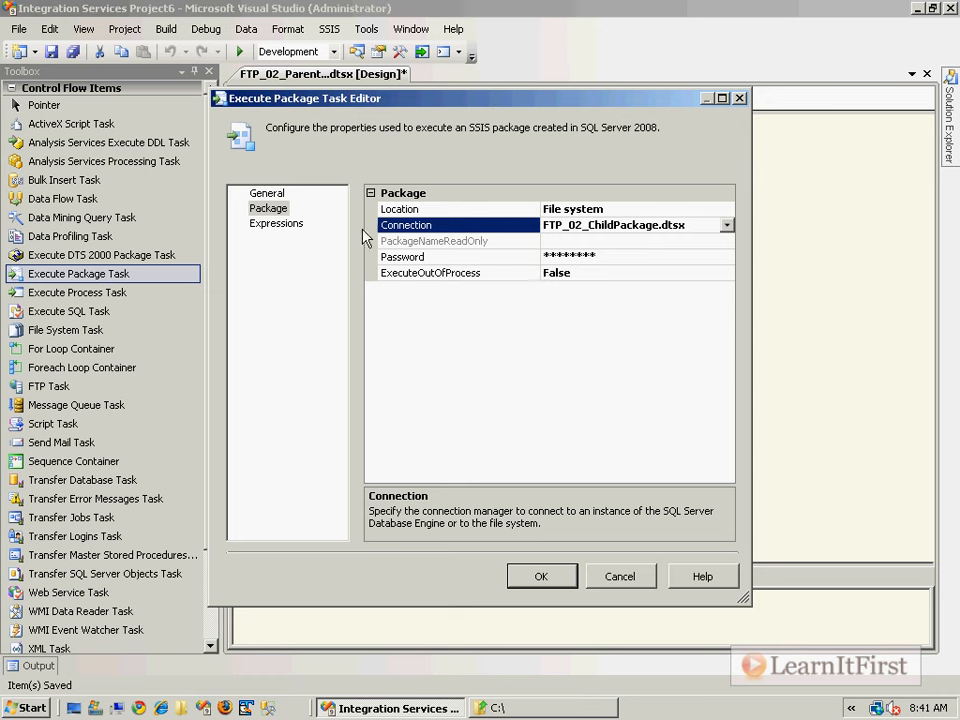
- Inspect the task's property expressions, cancel without changes, close the editor, and save
{"action": "left_click", "coordinate": [279, 224]}
{"action": "left_click", "coordinate": [380, 209]}
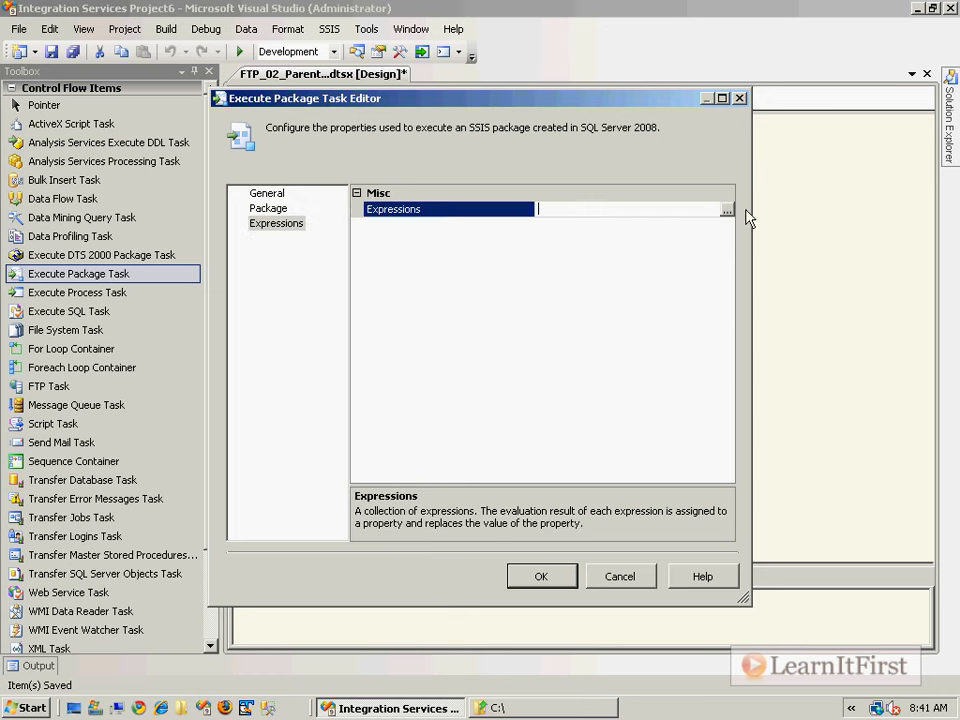
{"action": "left_click", "coordinate": [727, 209]}
{"action": "left_click", "coordinate": [451, 269]}
{"action": "scroll", "coordinate": [443, 291], "scroll_direction": "down", "scroll_amount": 3}
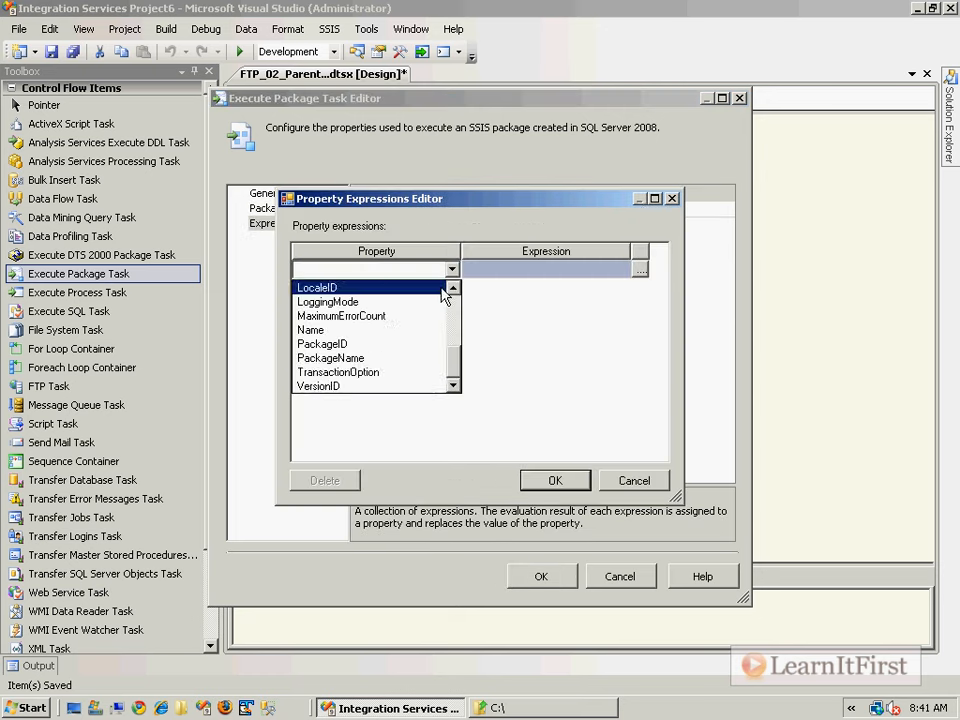
{"action": "left_click", "coordinate": [636, 484]}
{"action": "left_click", "coordinate": [636, 484]}
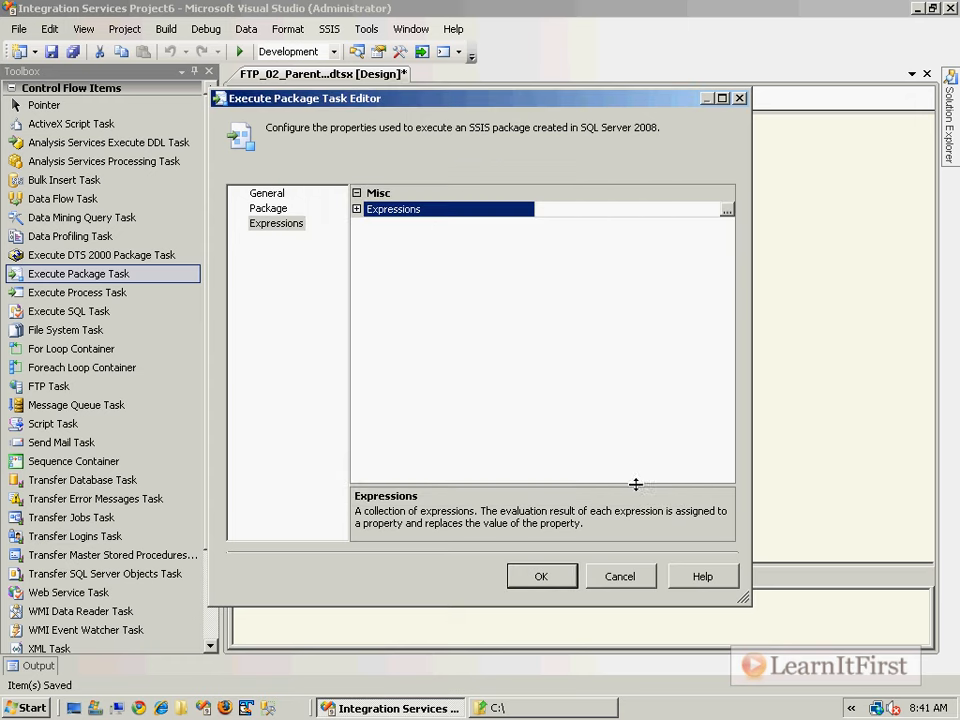
{"action": "left_click", "coordinate": [622, 576]}
{"action": "left_click", "coordinate": [557, 274]}
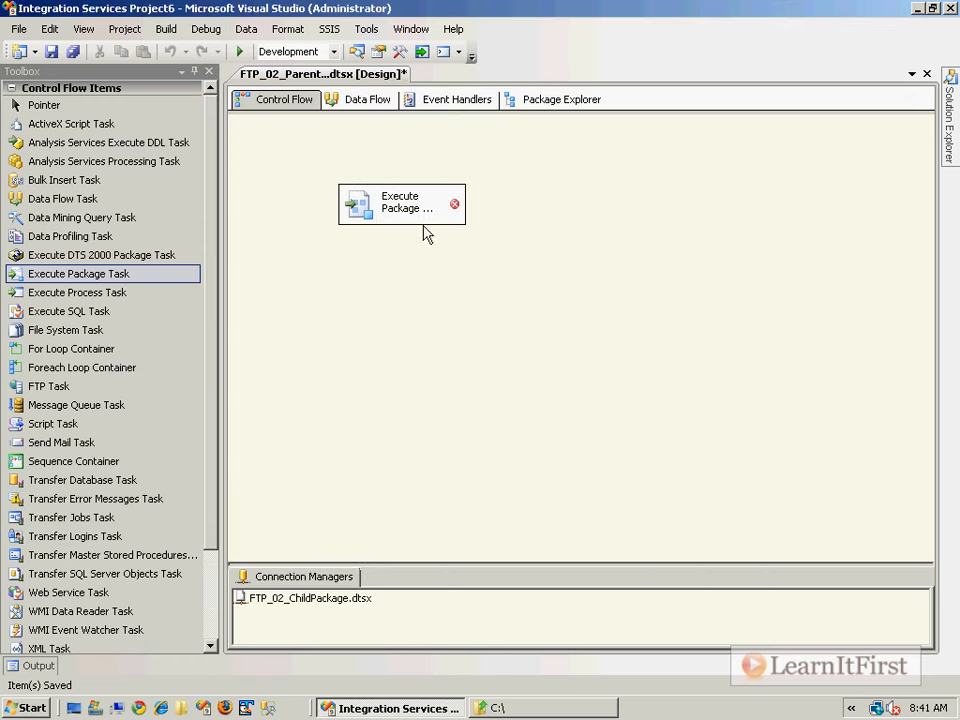
{"action": "key", "text": "ctrl+s"}
- Set the task's Location to File system and Connection to FTP_02_ChildPackage.dtsx, then save
{"action": "double_click", "coordinate": [396, 205]}
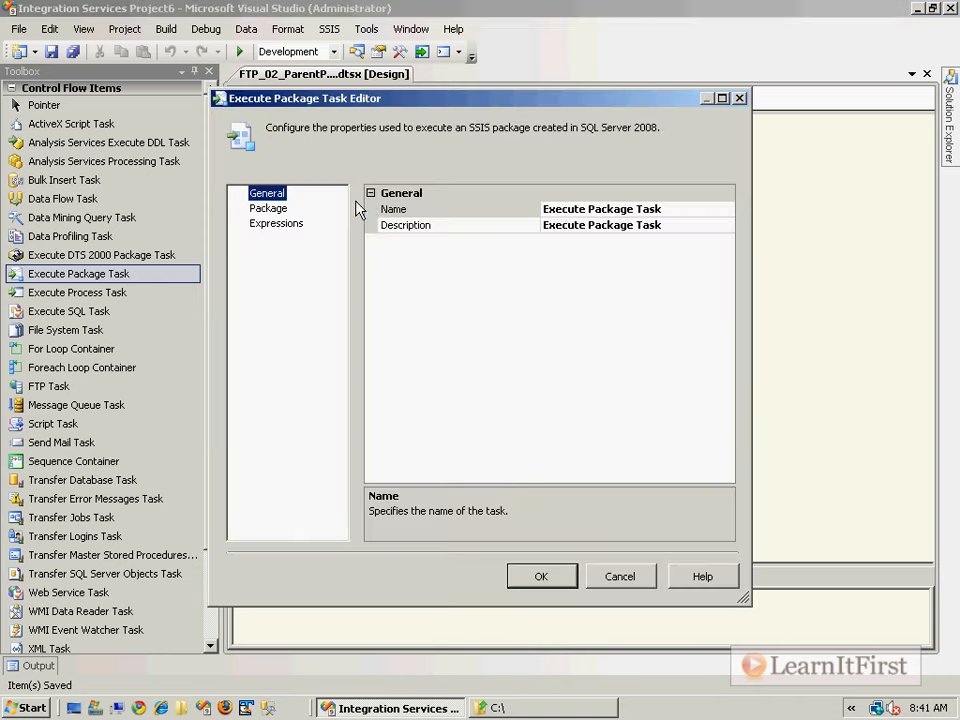
{"action": "left_click", "coordinate": [268, 208]}
{"action": "left_click", "coordinate": [634, 208]}
{"action": "left_click", "coordinate": [727, 208]}
{"action": "left_click", "coordinate": [588, 241]}
{"action": "left_click", "coordinate": [588, 225]}
{"action": "left_click", "coordinate": [727, 225]}
{"action": "left_click", "coordinate": [657, 256]}
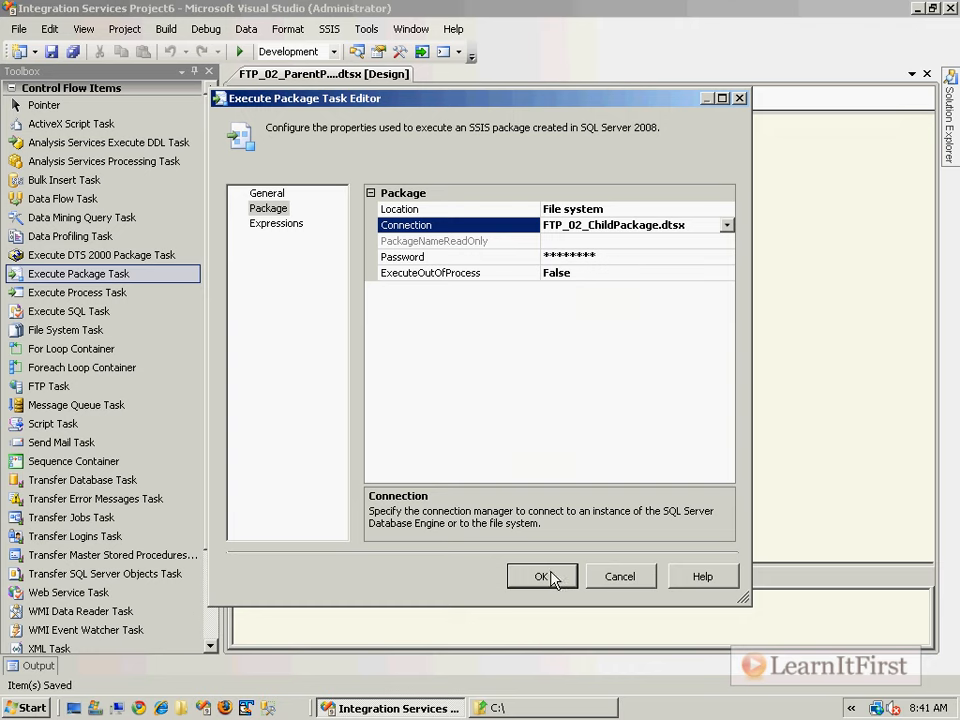
{"action": "left_click", "coordinate": [552, 577]}
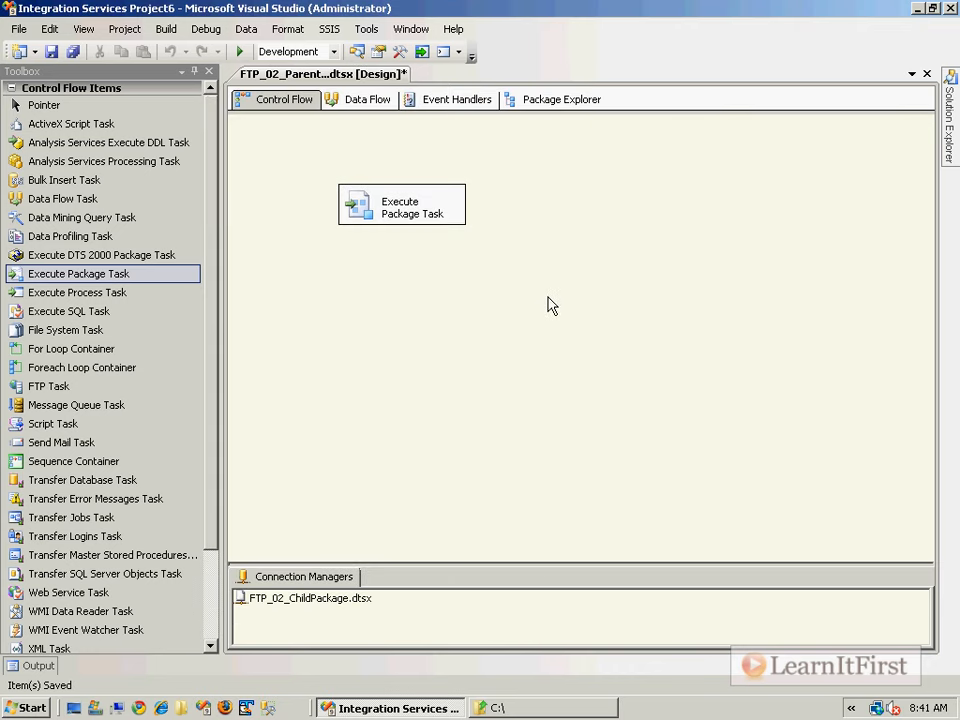
{"action": "key", "text": "ctrl+s"}
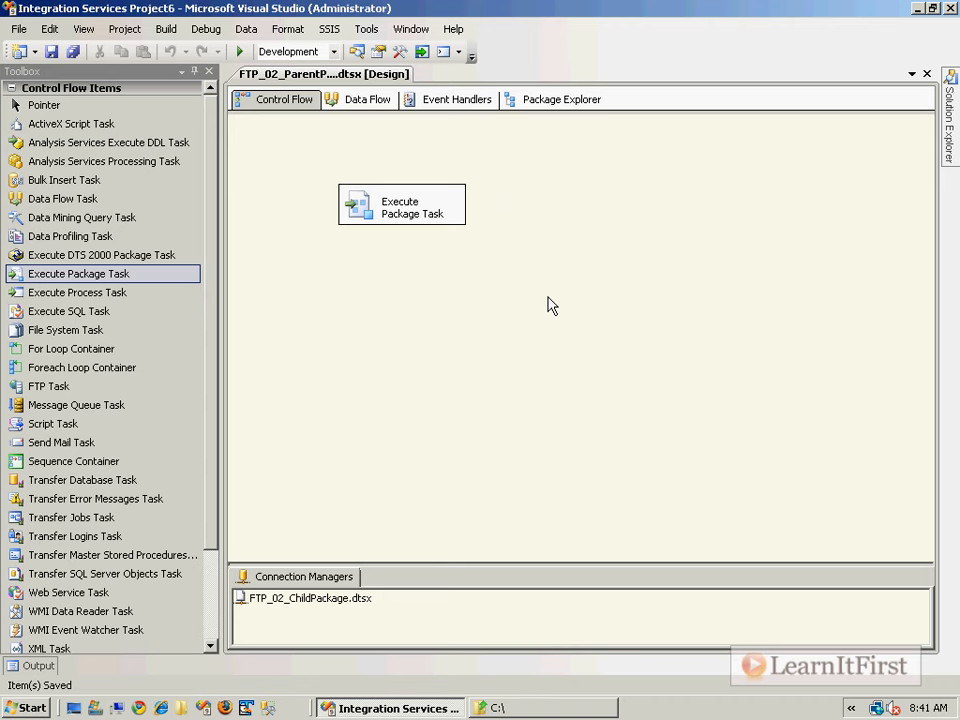
- Debug-run the parent package with F5, check that parent and child tasks turned green, then stop debugging
{"action": "key", "text": "F5"}
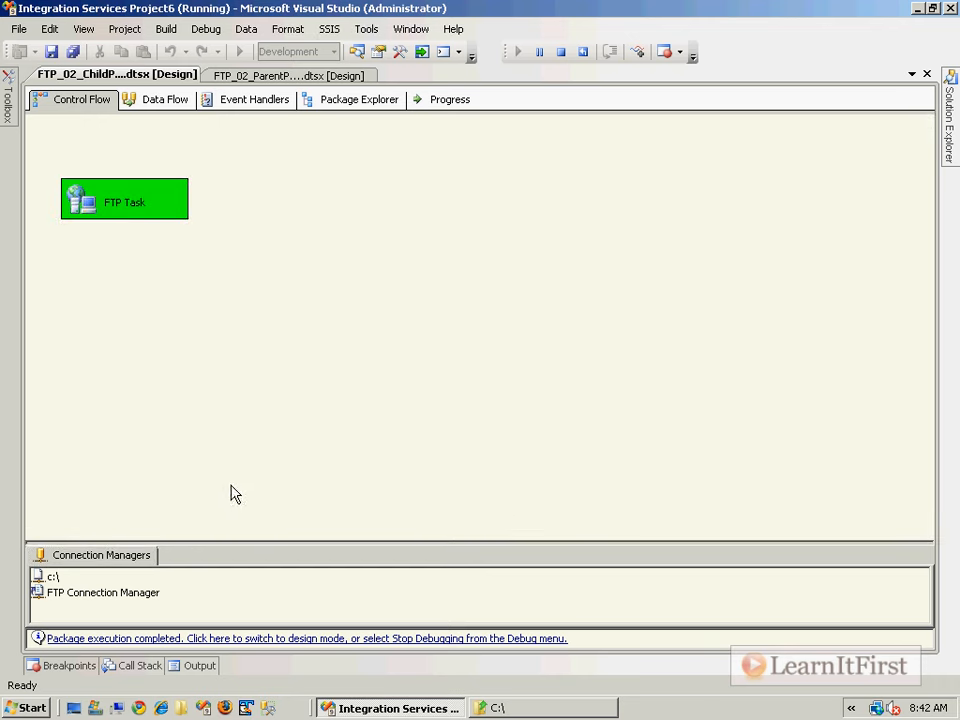
{"action": "left_click", "coordinate": [302, 77]}
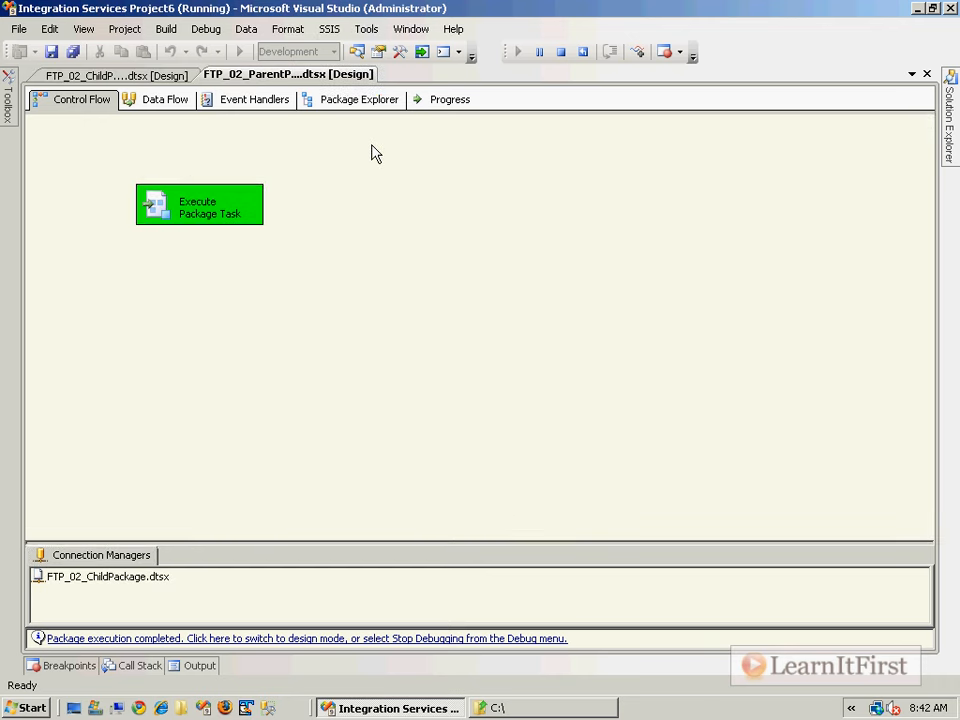
{"action": "left_click", "coordinate": [169, 78]}
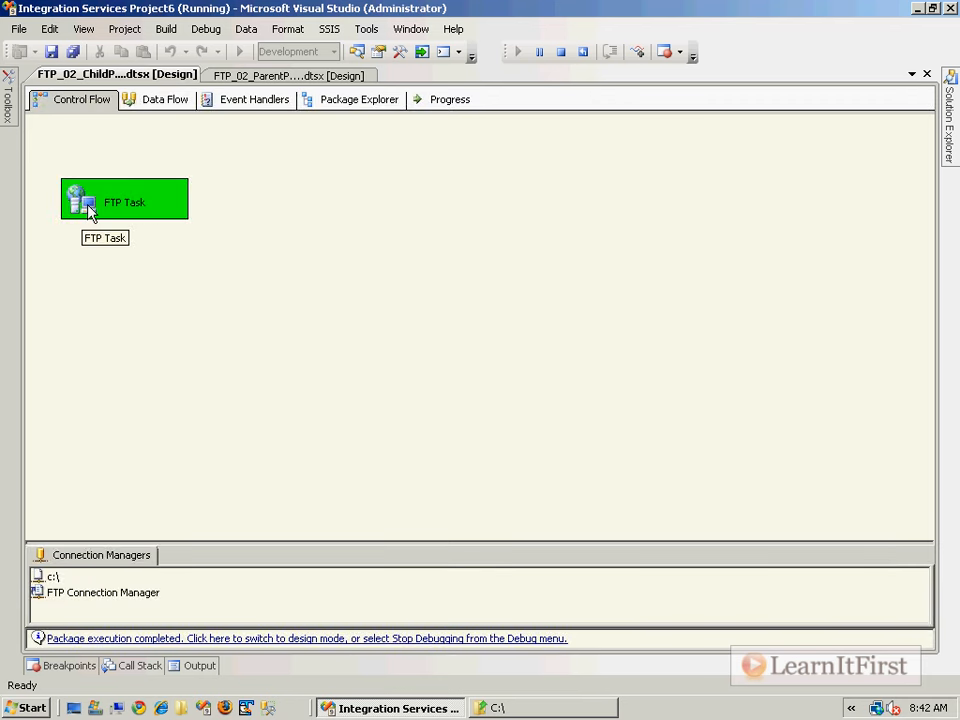
{"action": "left_click", "coordinate": [252, 77]}
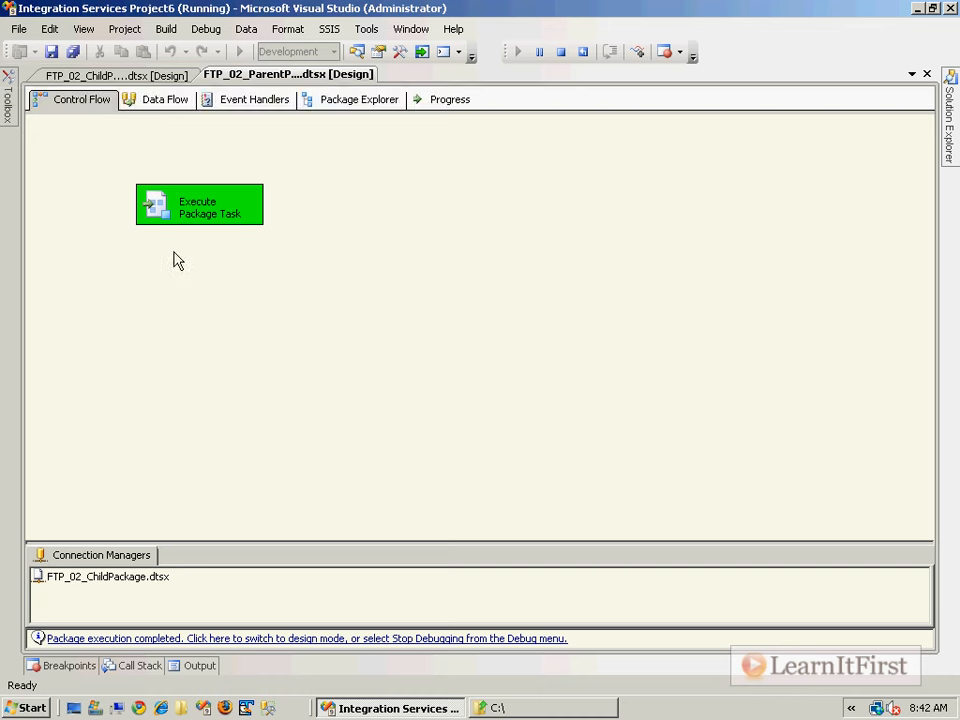
{"action": "left_click", "coordinate": [259, 640]}
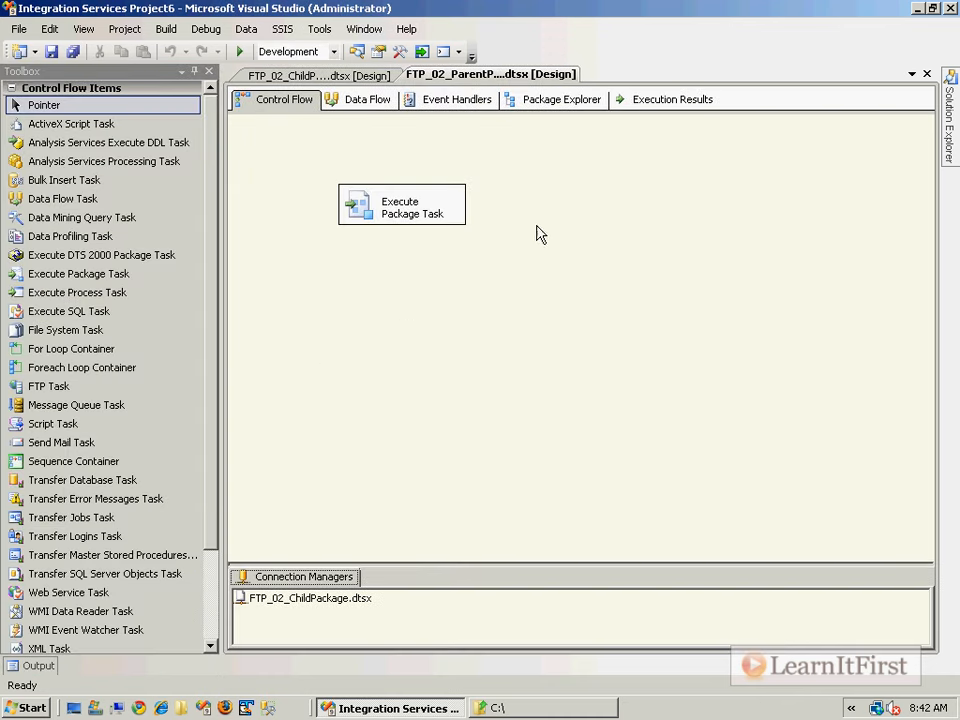
- Delete Orders20100301.txt from C:\ via its right-click menu, confirm, and return to Visual Studio
{"action": "left_click", "coordinate": [510, 710]}
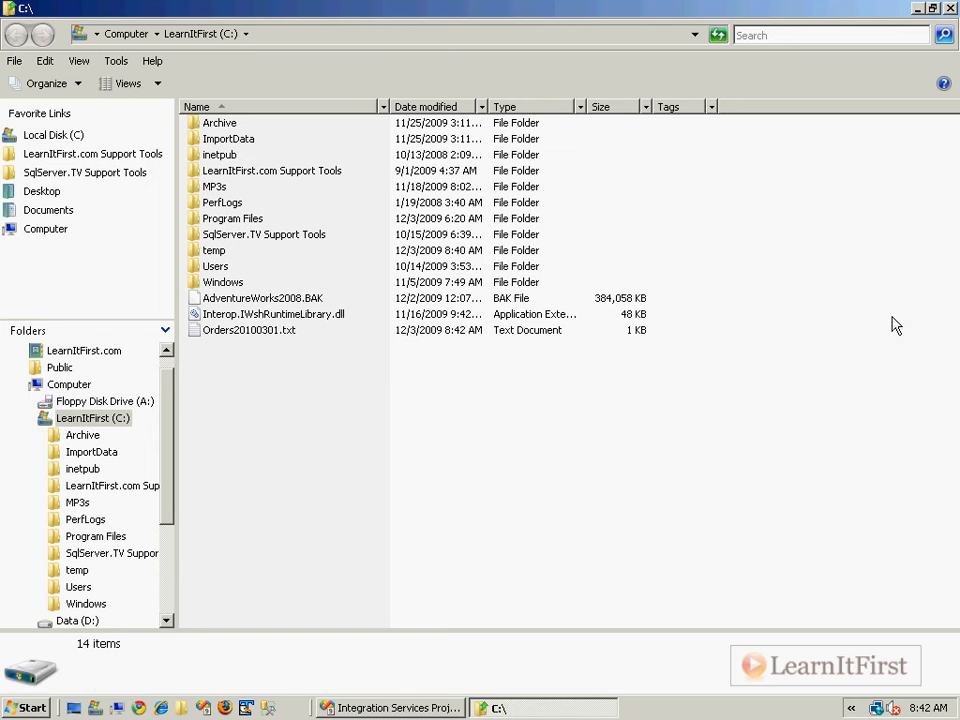
{"action": "left_click", "coordinate": [274, 328]}
{"action": "right_click", "coordinate": [277, 328]}
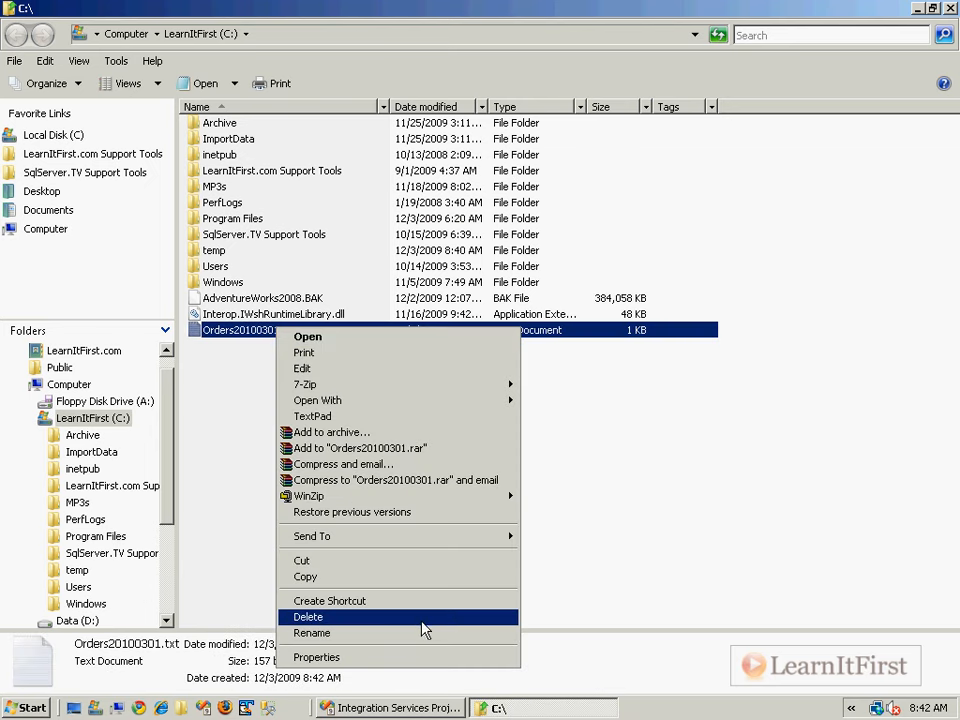
{"action": "left_click", "coordinate": [424, 617]}
{"action": "left_click", "coordinate": [540, 430]}
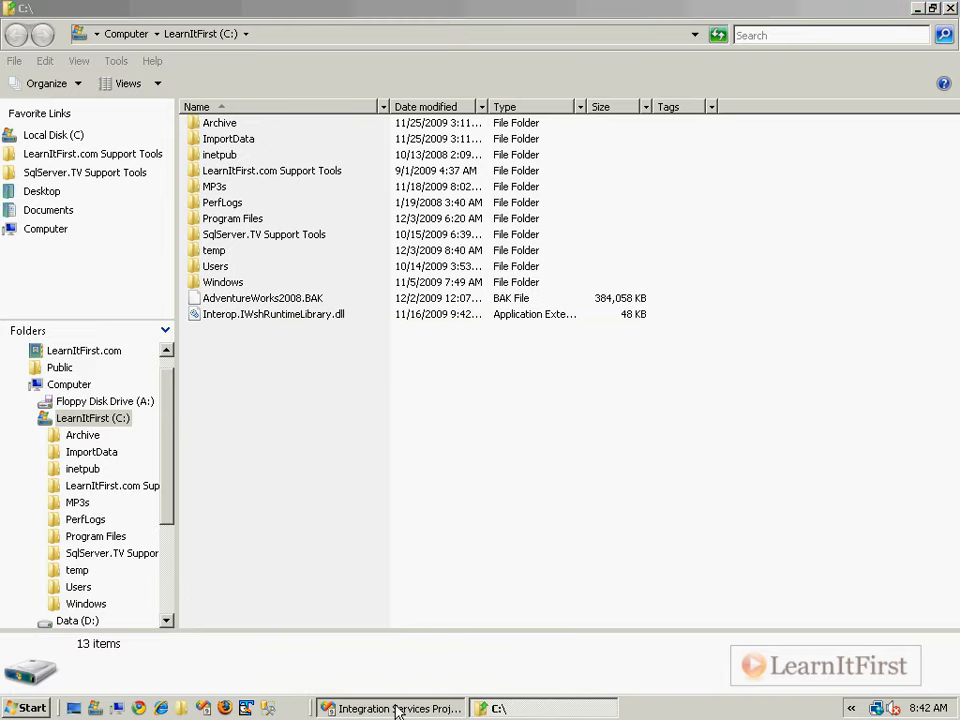
{"action": "left_click", "coordinate": [396, 709]}
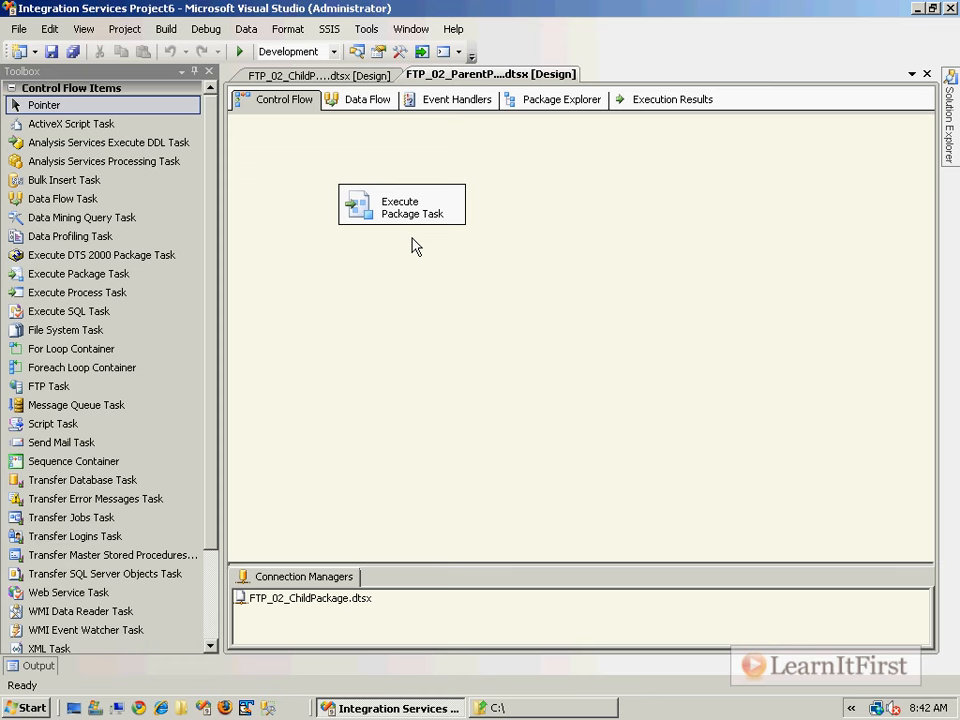
- Add a String variable FileToDownload to the parent package, starting its value with /Chapter
{"action": "right_click", "coordinate": [570, 172]}
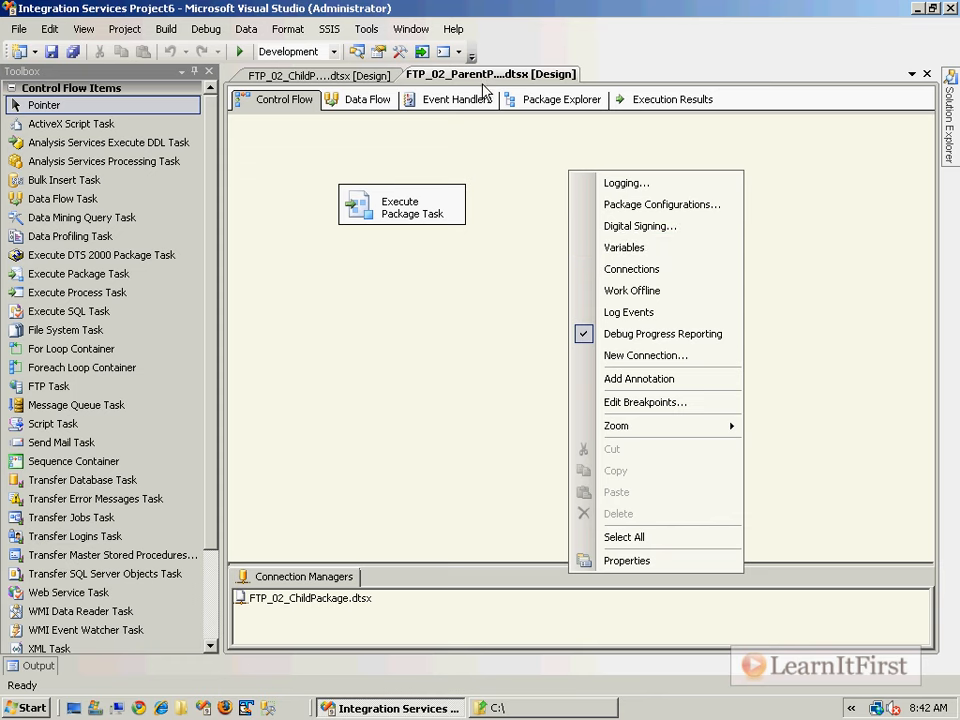
{"action": "left_click", "coordinate": [624, 248]}
{"action": "left_click", "coordinate": [11, 90]}
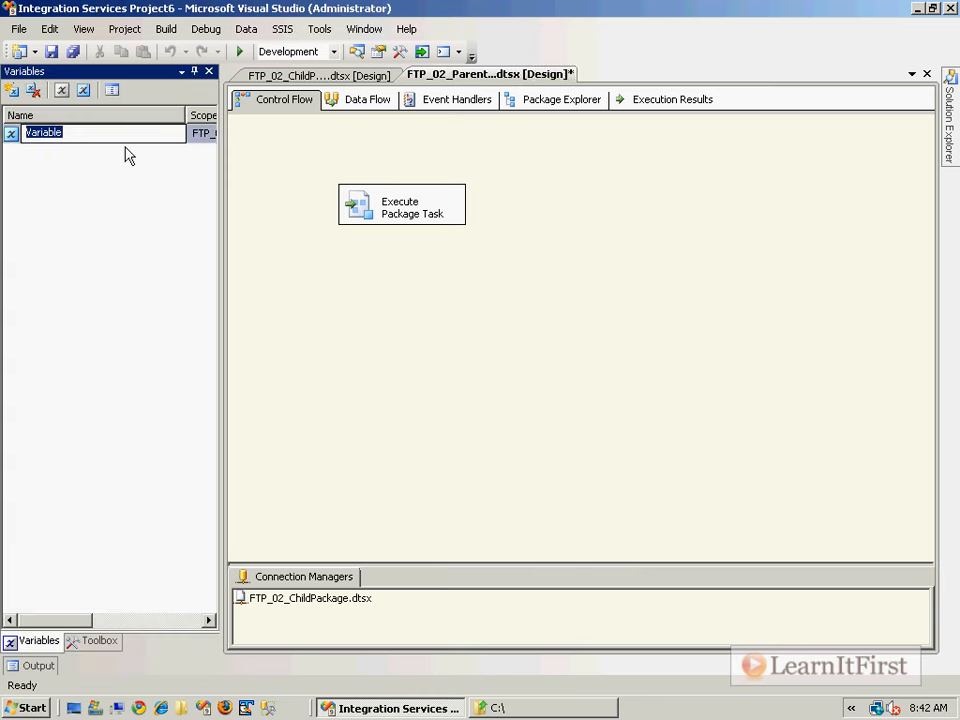
{"action": "type", "text": "FileToDownload"}
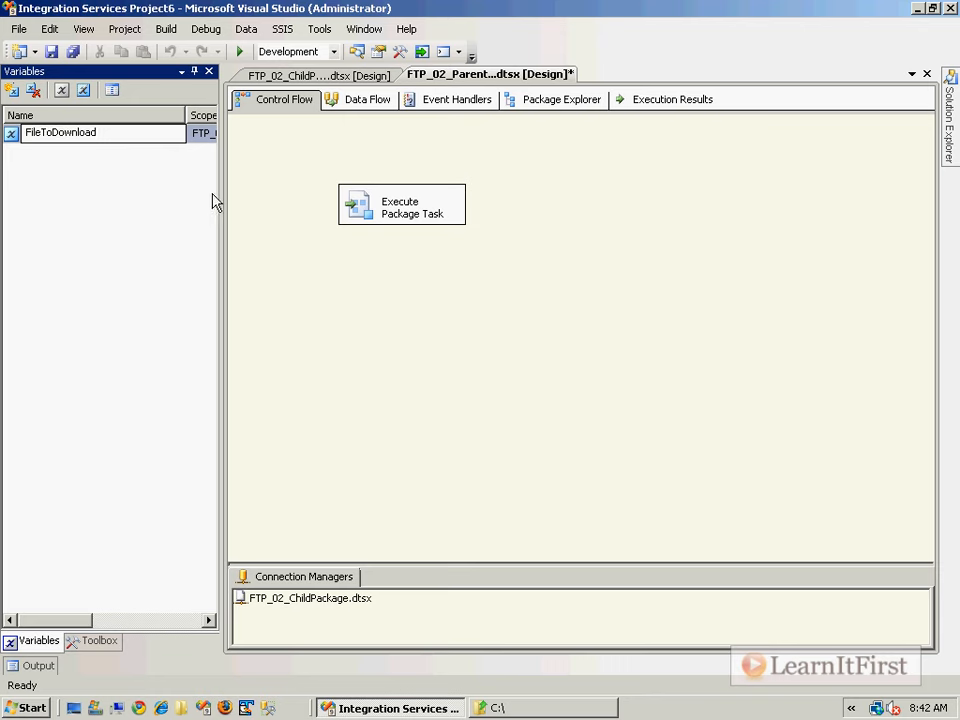
{"action": "left_click_drag", "start_coordinate": [219, 195], "coordinate": [568, 190]}
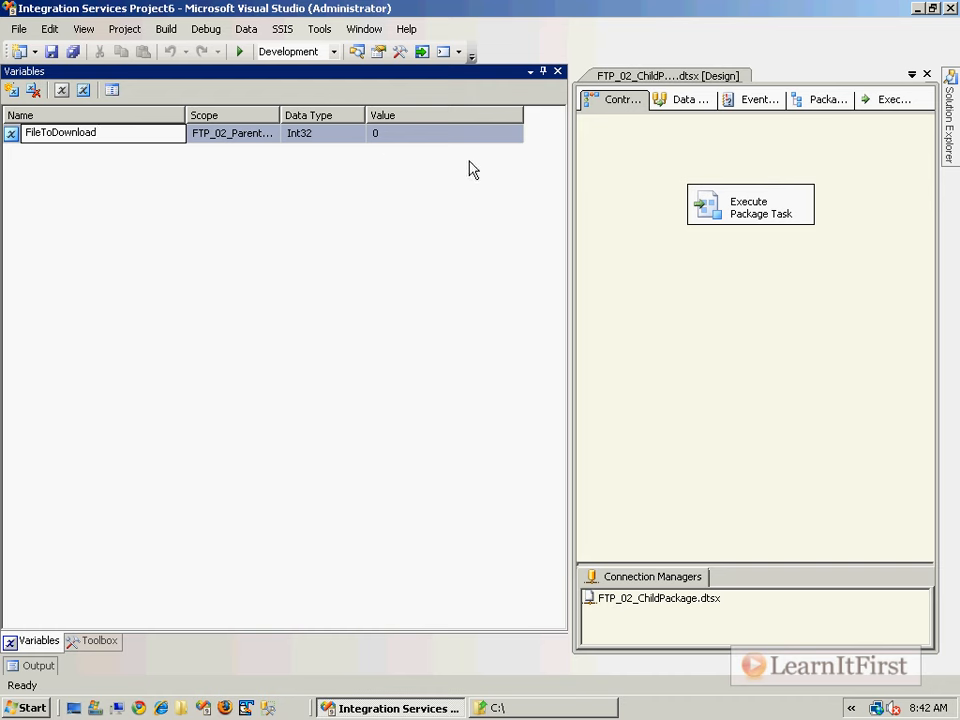
{"action": "left_click", "coordinate": [304, 133]}
{"action": "left_click", "coordinate": [354, 133]}
{"action": "left_click", "coordinate": [311, 240]}
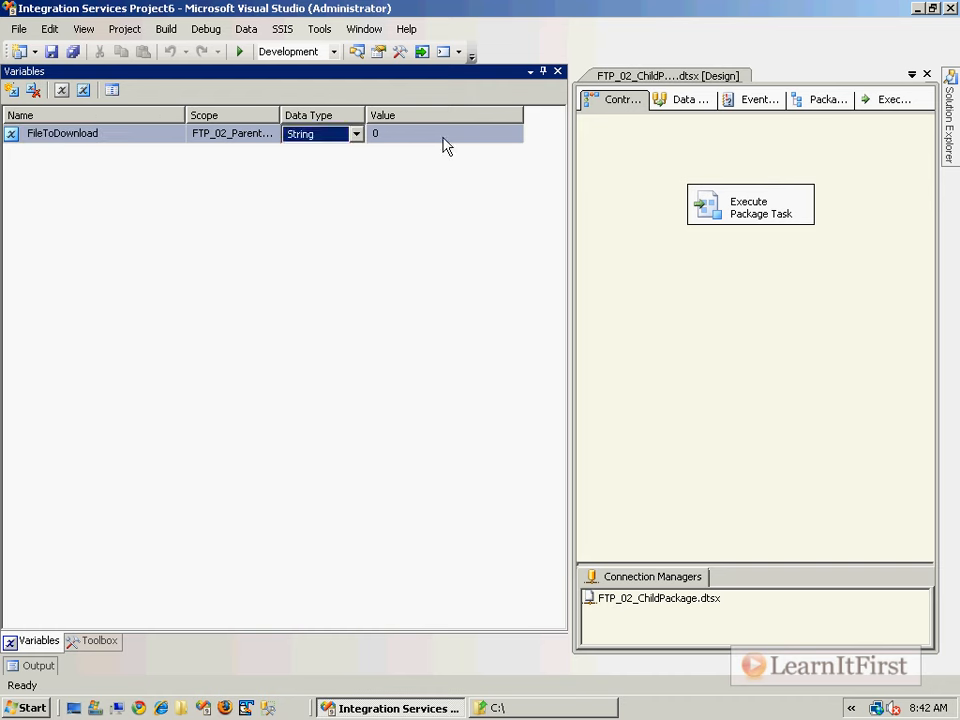
{"action": "left_click", "coordinate": [411, 132]}
{"action": "type", "text": "/Chapter6/201003"}
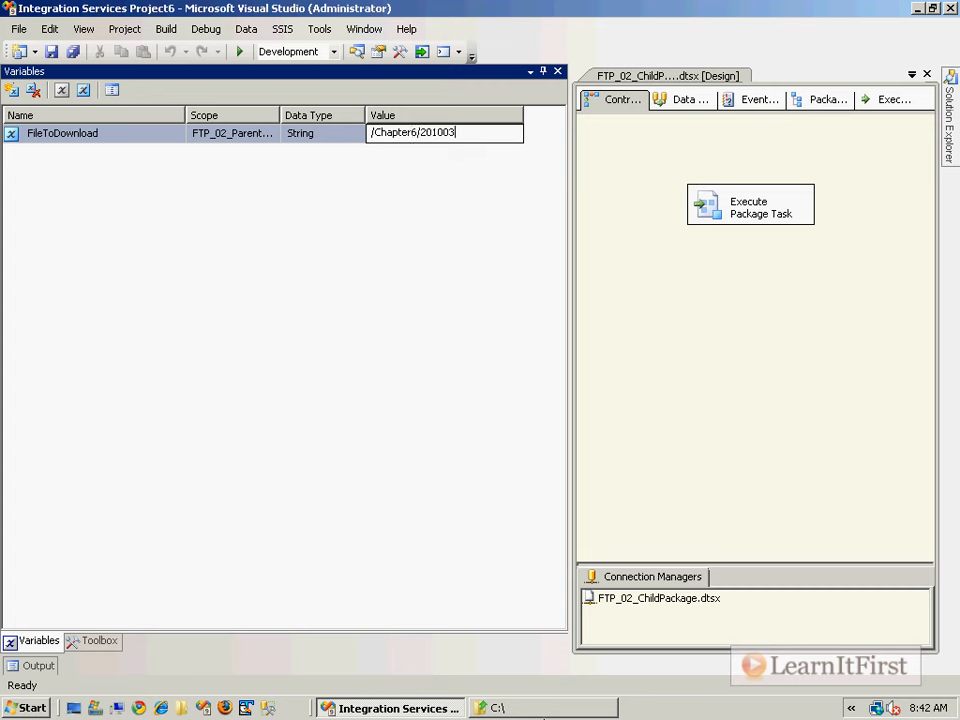
- Delete Orders20100301.txt from the C:\ folder and switch back to the variables list
{"action": "left_click", "coordinate": [490, 707]}
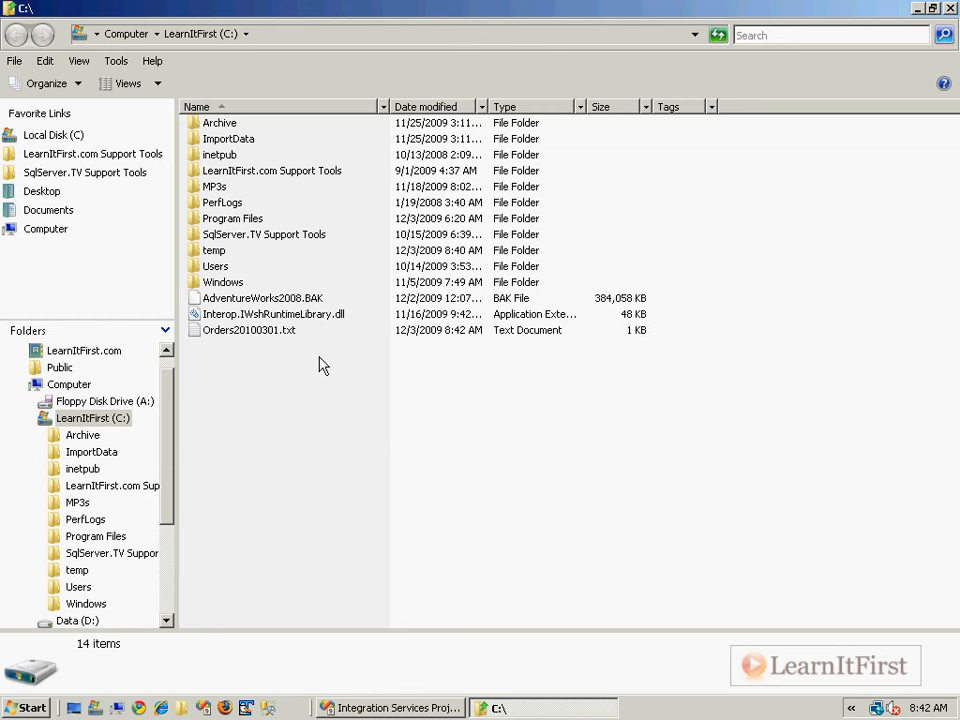
{"action": "left_click", "coordinate": [274, 332]}
{"action": "key", "text": "F2"}
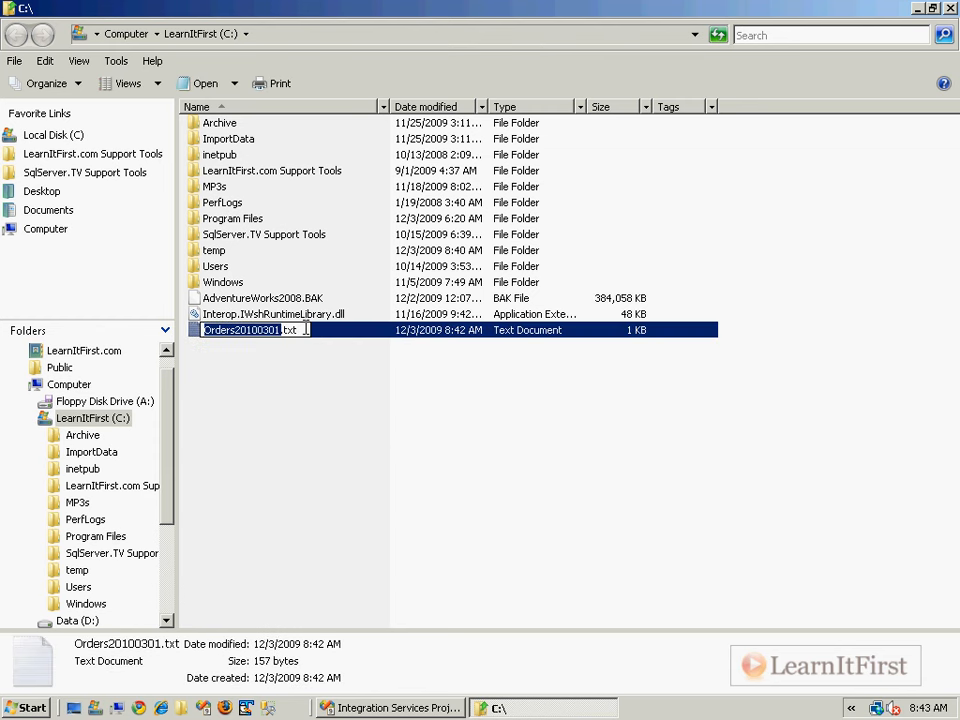
{"action": "left_click", "coordinate": [290, 357]}
{"action": "left_click", "coordinate": [284, 334]}
{"action": "key", "text": "Delete"}
{"action": "key", "text": "Return"}
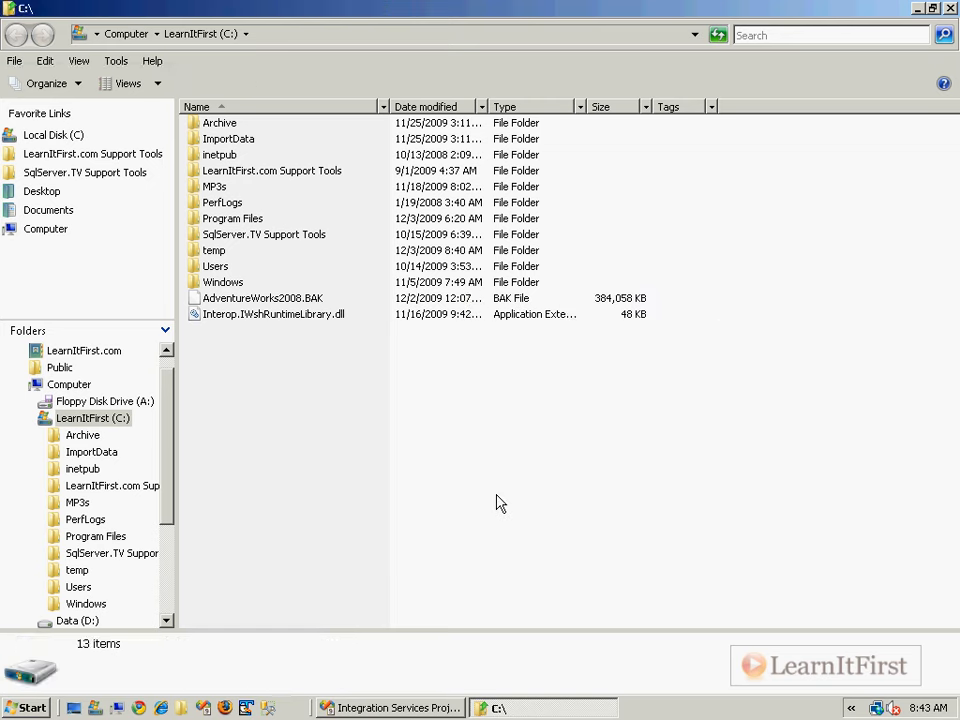
{"action": "key", "text": "alt+Tab"}
- Change FileToDownload's value to /Chapter6/Orders20100302.txt, save the package, and close the Variables window
{"action": "left_click", "coordinate": [444, 134]}
{"action": "left_click_drag", "start_coordinate": [420, 132], "coordinate": [510, 130]}
{"action": "type", "text": "Orders20100301.txt"}
{"action": "type", "text": "2"}
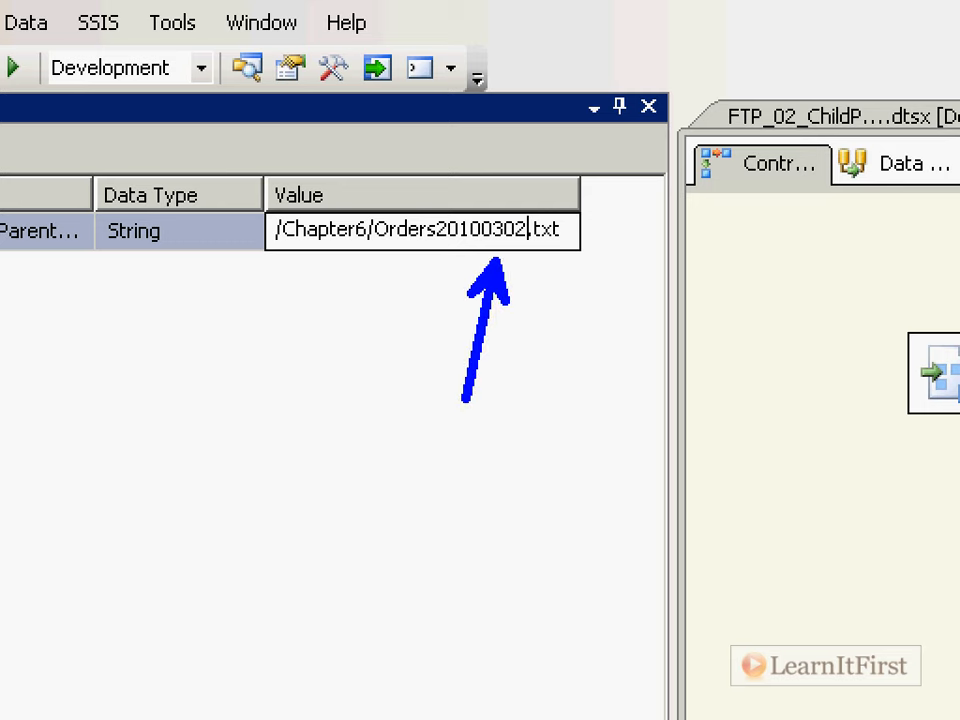
{"action": "key", "text": "Escape"}
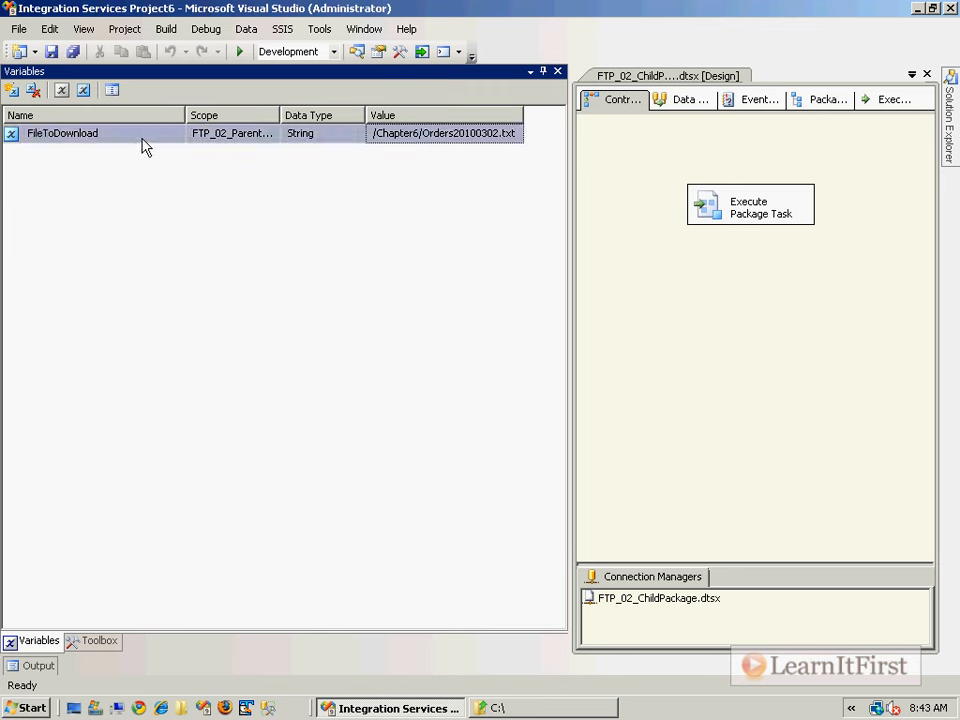
{"action": "key", "text": "ctrl+s"}
{"action": "left_click", "coordinate": [613, 195]}
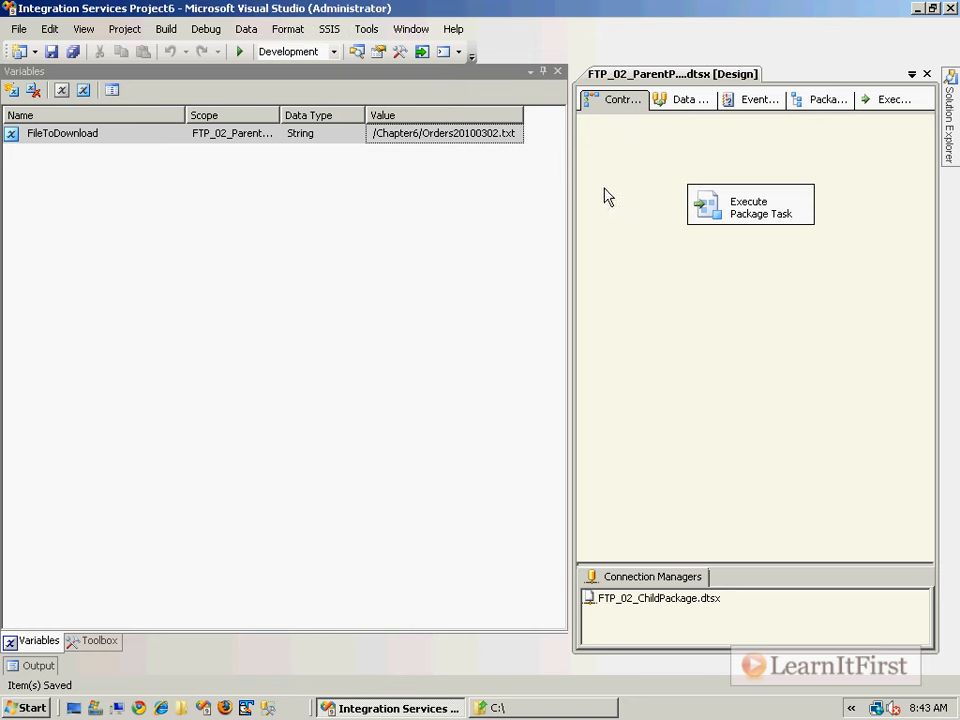
{"action": "left_click", "coordinate": [558, 72]}
{"action": "left_click_drag", "start_coordinate": [570, 104], "coordinate": [225, 105]}
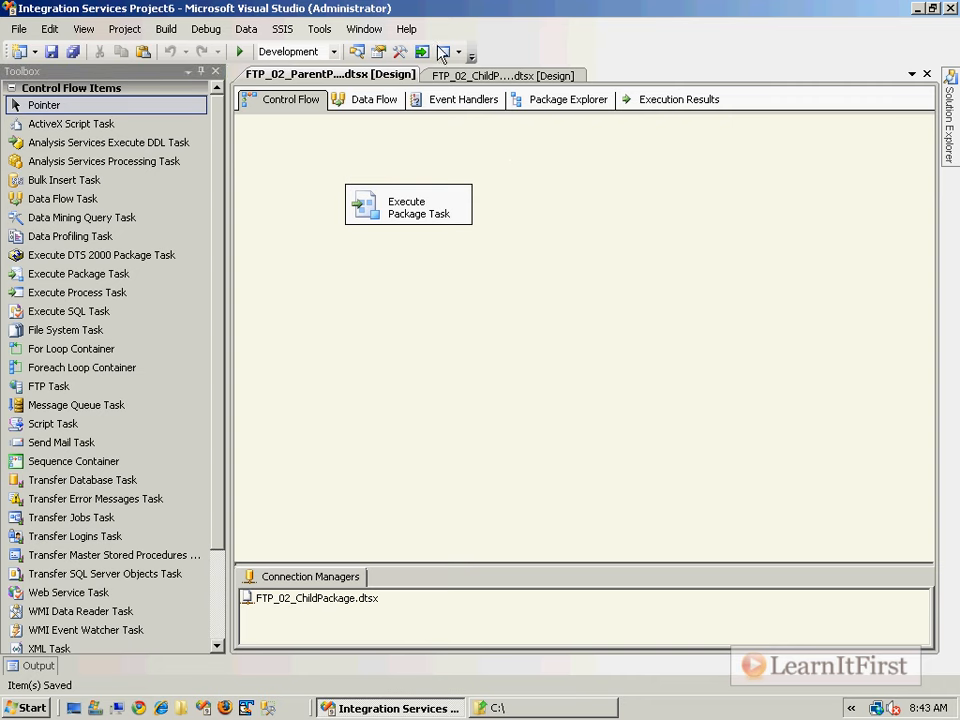
- Switch to the child package and enable package configurations in the organizer
{"action": "left_click", "coordinate": [380, 124]}
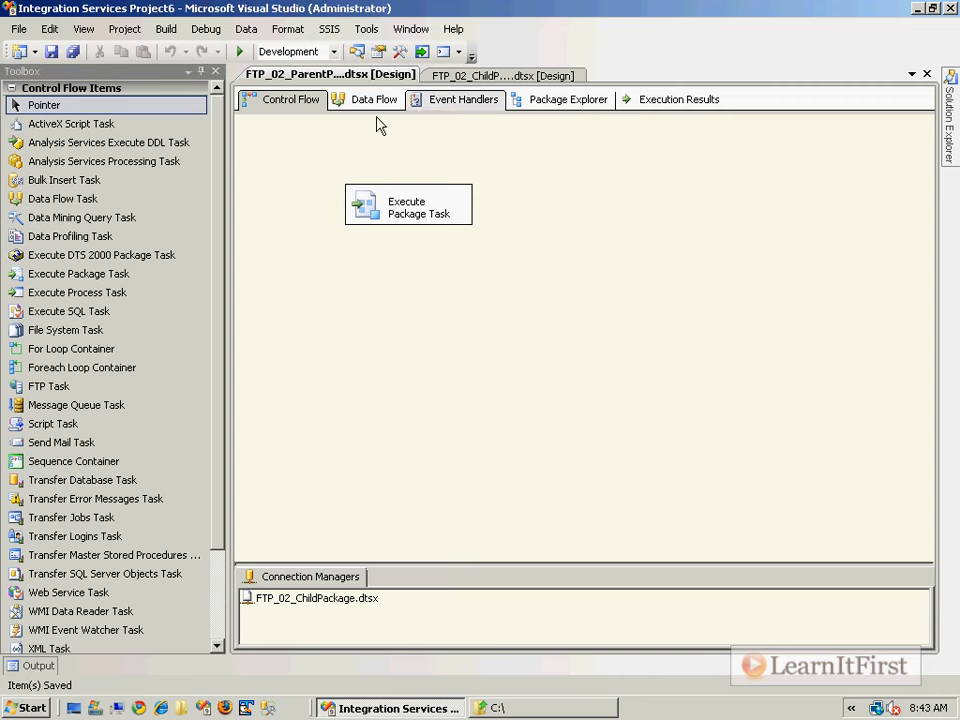
{"action": "left_click", "coordinate": [426, 220]}
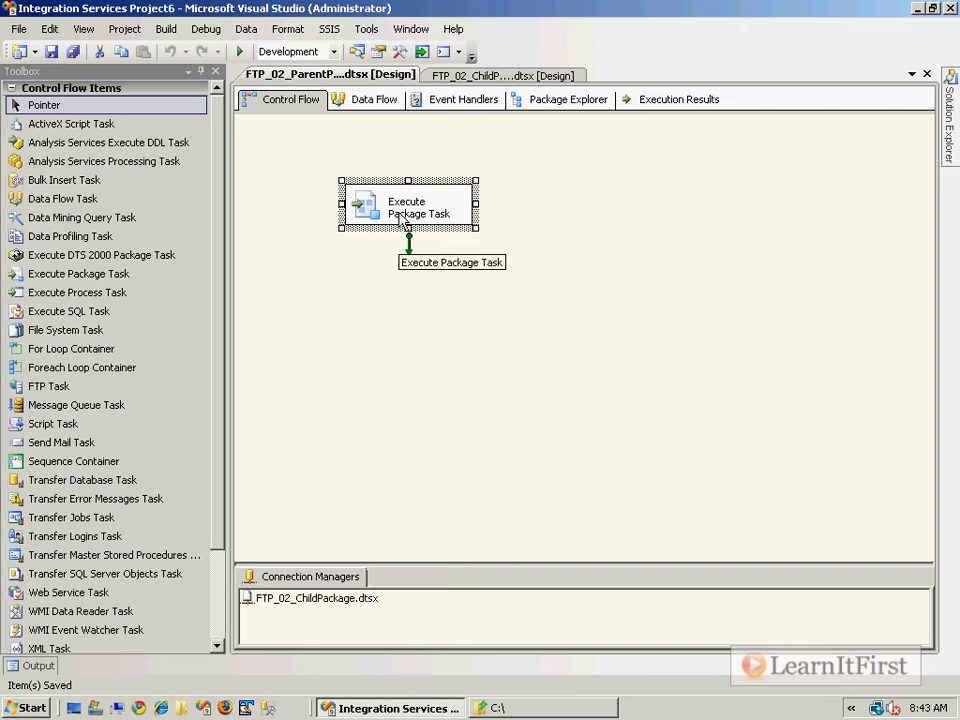
{"action": "left_click", "coordinate": [507, 78]}
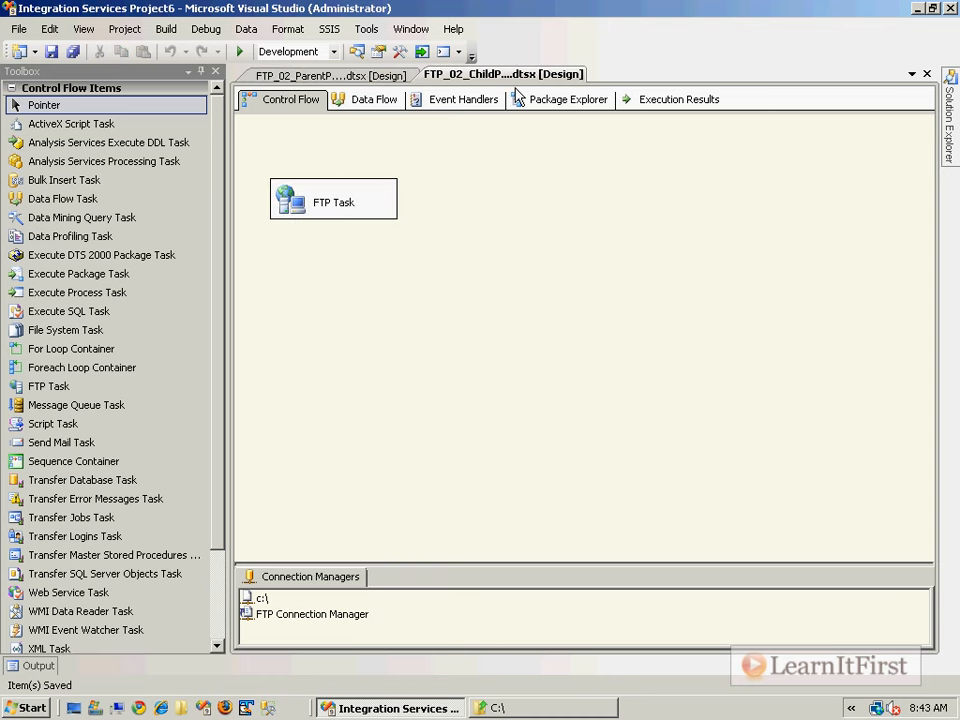
{"action": "left_click", "coordinate": [330, 30]}
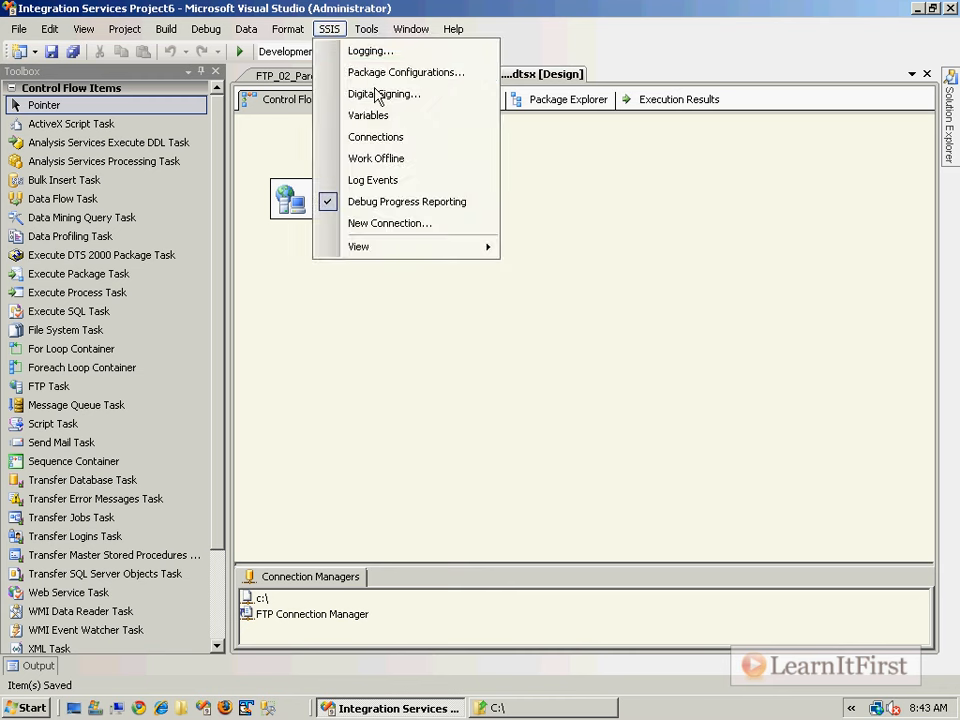
{"action": "left_click", "coordinate": [440, 76]}
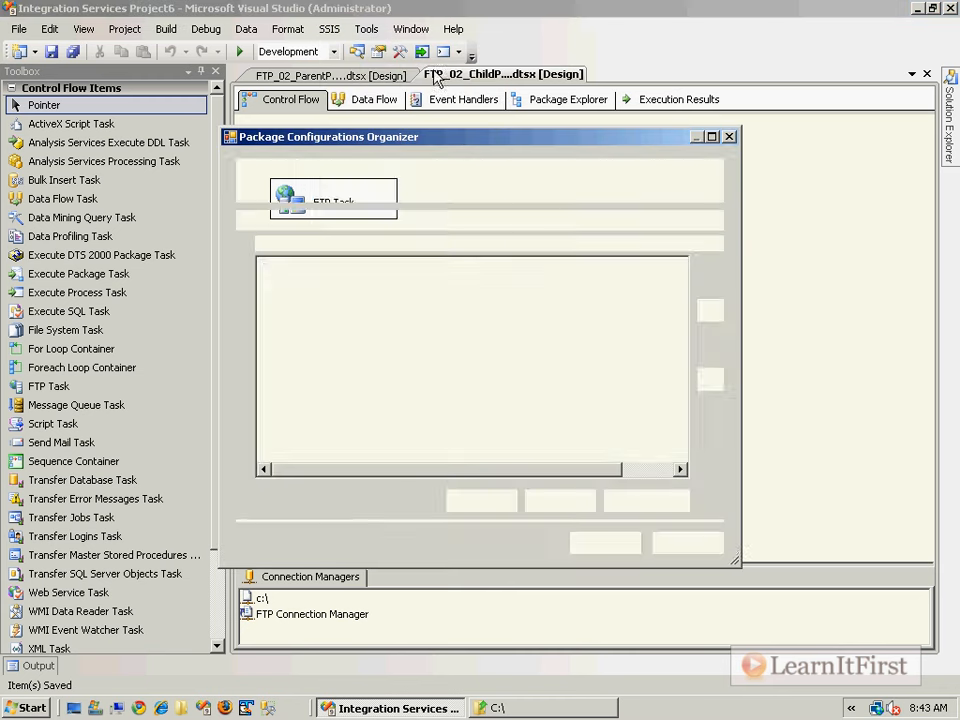
{"action": "left_click", "coordinate": [276, 226]}
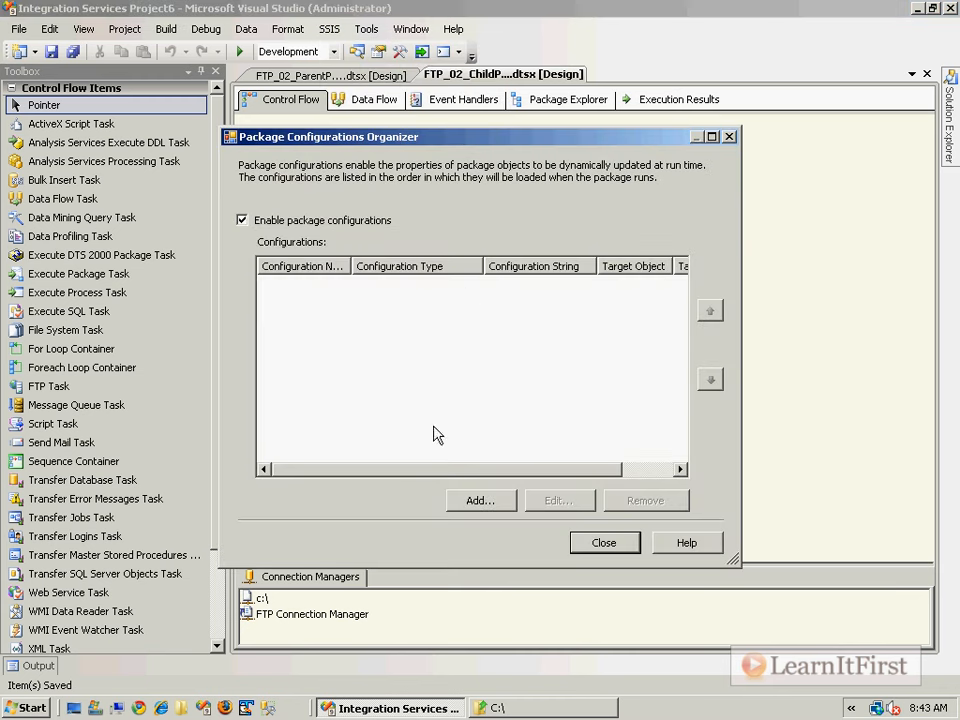
- Add a Parent package variable configuration reading FileToDownload and advance to target property selection
{"action": "left_click", "coordinate": [496, 503]}
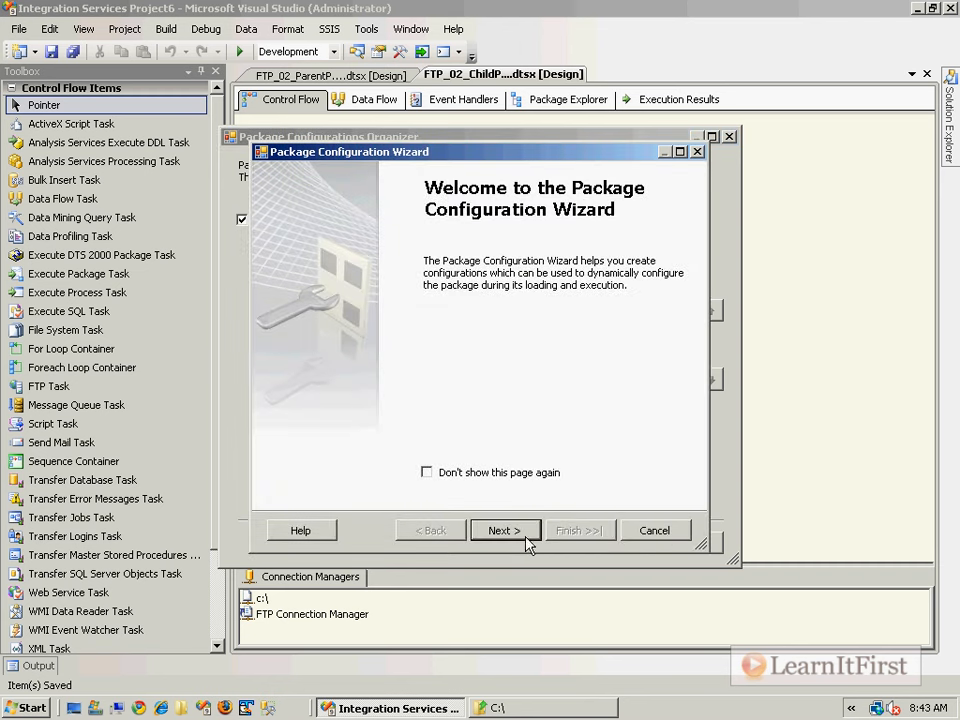
{"action": "left_click", "coordinate": [520, 532]}
{"action": "left_click", "coordinate": [654, 280]}
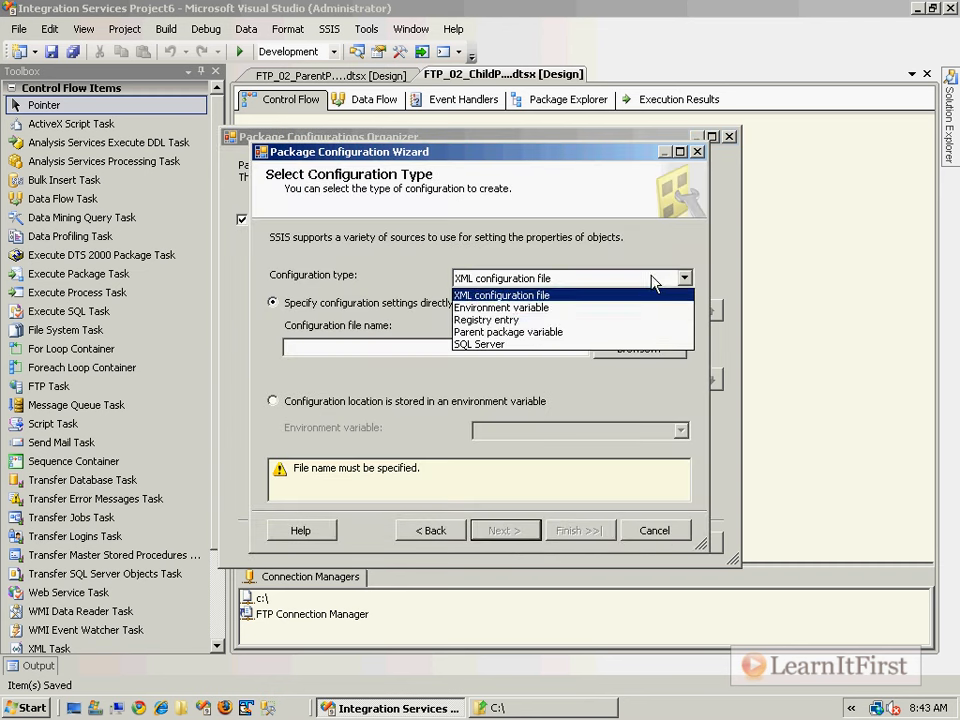
{"action": "left_click", "coordinate": [585, 332]}
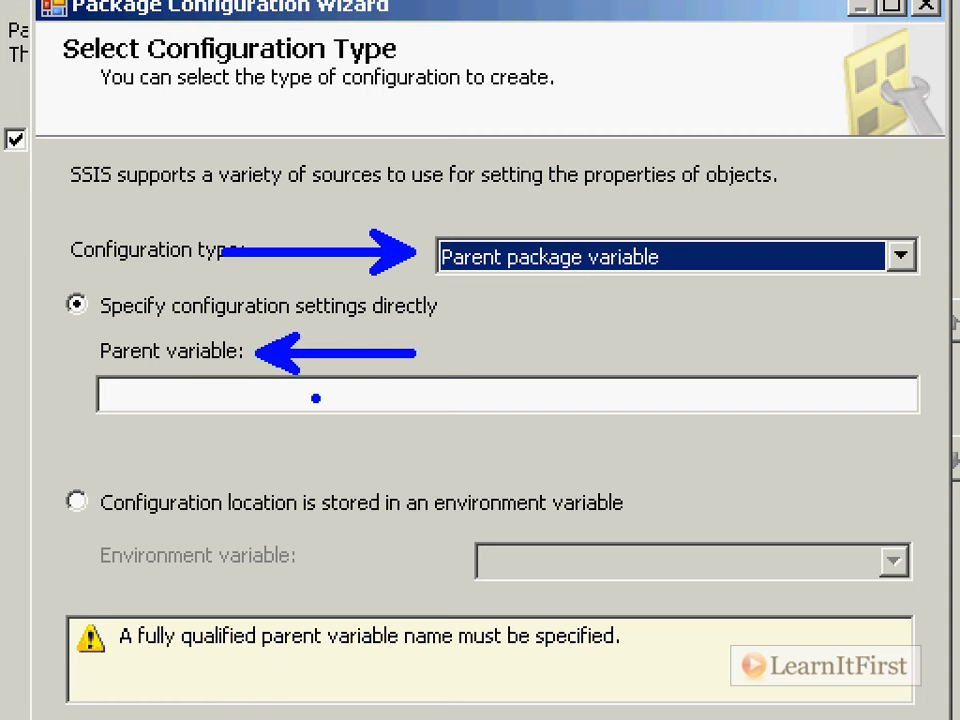
{"action": "type", "text": "t"}
{"action": "type", "text": "FileToDown"}
{"action": "type", "text": "load"}
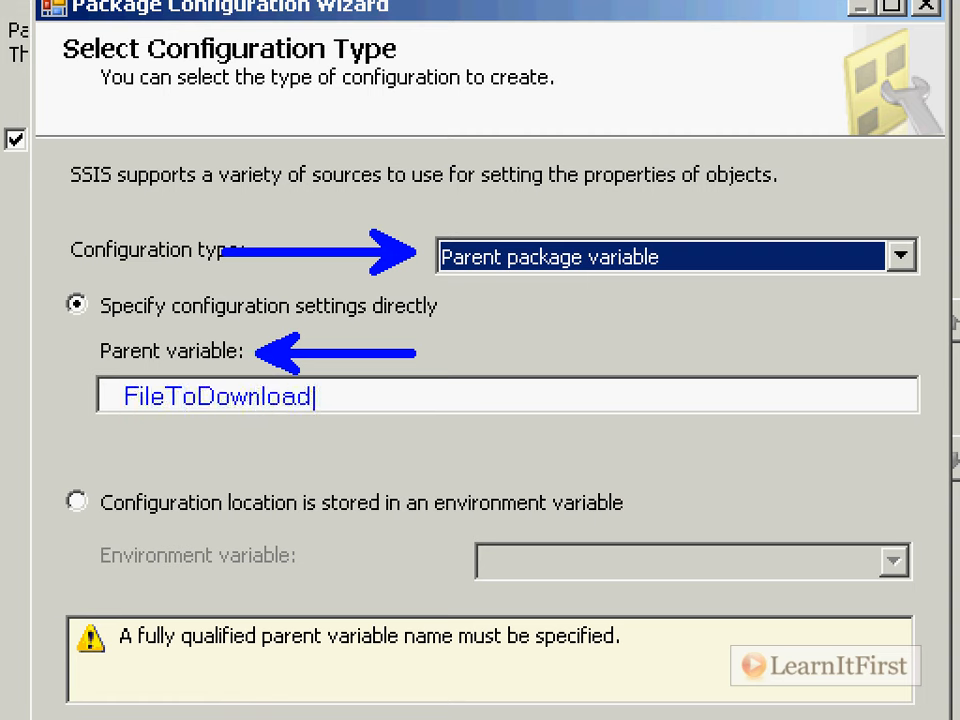
{"action": "key", "text": "Escape"}
{"action": "key", "text": "Escape"}
{"action": "left_click", "coordinate": [383, 346]}
{"action": "type", "text": "FileT"}
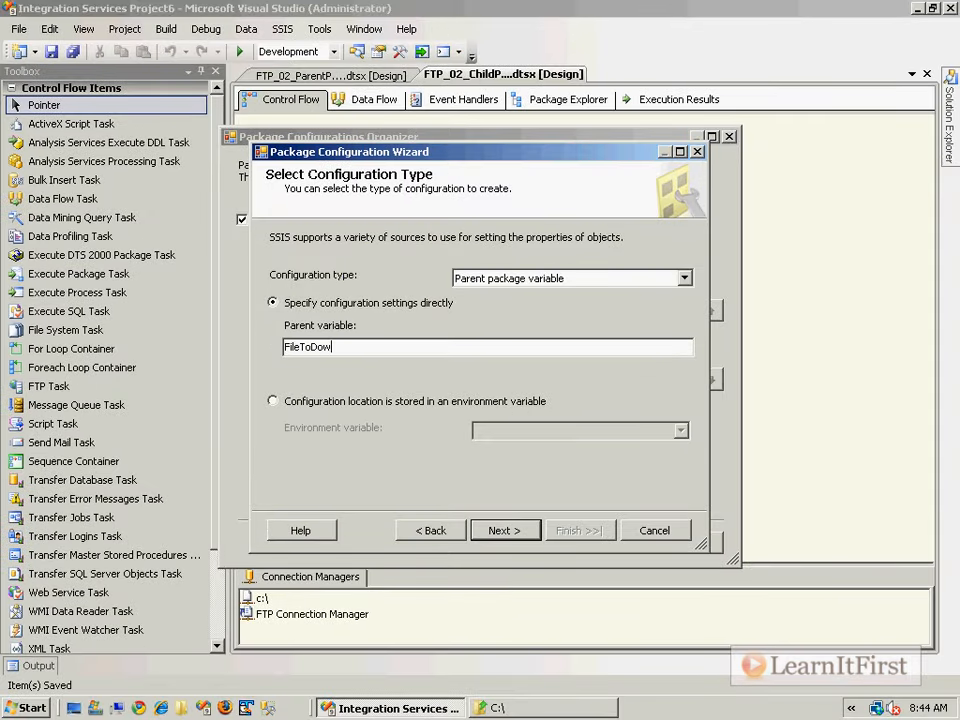
{"action": "left_click", "coordinate": [518, 533]}
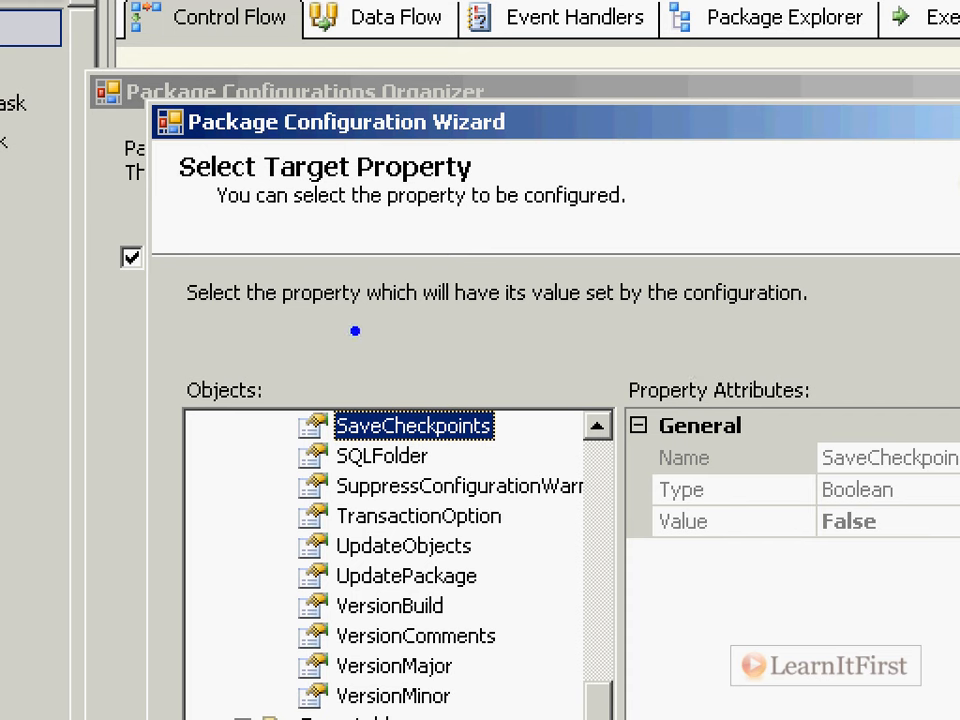
- Note that parent variable "FileToDownload" will "override" the local version, then return to the configuration type page
{"action": "type", "text": "The value of the parent variable \"FileToDownload\" will"}
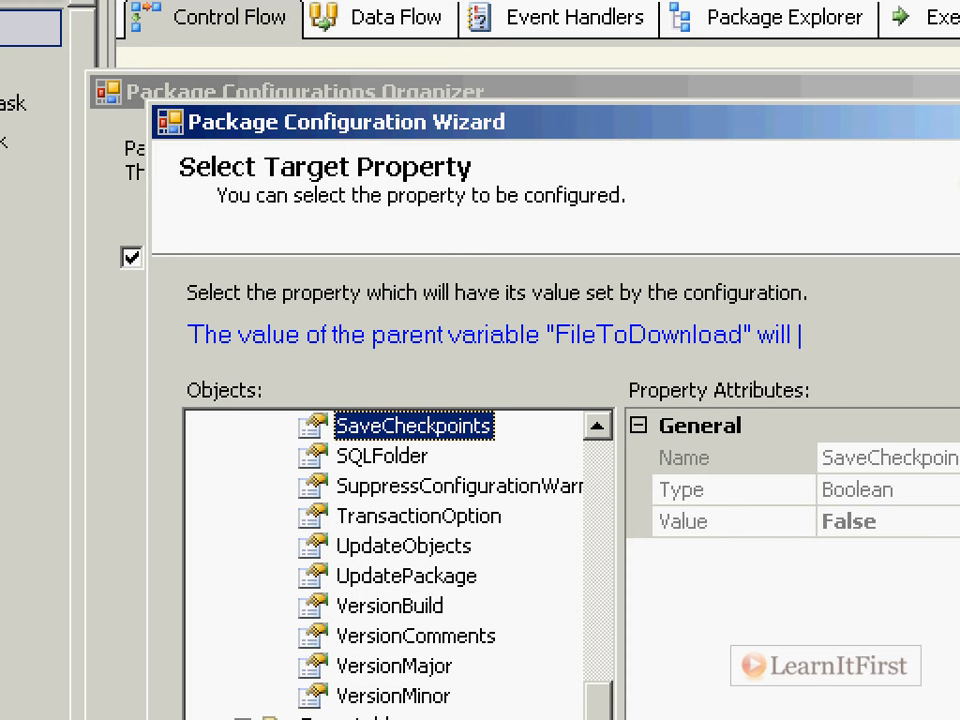
{"action": "type", "text": "\"override\" the loac"}
{"action": "key", "text": "BackSpace"}
{"action": "key", "text": "BackSpace"}
{"action": "type", "text": "cal ver"}
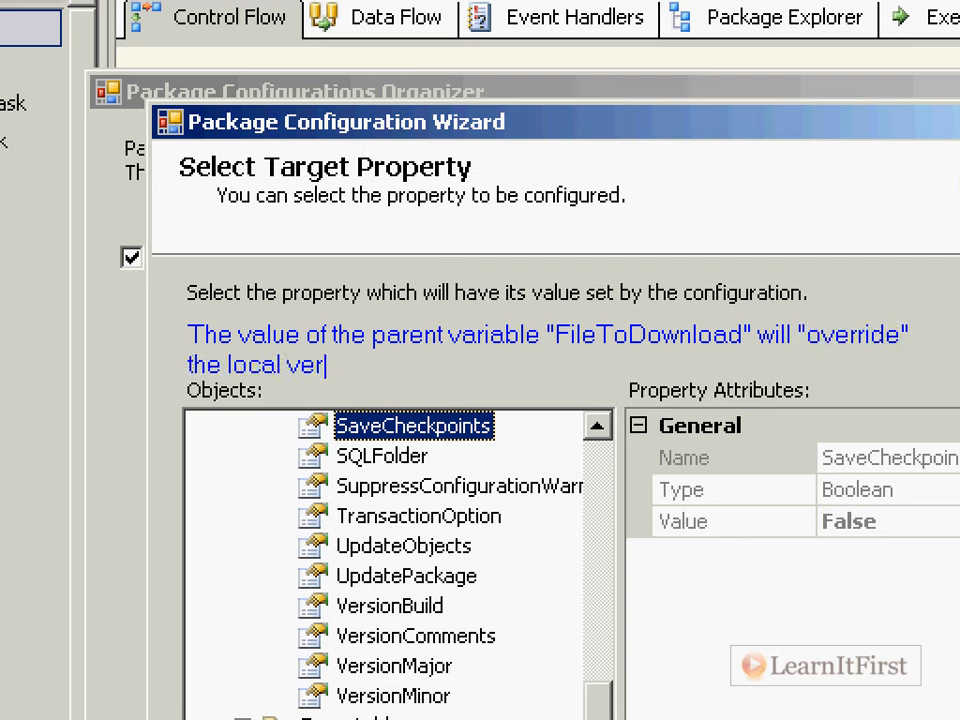
{"action": "type", "text": "sion"}
{"action": "left_click_drag", "start_coordinate": [553, 270], "coordinate": [648, 288]}
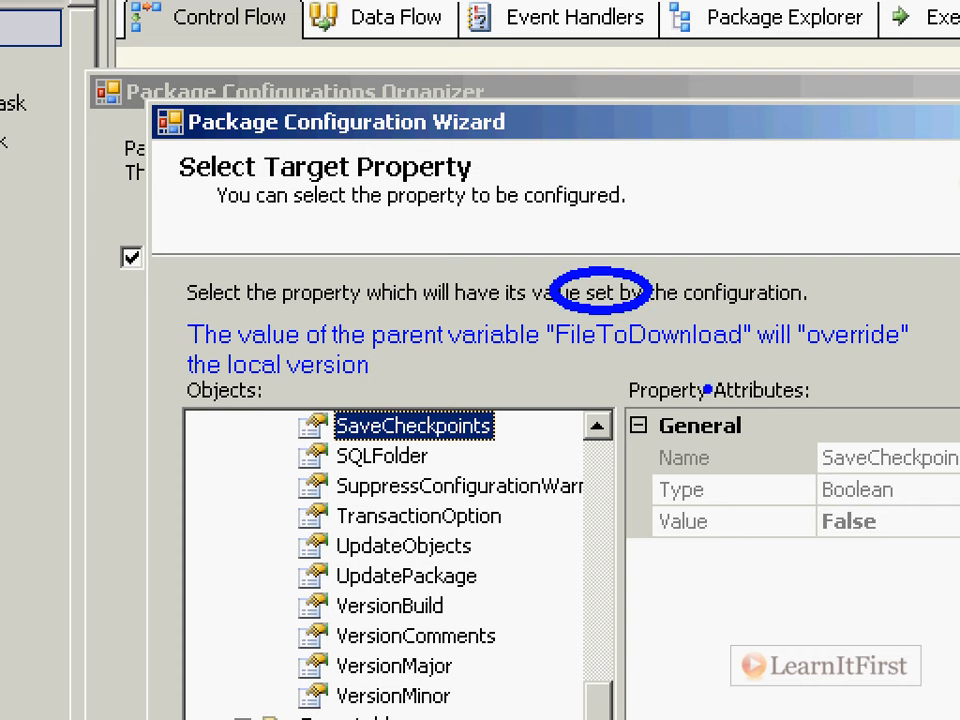
{"action": "key", "text": "r"}
{"action": "left_click_drag", "start_coordinate": [808, 352], "coordinate": [902, 355]}
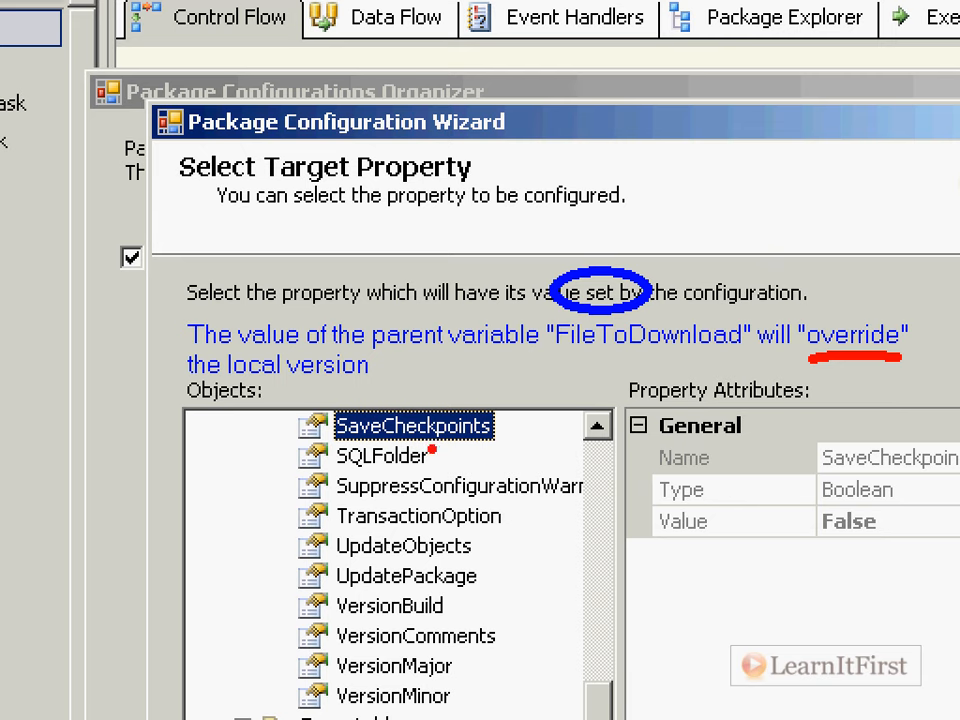
{"action": "left_click_drag", "start_coordinate": [556, 361], "coordinate": [740, 364]}
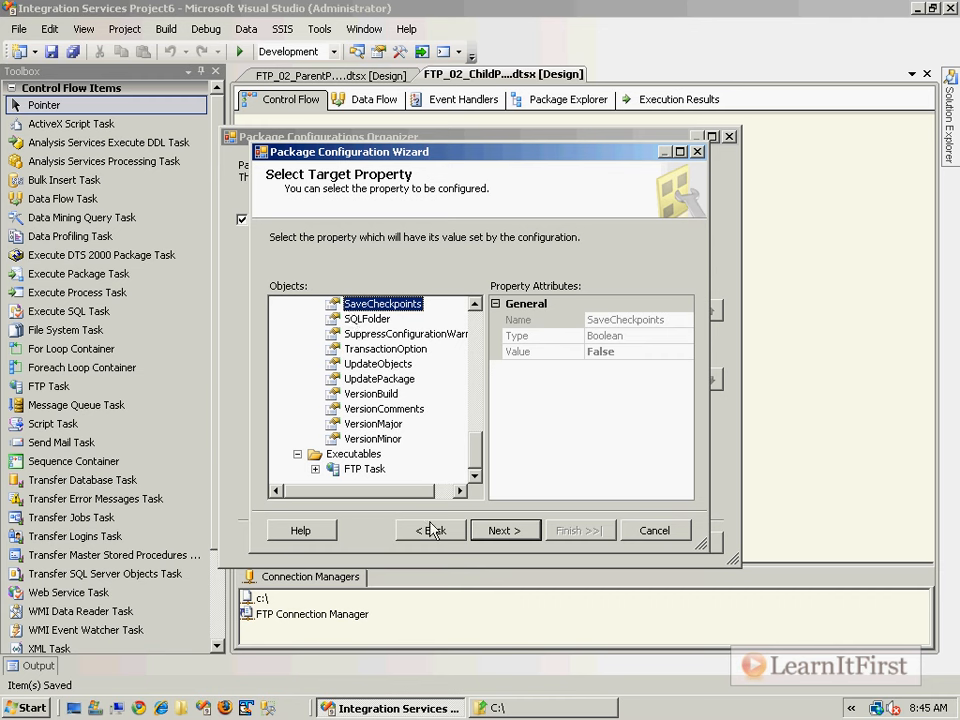
{"action": "left_click", "coordinate": [432, 528]}
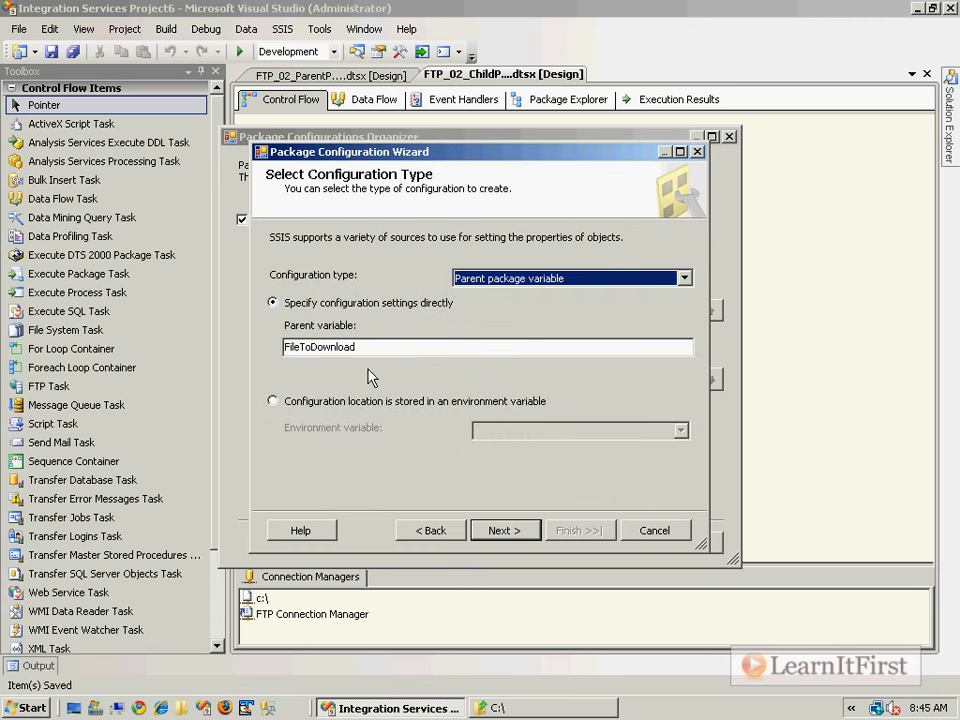
- Pick the RemoteFileWithPath variable's Value property as the configuration's target property
{"action": "left_click", "coordinate": [505, 528]}
{"action": "left_click_drag", "start_coordinate": [480, 455], "coordinate": [478, 310]}
{"action": "left_click", "coordinate": [340, 334]}
{"action": "left_click", "coordinate": [315, 334]}
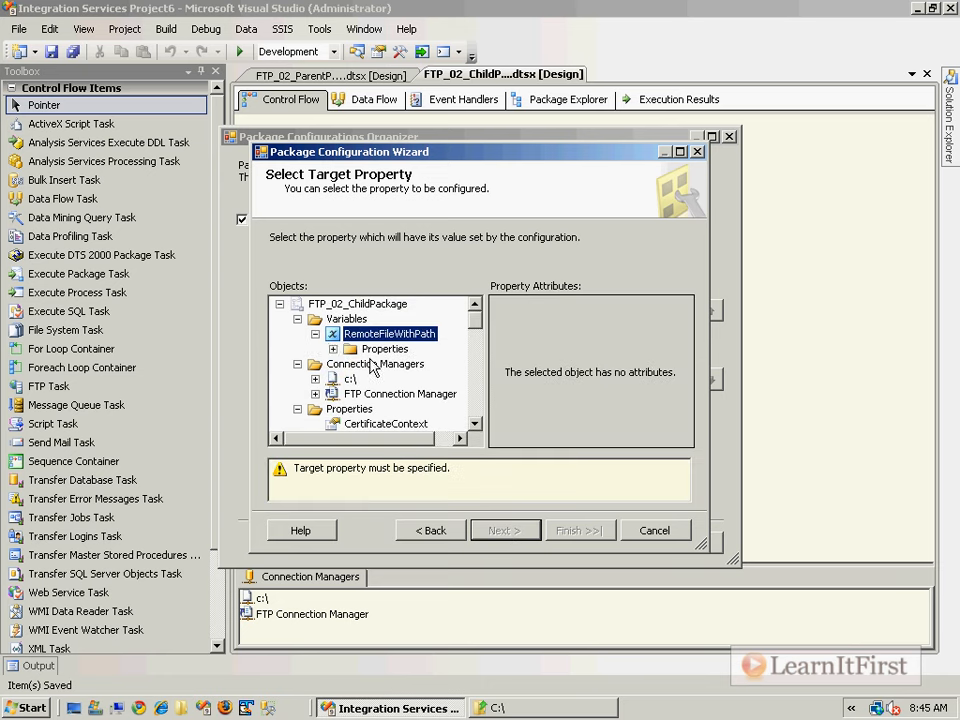
{"action": "left_click", "coordinate": [333, 349]}
{"action": "scroll", "coordinate": [420, 340], "scroll_direction": "up", "scroll_amount": 1}
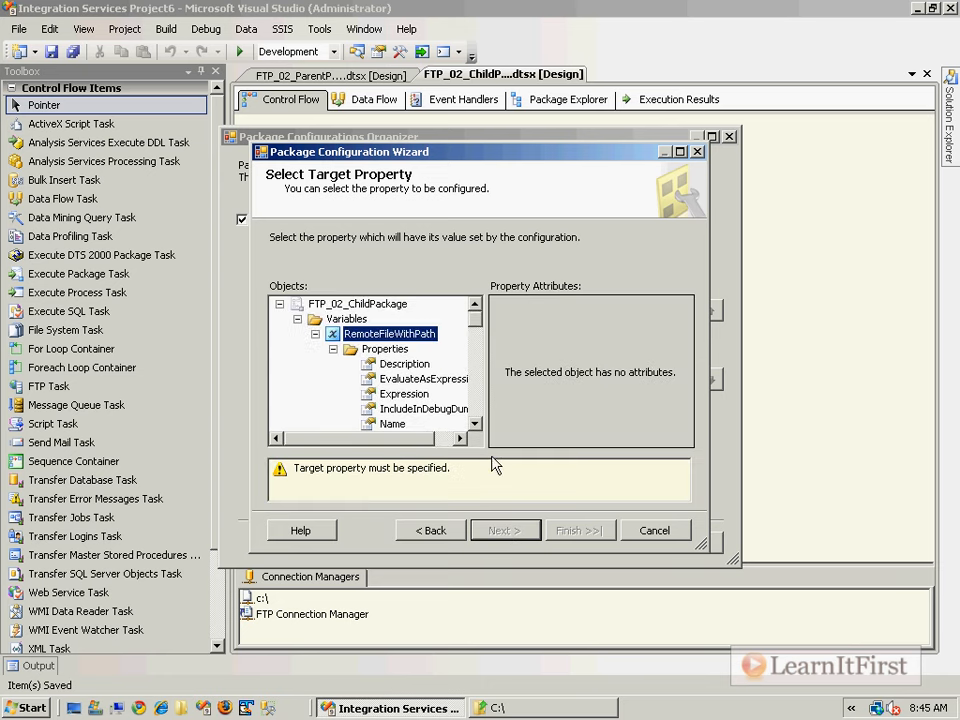
{"action": "left_click", "coordinate": [679, 152]}
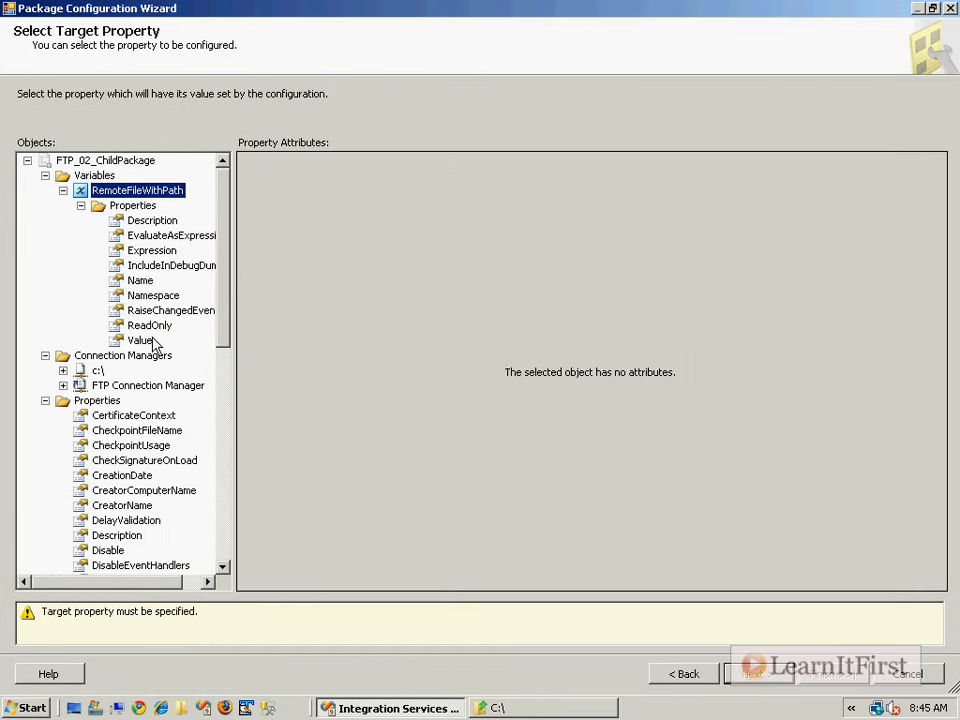
{"action": "left_click", "coordinate": [156, 341]}
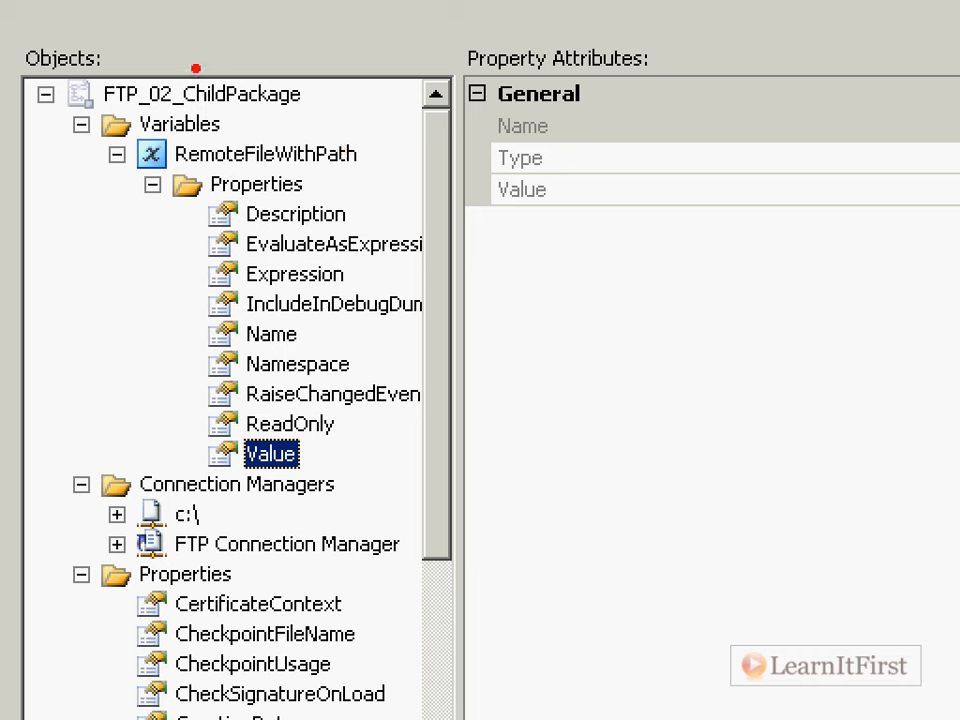
- Complete the wizard through the summary page to create Configuration 1
{"action": "mouse_move", "coordinate": [73, 63]}
{"action": "left_mouse_down"}
{"action": "mouse_move", "coordinate": [365, 119]}
{"action": "mouse_move", "coordinate": [454, 159]}
{"action": "mouse_move", "coordinate": [369, 444]}
{"action": "mouse_move", "coordinate": [320, 456]}
{"action": "mouse_move", "coordinate": [350, 462]}
{"action": "mouse_move", "coordinate": [345, 456]}
{"action": "left_mouse_up"}
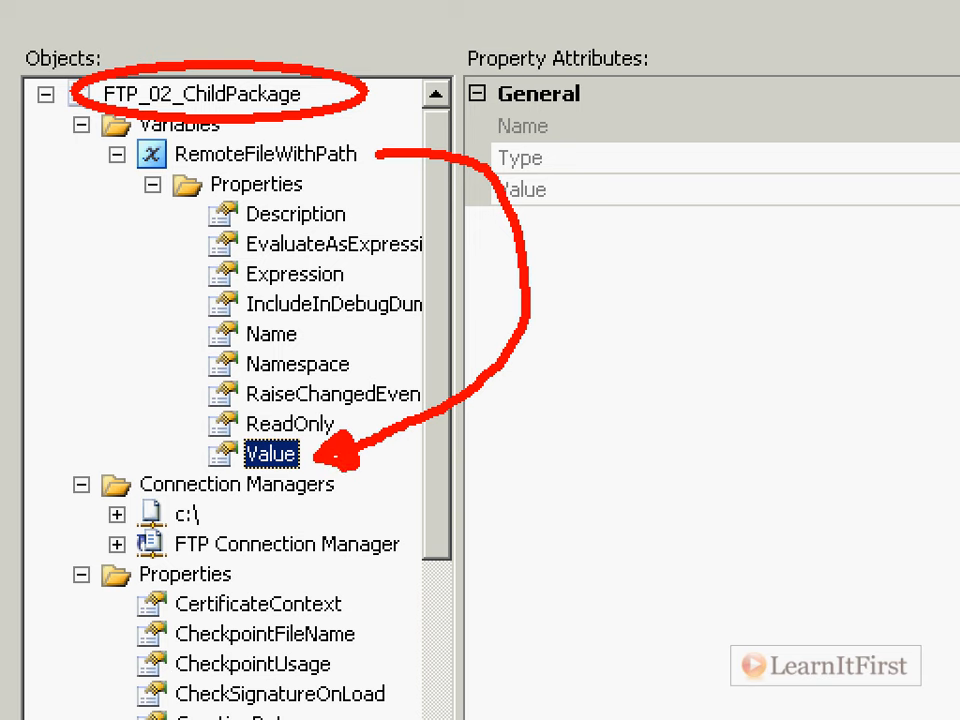
{"action": "key", "text": "Escape"}
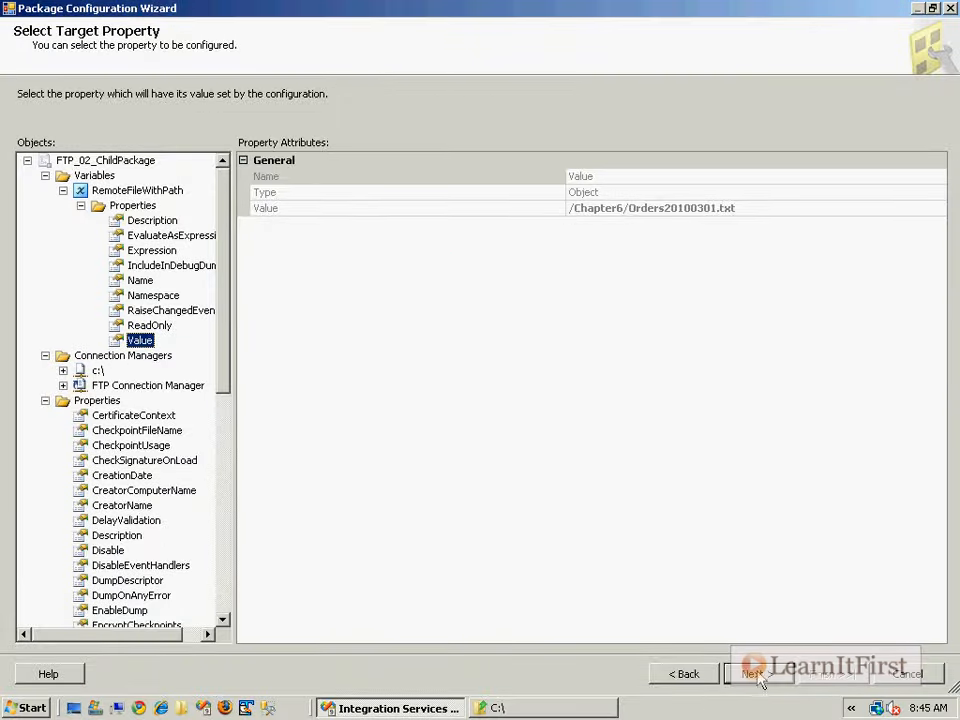
{"action": "left_click", "coordinate": [755, 673]}
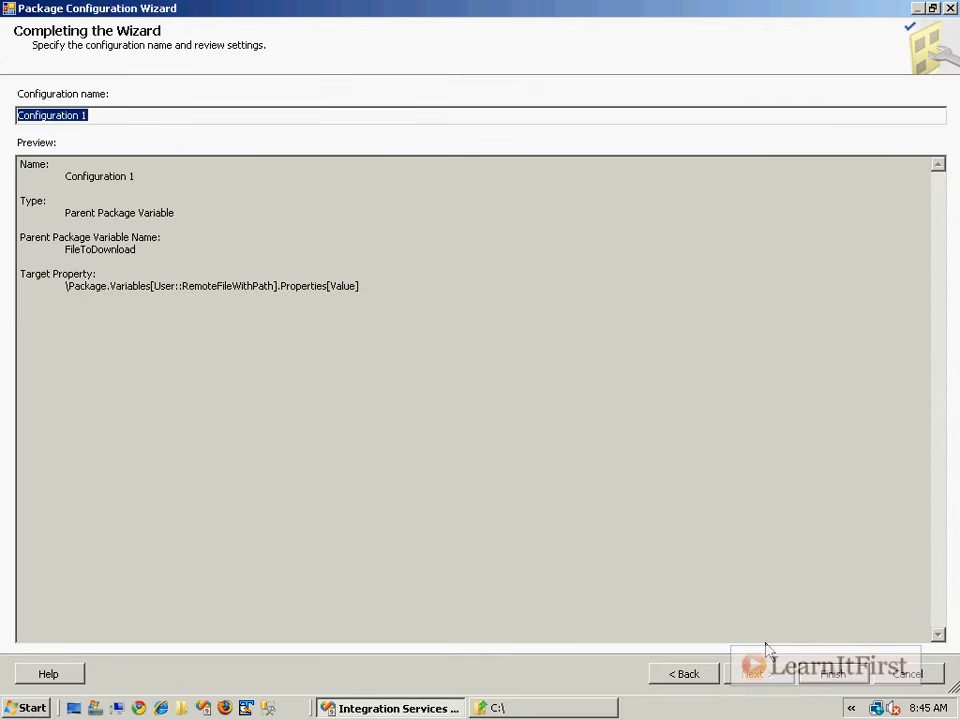
{"action": "left_click", "coordinate": [826, 673]}
{"action": "left_click_drag", "start_coordinate": [538, 472], "coordinate": [690, 478]}
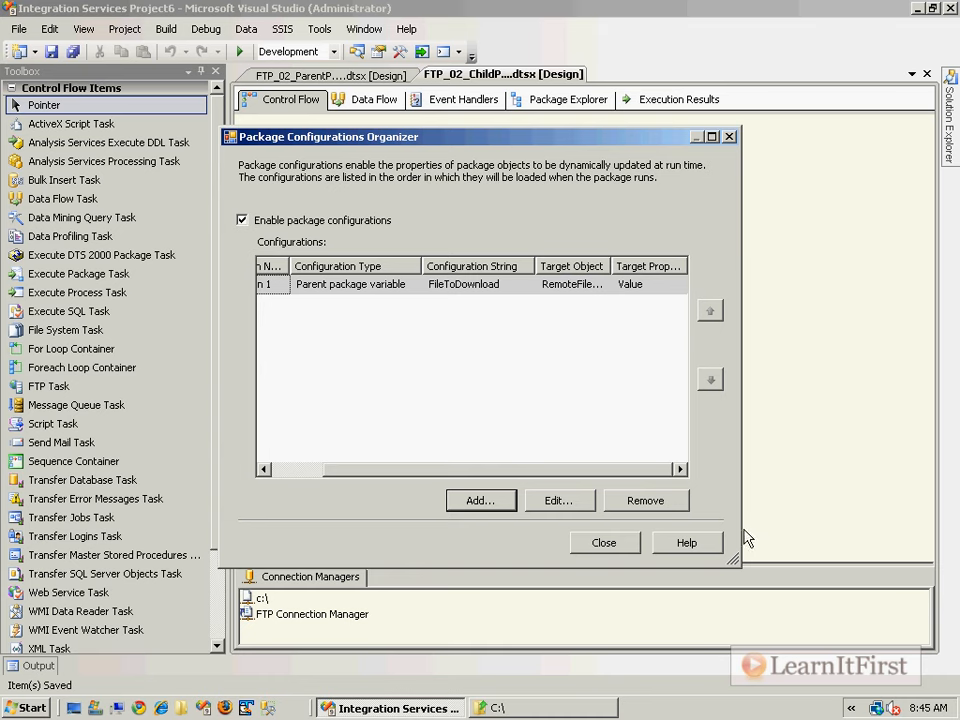
- Review Configuration 1's FileToDownload-to-RemoteFileWithPath Value mapping in the widened organizer, then close it
{"action": "left_click_drag", "start_coordinate": [741, 514], "coordinate": [858, 515]}
{"action": "left_click_drag", "start_coordinate": [673, 266], "coordinate": [724, 266]}
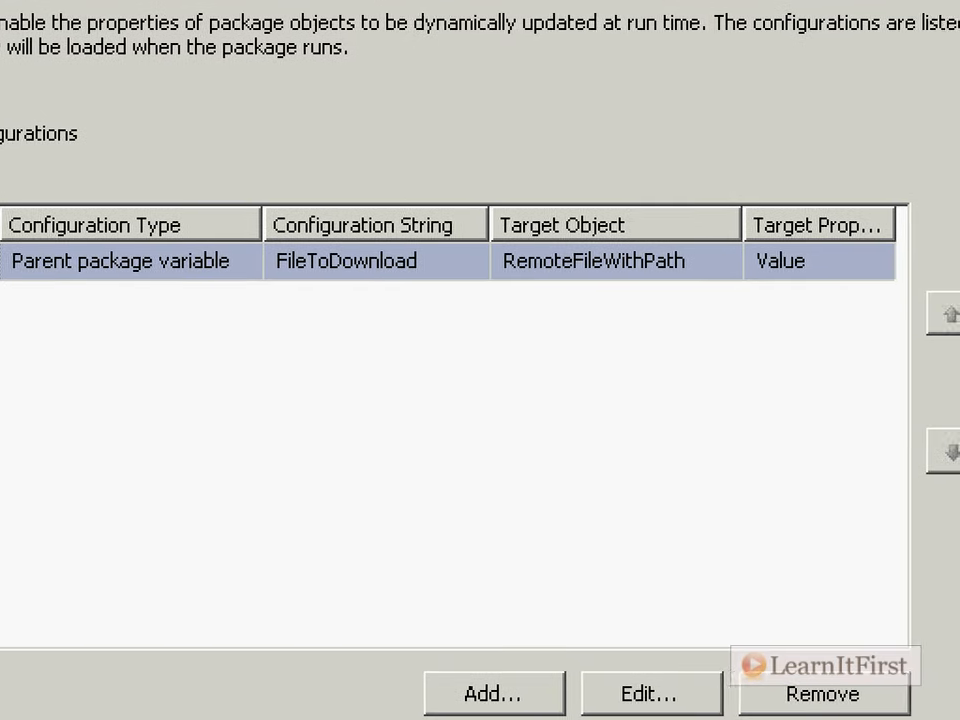
{"action": "left_click_drag", "start_coordinate": [40, 282], "coordinate": [113, 277]}
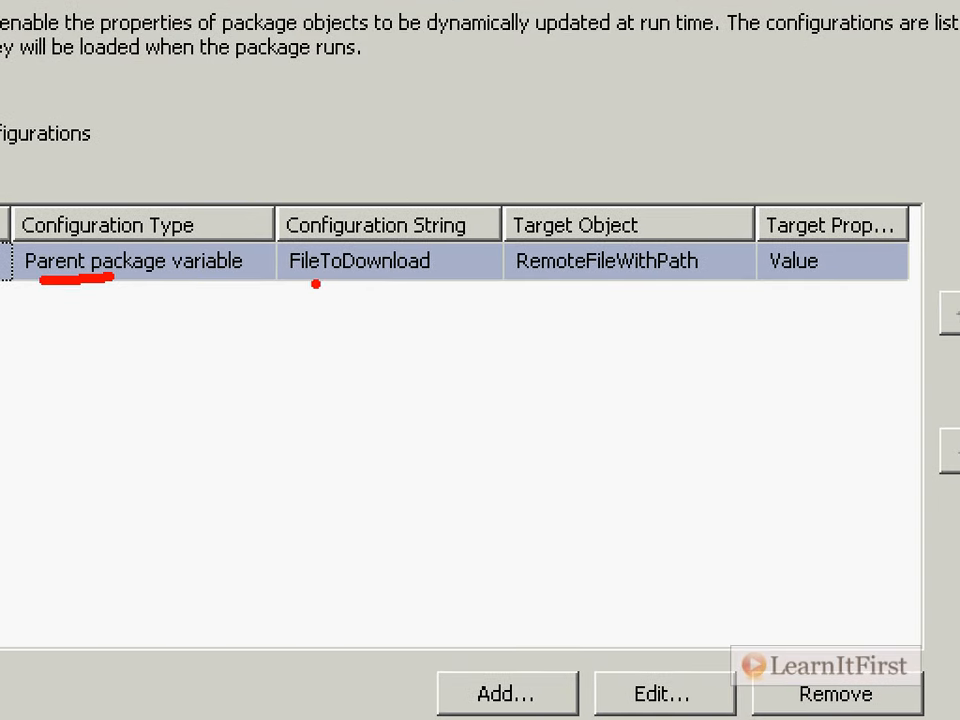
{"action": "mouse_move", "coordinate": [375, 276]}
{"action": "left_mouse_down"}
{"action": "mouse_move", "coordinate": [381, 304]}
{"action": "mouse_move", "coordinate": [278, 386]}
{"action": "left_mouse_up"}
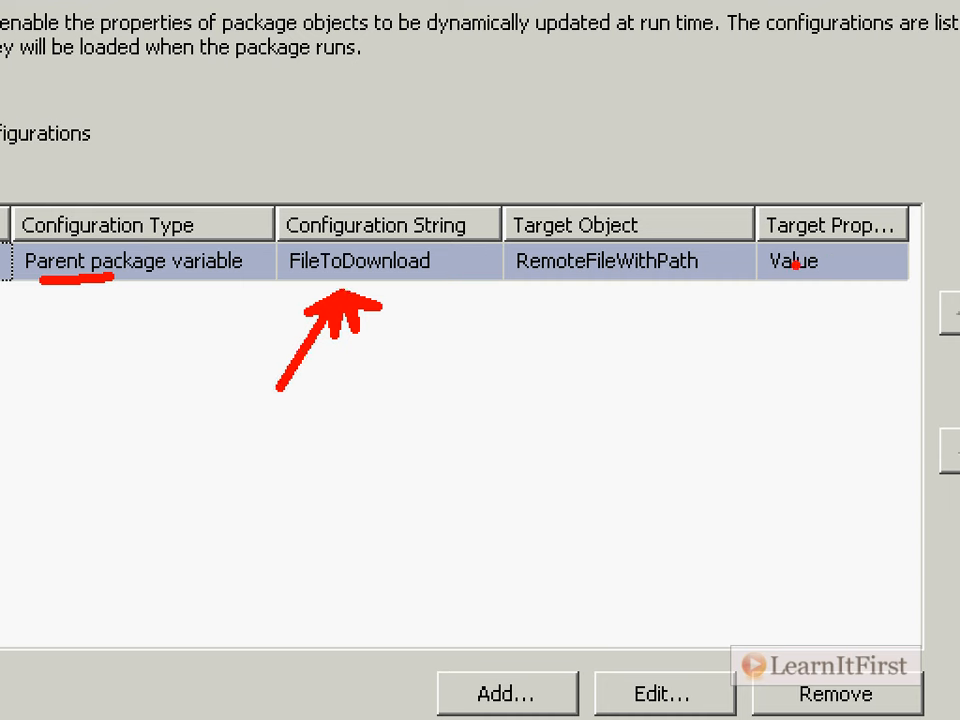
{"action": "key", "text": "ctrl+z"}
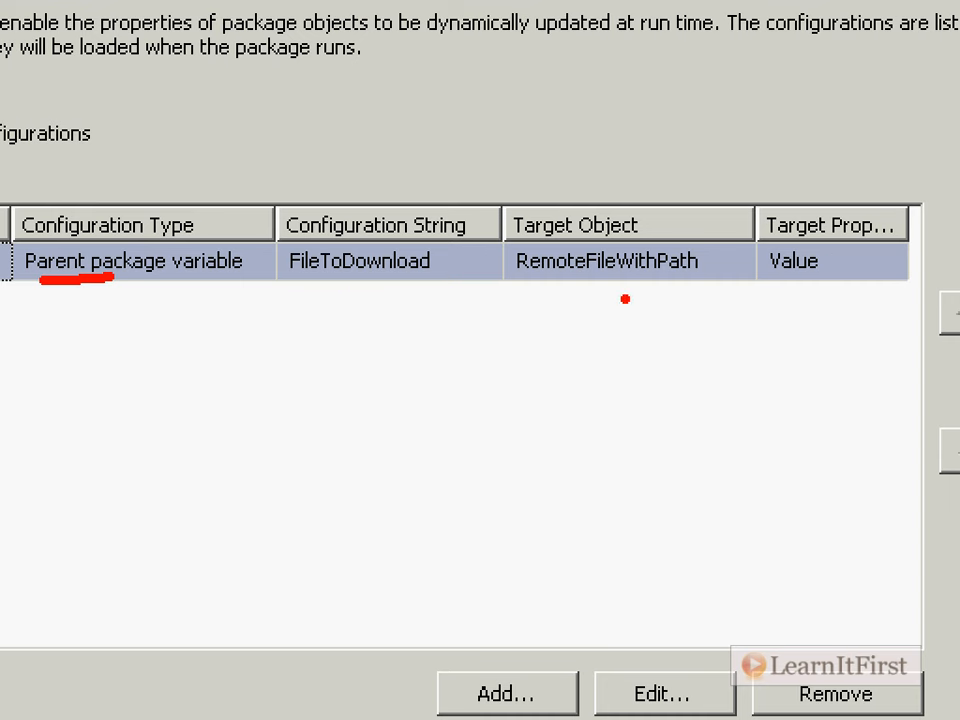
{"action": "mouse_move", "coordinate": [622, 296]}
{"action": "left_mouse_down"}
{"action": "mouse_move", "coordinate": [662, 342]}
{"action": "mouse_move", "coordinate": [641, 320]}
{"action": "mouse_move", "coordinate": [691, 429]}
{"action": "left_mouse_up"}
{"action": "key", "text": "ctrl+z"}
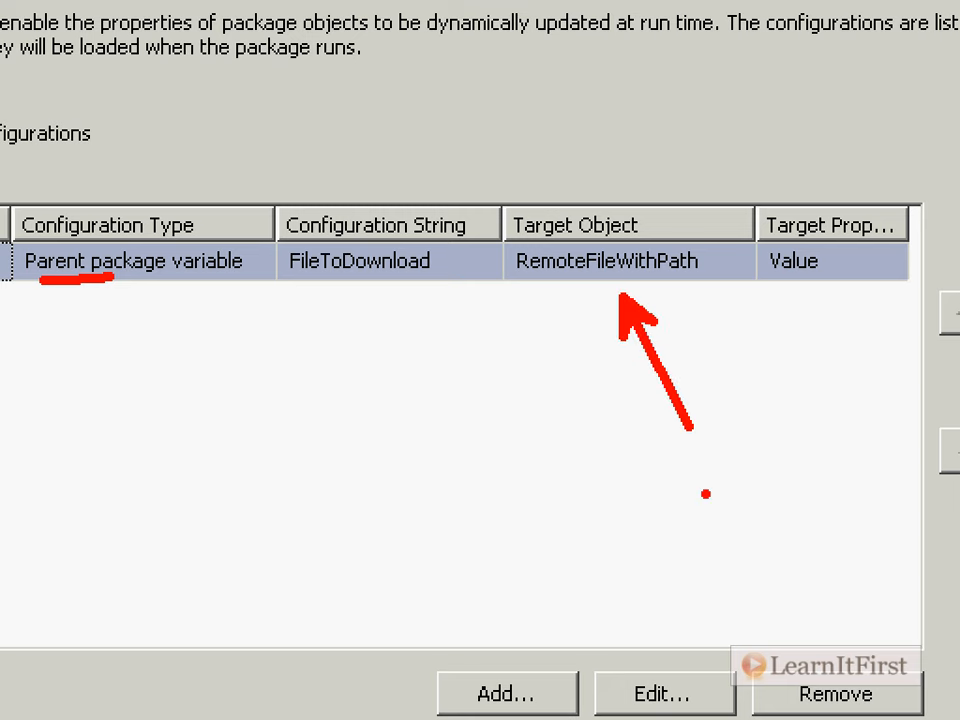
{"action": "mouse_move", "coordinate": [330, 190]}
{"action": "left_mouse_down"}
{"action": "mouse_move", "coordinate": [893, 165]}
{"action": "mouse_move", "coordinate": [910, 183]}
{"action": "mouse_move", "coordinate": [896, 200]}
{"action": "mouse_move", "coordinate": [920, 205]}
{"action": "left_mouse_up"}
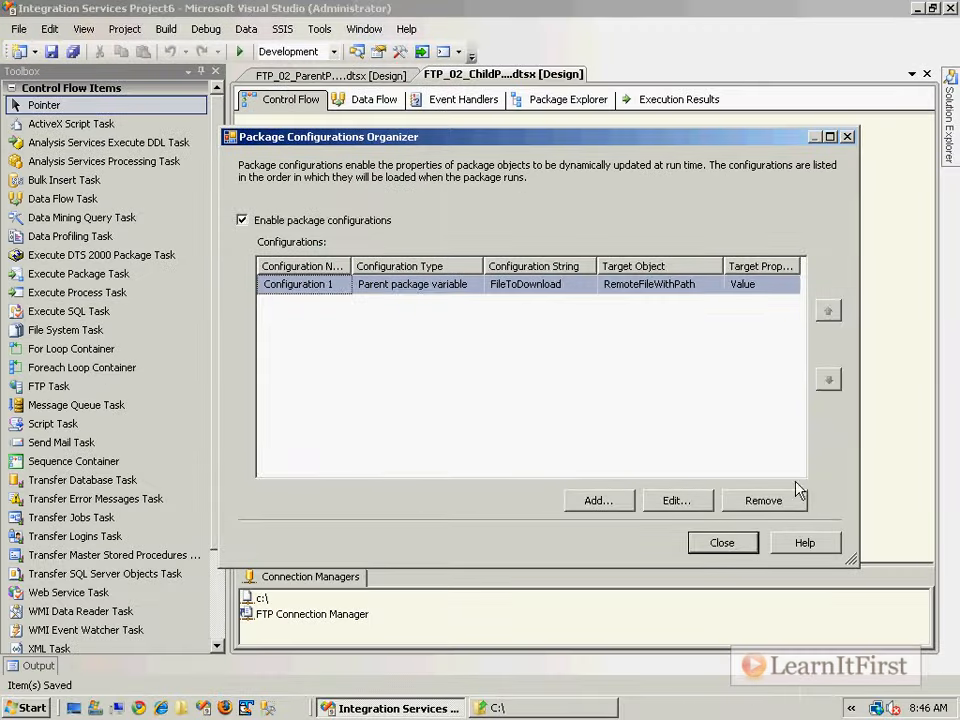
{"action": "left_click", "coordinate": [739, 546]}
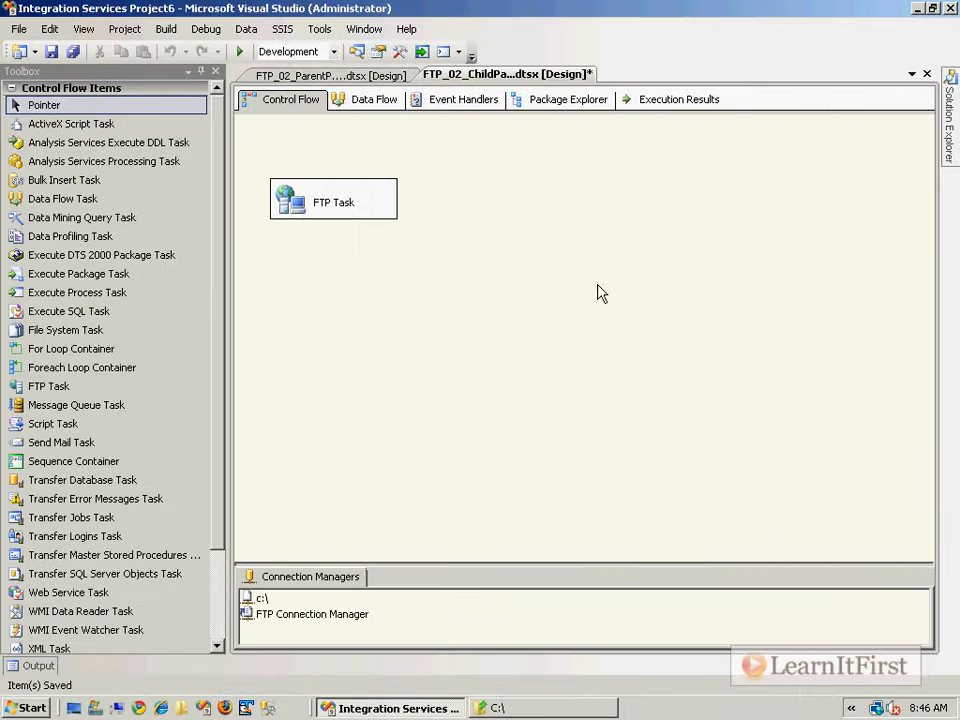
- In the parent package's variables, change FileToDownload's value to /Chapter6/Orders20100302.txt
{"action": "left_click", "coordinate": [355, 77]}
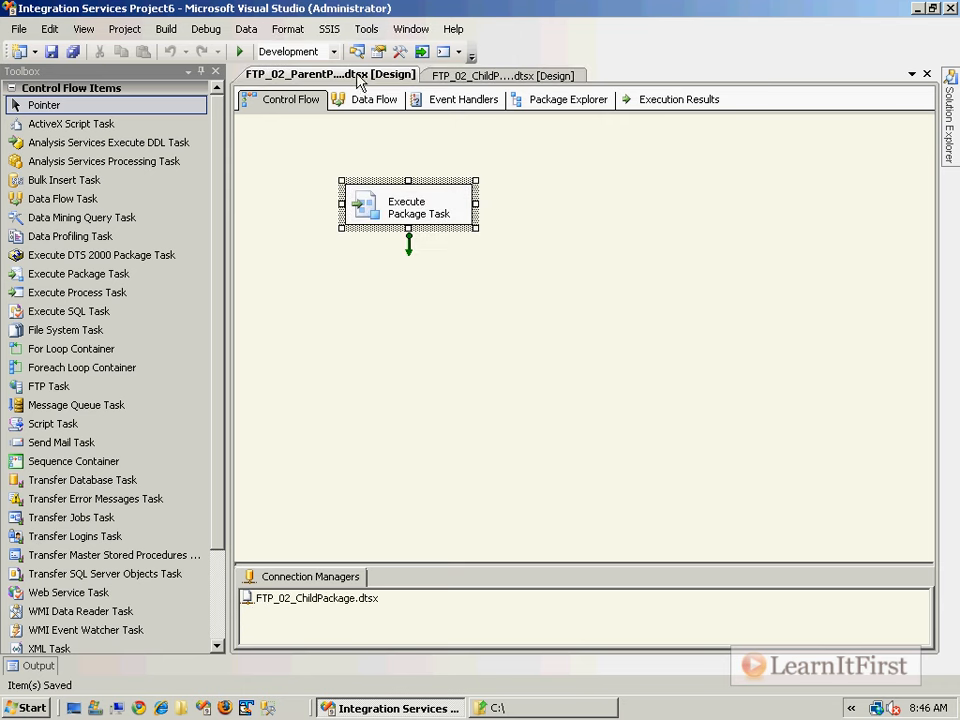
{"action": "right_click", "coordinate": [553, 185]}
{"action": "left_click", "coordinate": [622, 263]}
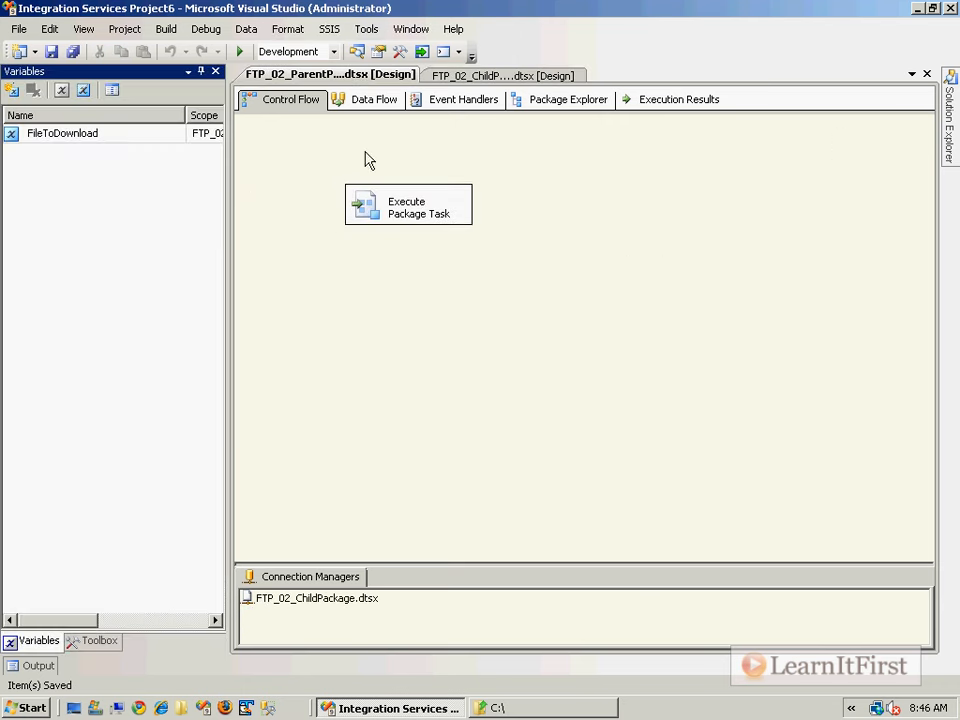
{"action": "left_click_drag", "start_coordinate": [228, 184], "coordinate": [572, 206]}
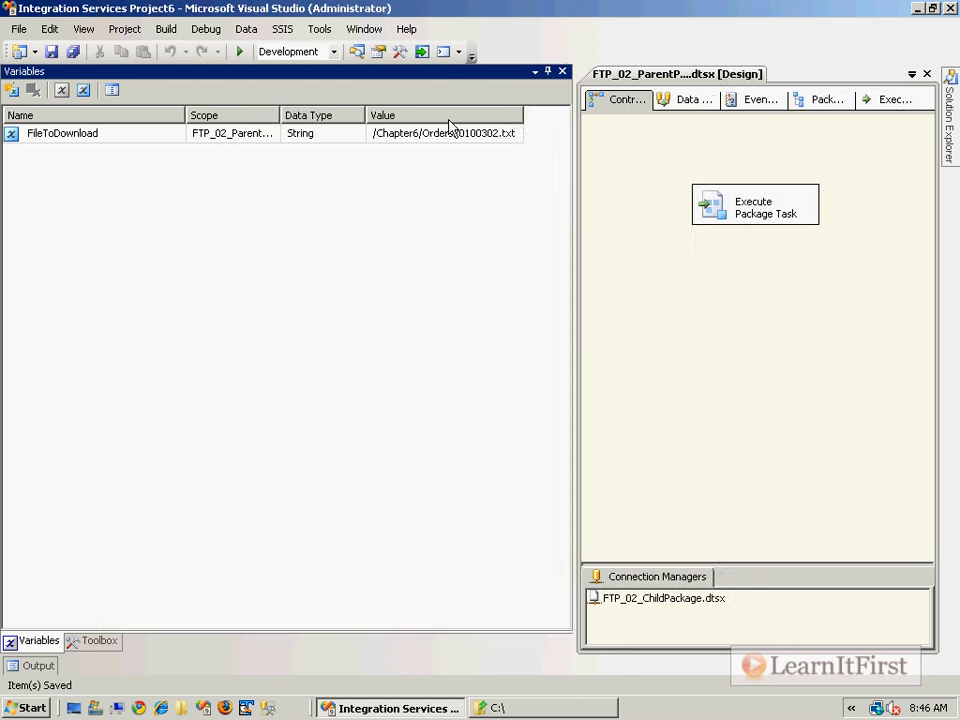
{"action": "left_click_drag", "start_coordinate": [522, 117], "coordinate": [544, 120]}
{"action": "left_click", "coordinate": [530, 133]}
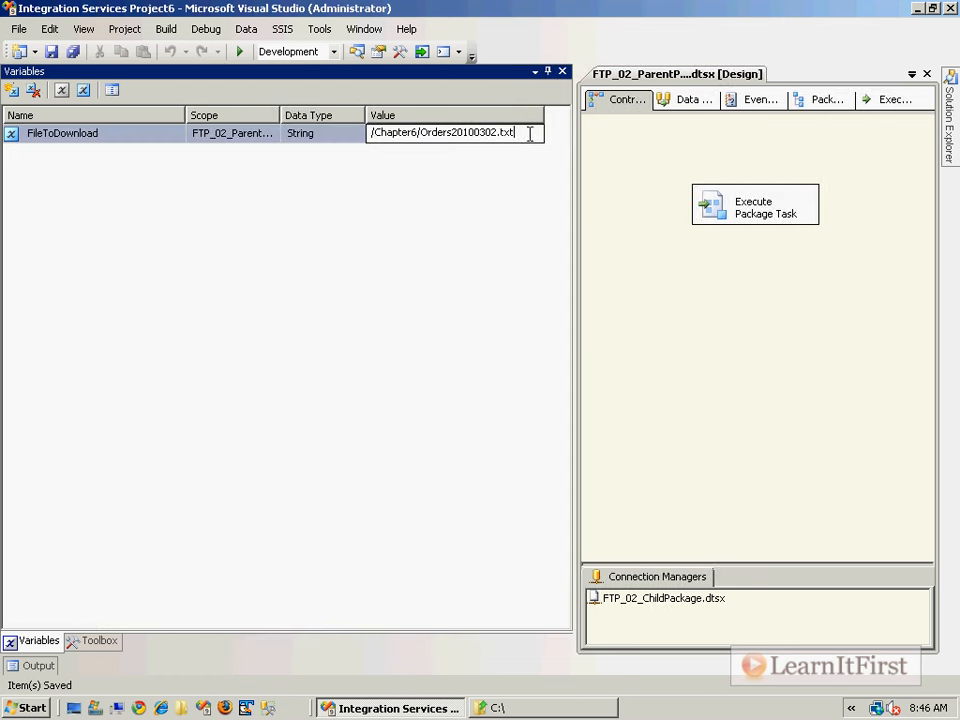
{"action": "left_click", "coordinate": [499, 133]}
{"action": "left_click_drag", "start_coordinate": [484, 133], "coordinate": [499, 143]}
{"action": "left_click", "coordinate": [613, 142]}
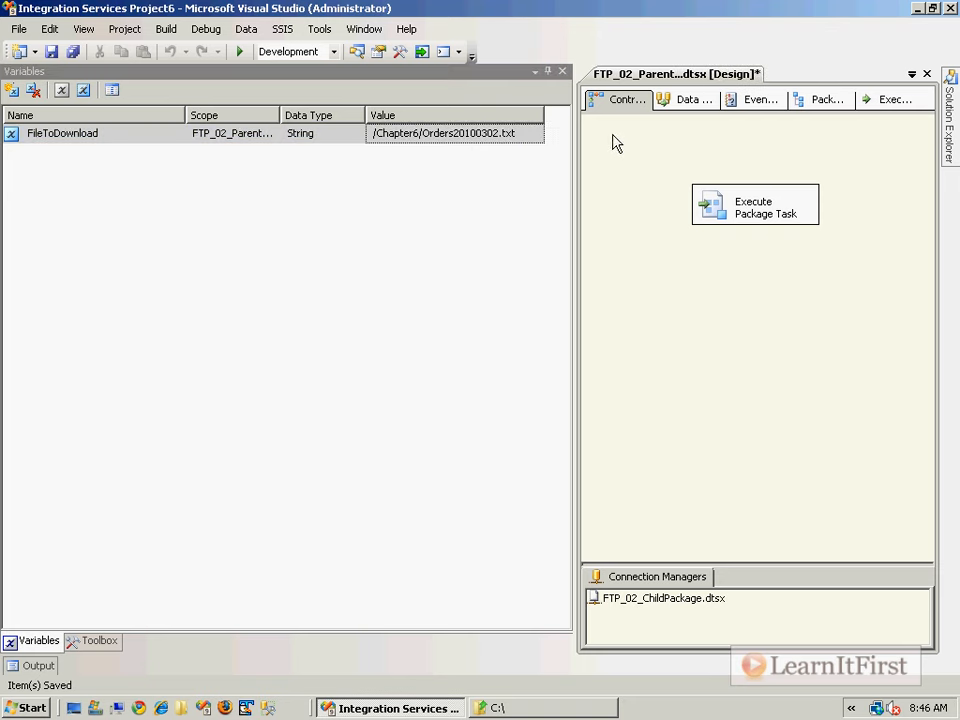
- Save the parent package and close the Variables pane and both package designers
{"action": "key", "text": "ctrl+s"}
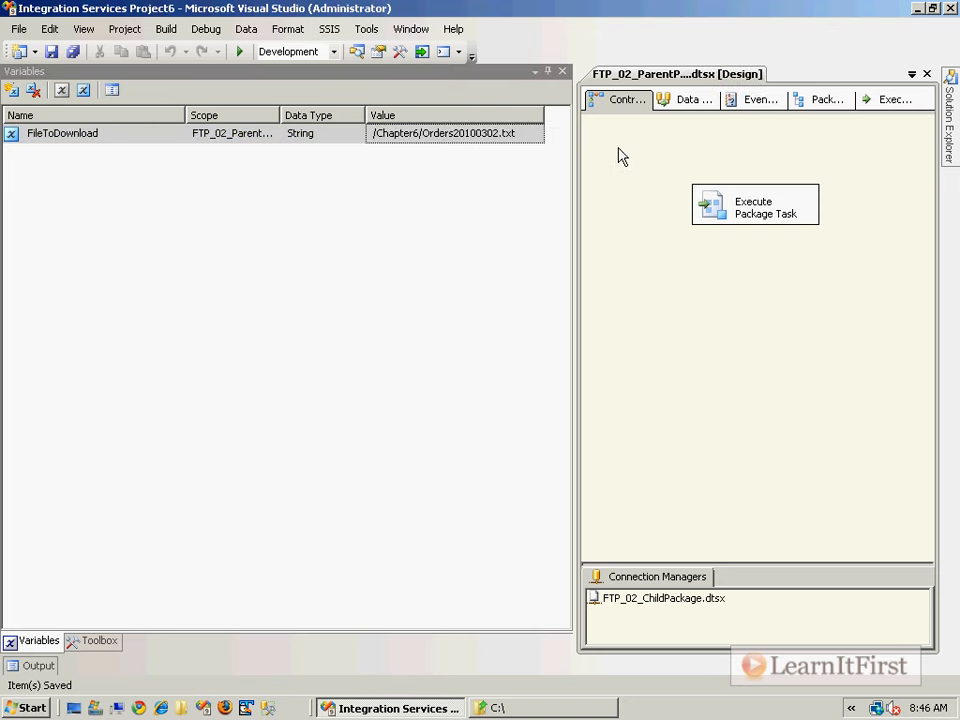
{"action": "left_click", "coordinate": [562, 72]}
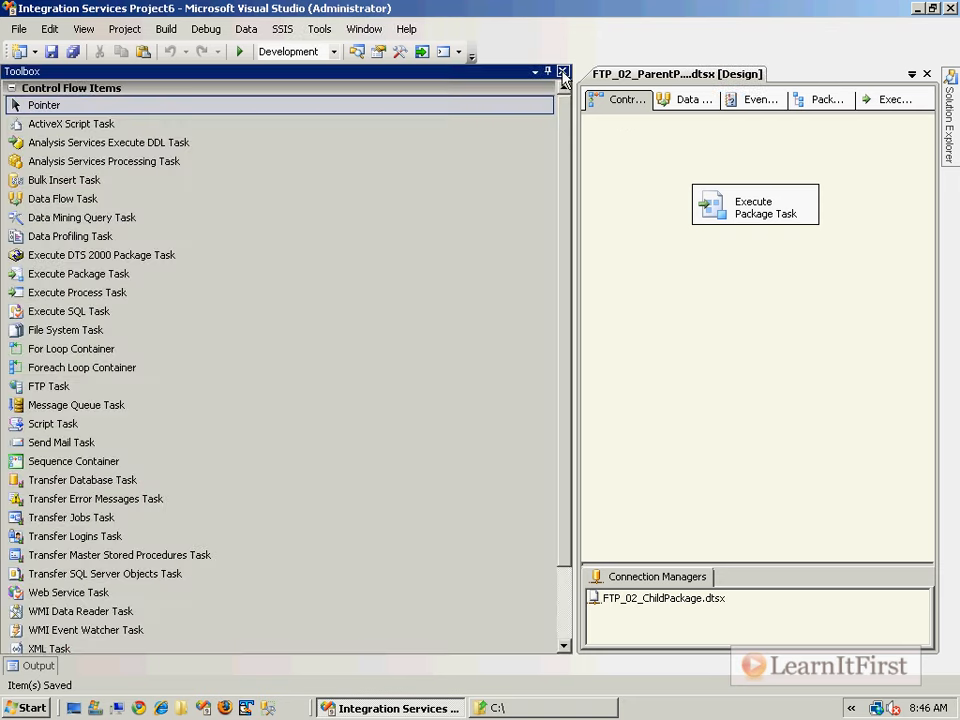
{"action": "left_click_drag", "start_coordinate": [576, 126], "coordinate": [208, 147]}
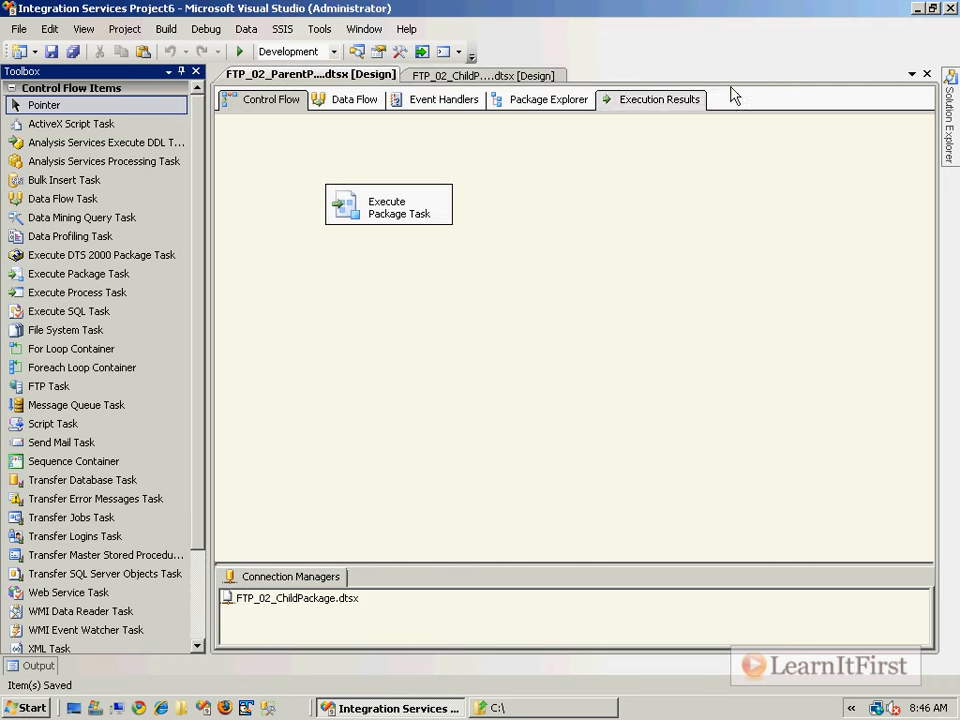
{"action": "left_click", "coordinate": [926, 73]}
{"action": "left_click", "coordinate": [927, 74]}
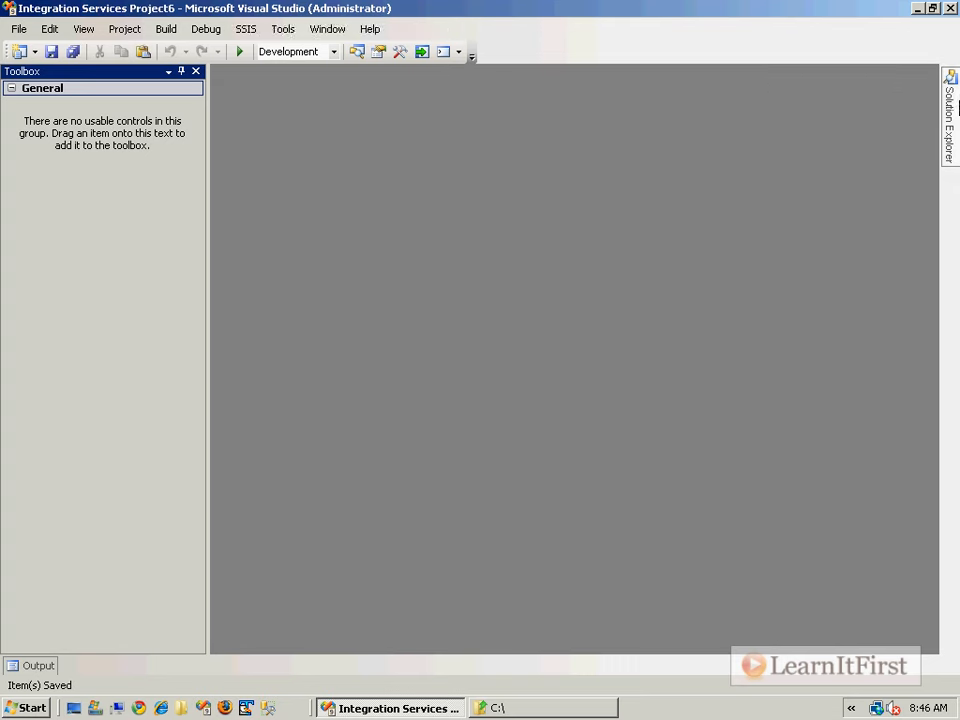
- Execute FTP_02_ParentPackage.dtsx from Solution Explorer and check the child's FTP Task run
{"action": "mouse_move", "coordinate": [955, 108]}
{"action": "right_click", "coordinate": [782, 189]}
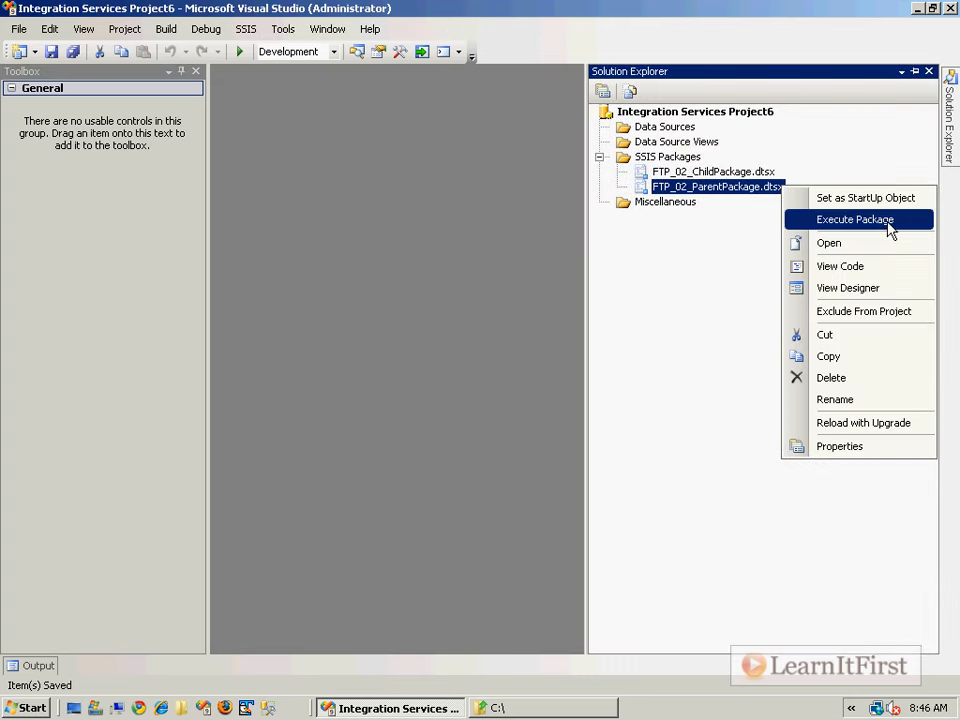
{"action": "left_click", "coordinate": [888, 221]}
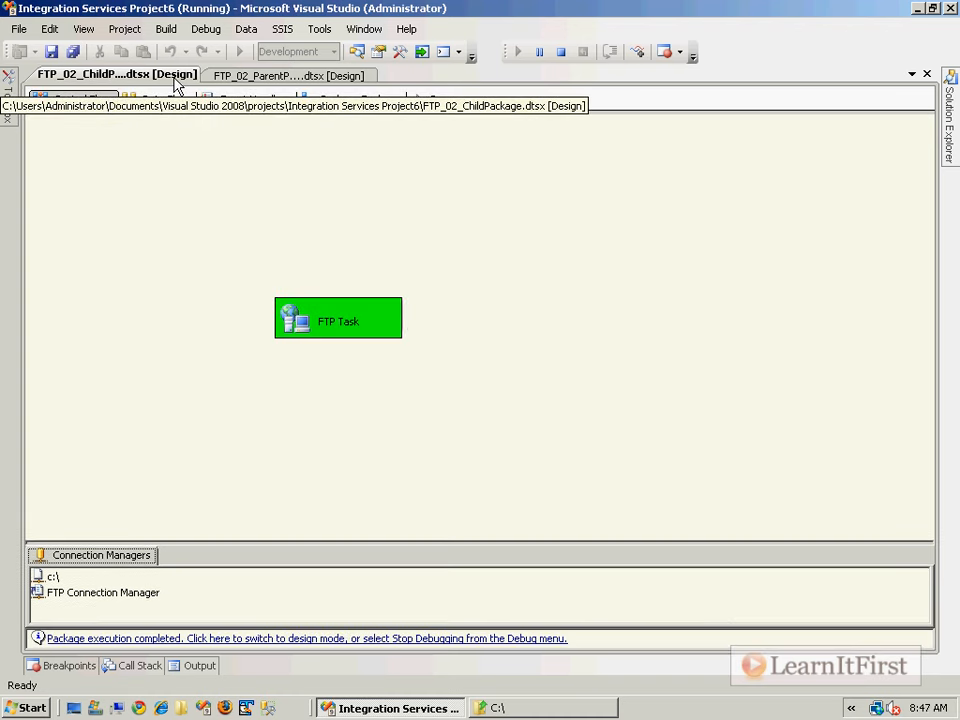
{"action": "left_click_drag", "start_coordinate": [270, 75], "coordinate": [272, 88]}
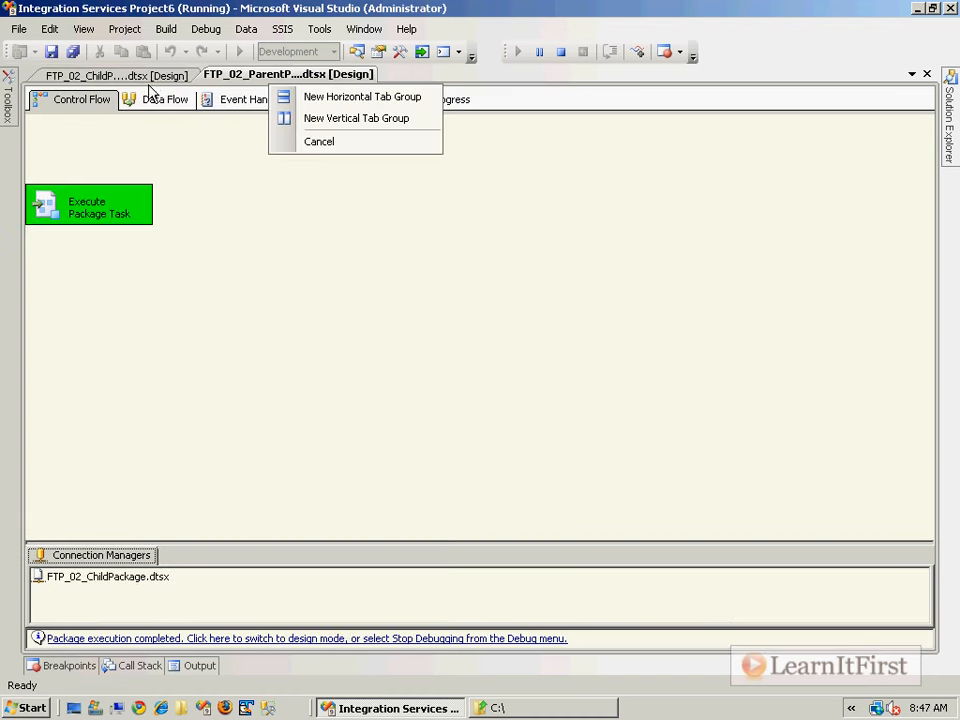
{"action": "left_click", "coordinate": [114, 62]}
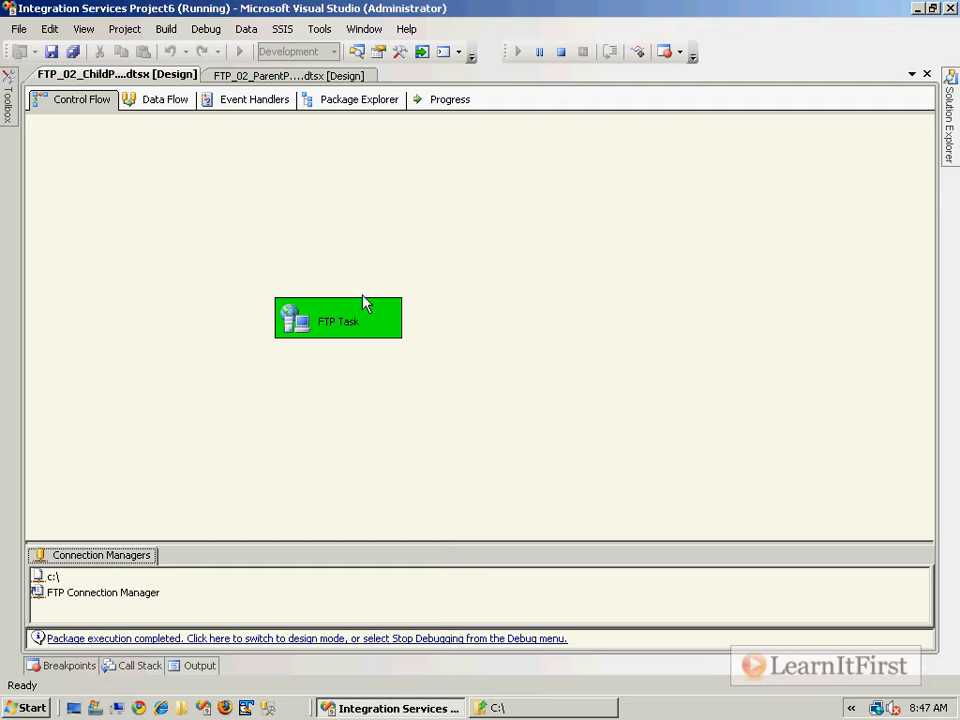
{"action": "left_click", "coordinate": [563, 708]}
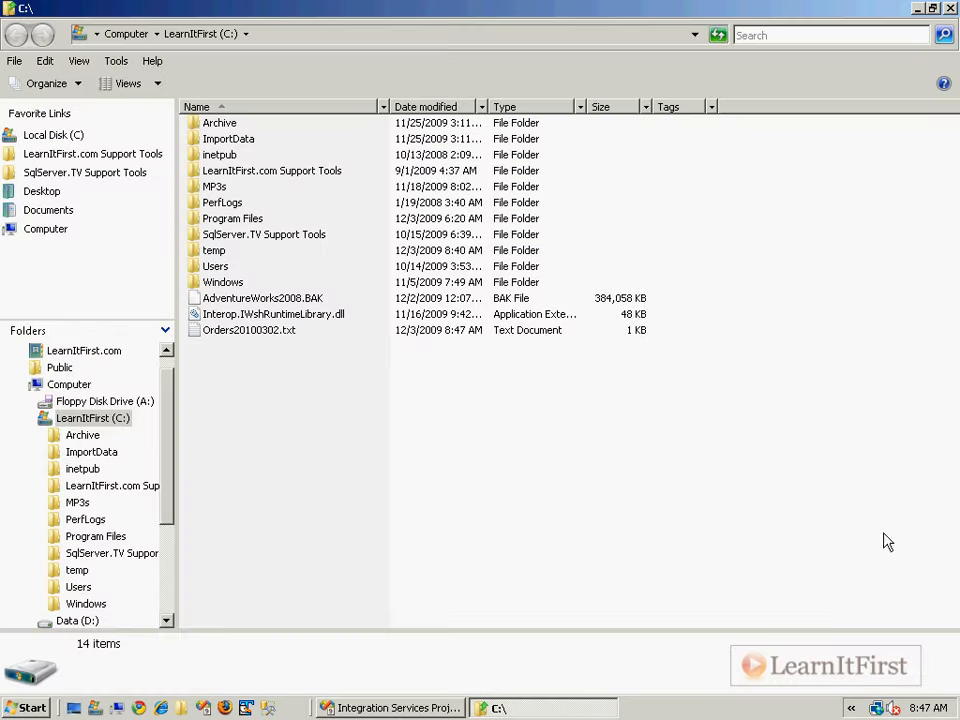
- Confirm Orders20100302.txt is listed in the C:\ folder, then close that window
{"action": "left_click", "coordinate": [297, 357]}
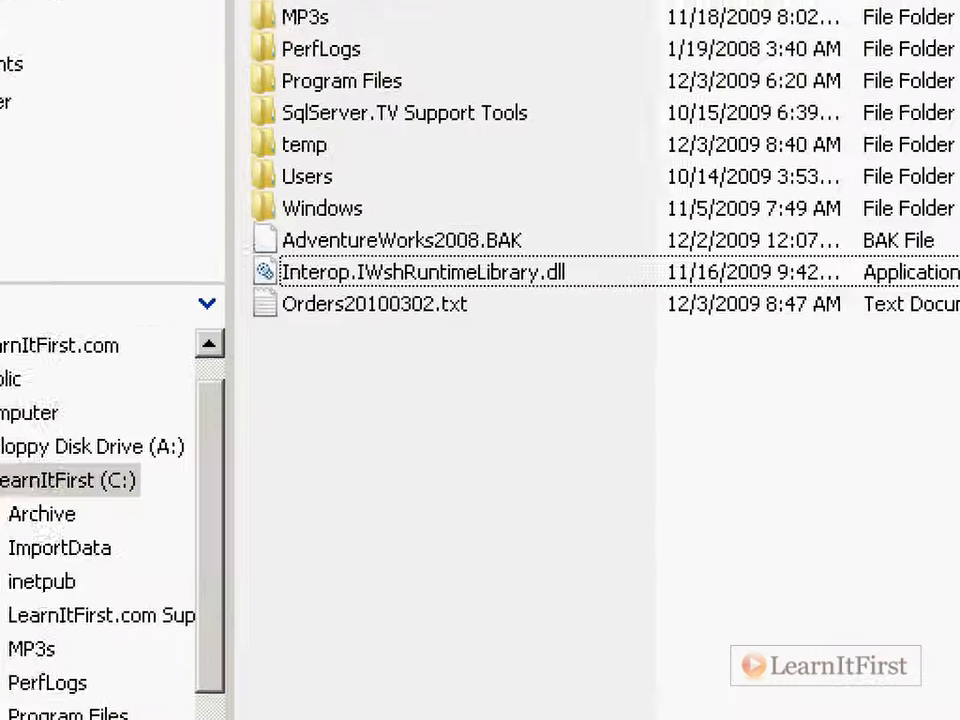
{"action": "left_click_drag", "start_coordinate": [298, 335], "coordinate": [554, 333]}
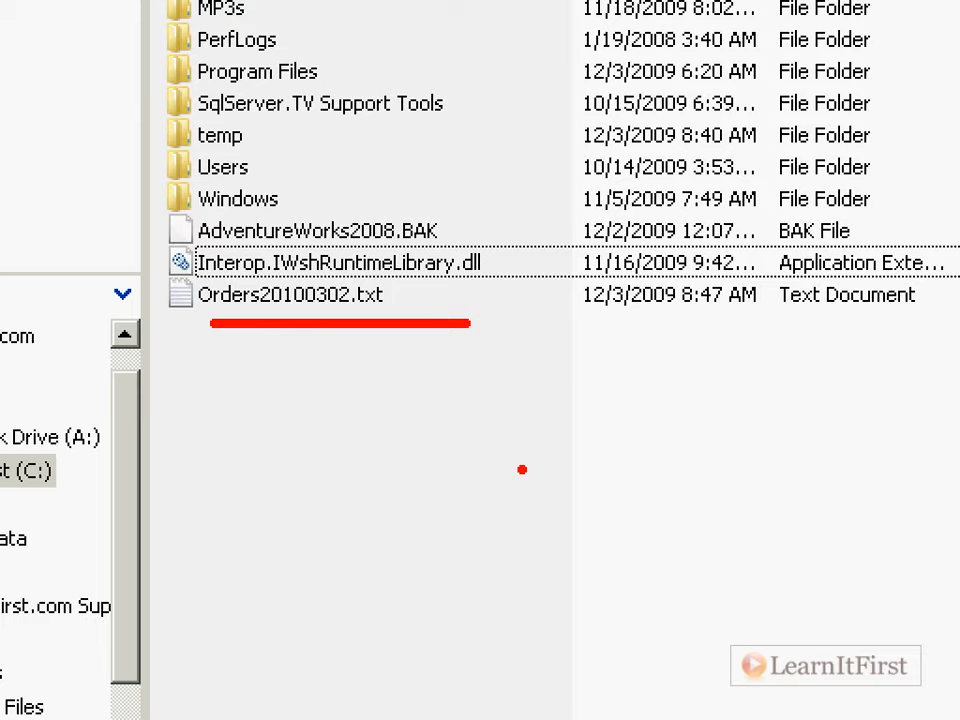
{"action": "key", "text": "Escape"}
{"action": "left_click", "coordinate": [950, 8]}
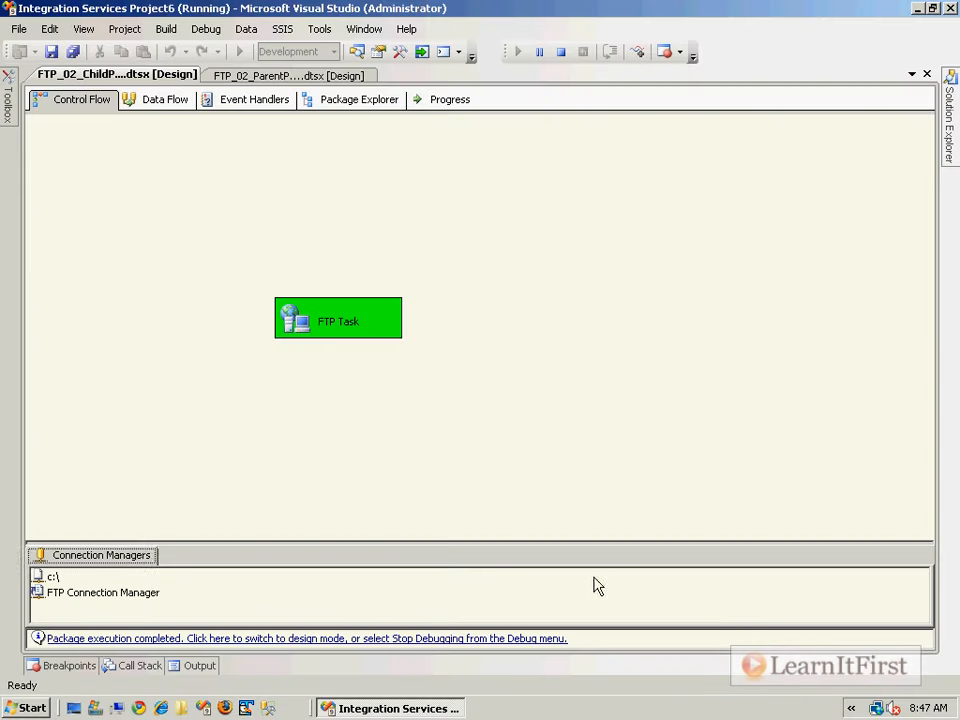
- Stop debugging and open SSIS > Package Configurations for the child package
{"action": "left_click", "coordinate": [437, 638]}
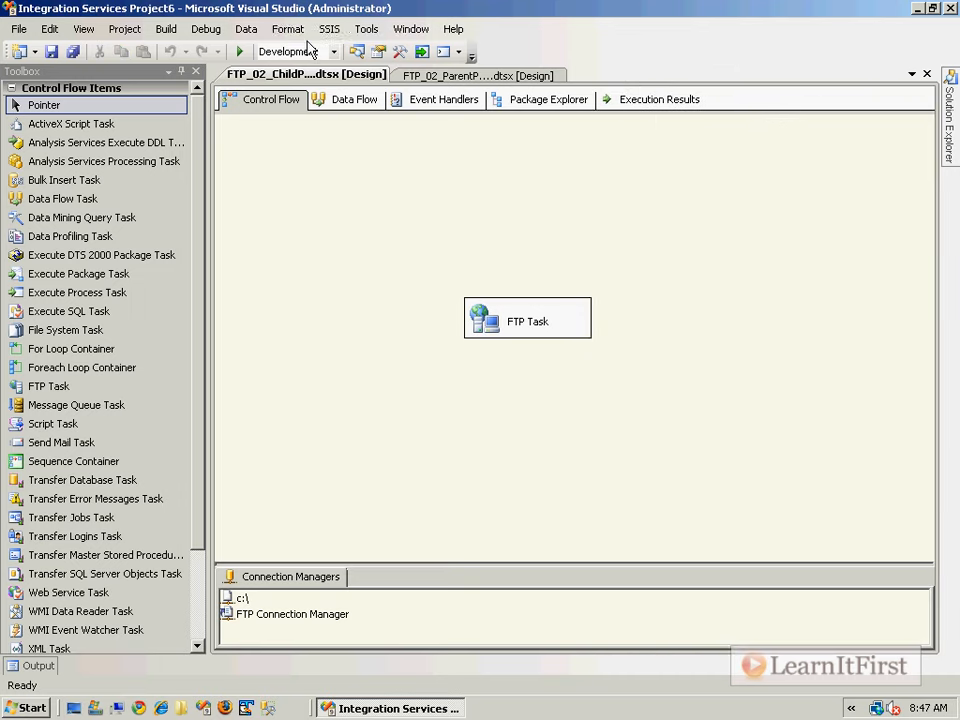
{"action": "left_click", "coordinate": [286, 29]}
{"action": "mouse_move", "coordinate": [328, 30]}
{"action": "left_click", "coordinate": [360, 72]}
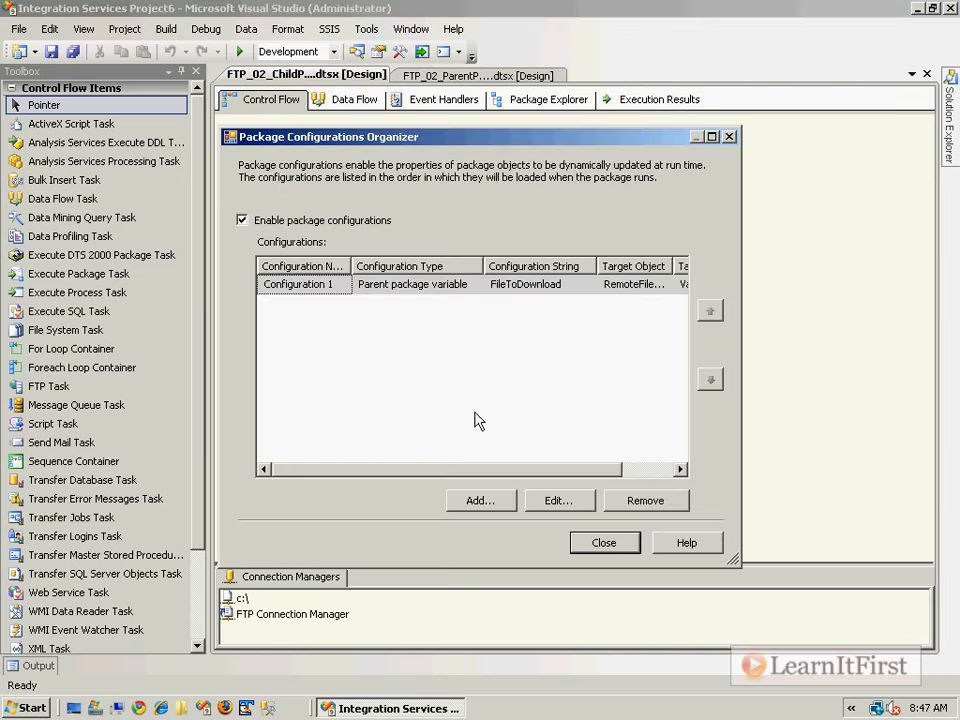